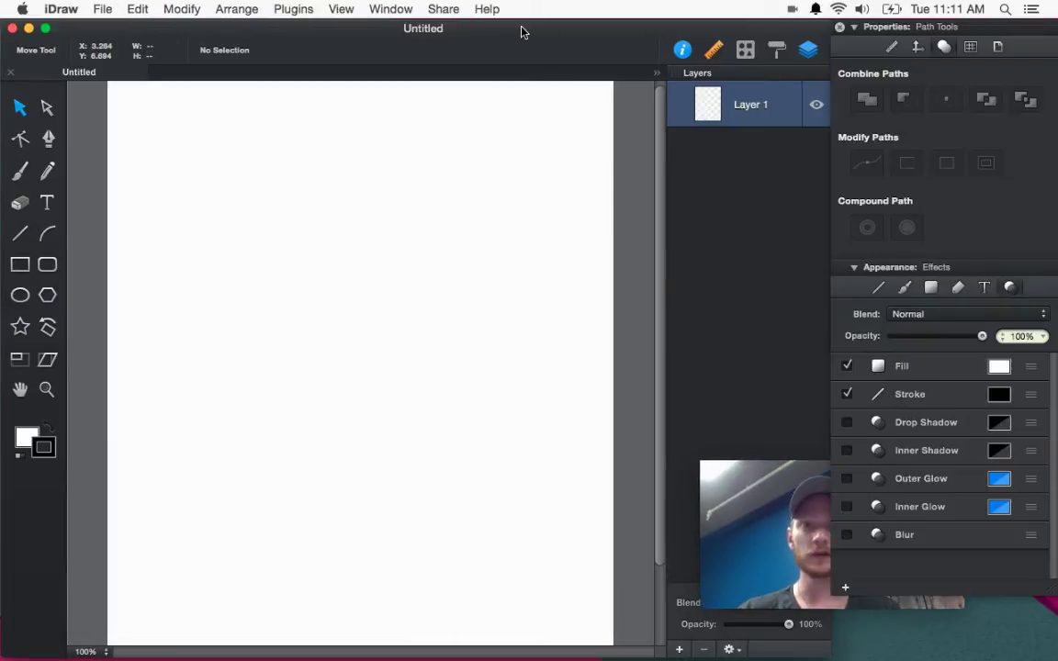
left_click(784, 592)
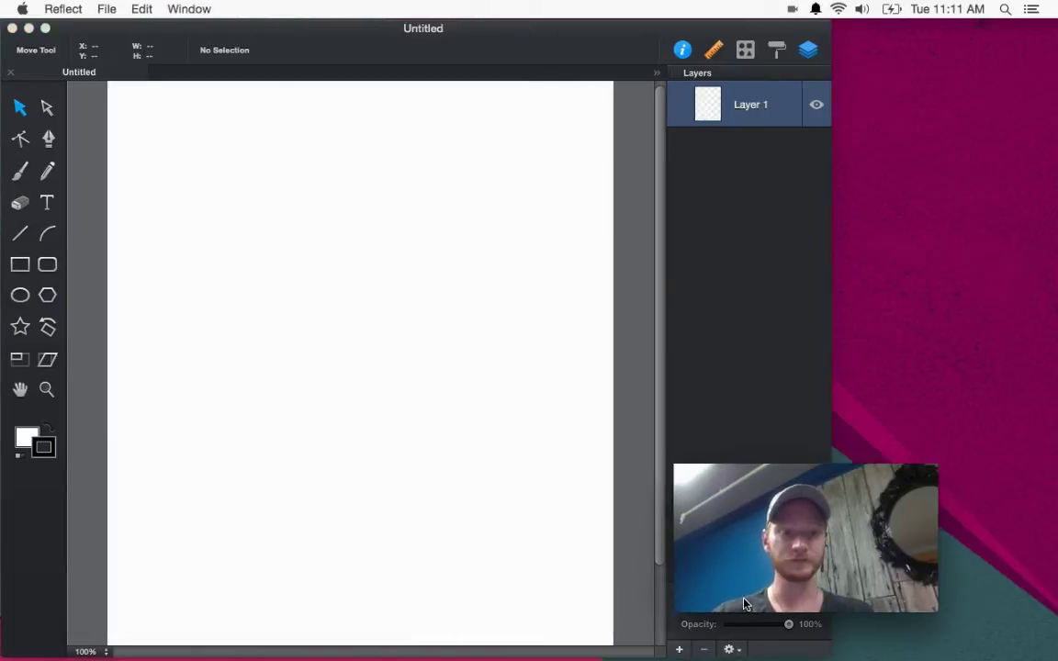
left_click_drag(785, 593, 357, 554)
mouse_move(329, 417)
left_click(273, 453)
left_click(312, 455)
left_click(274, 459)
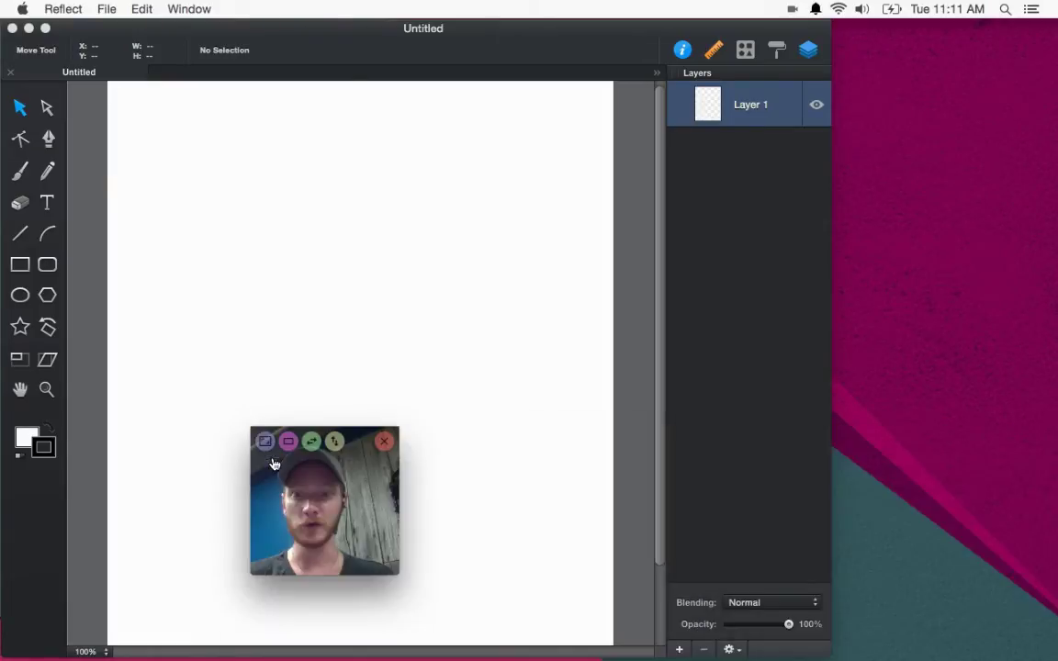
left_click_drag(369, 560, 135, 623)
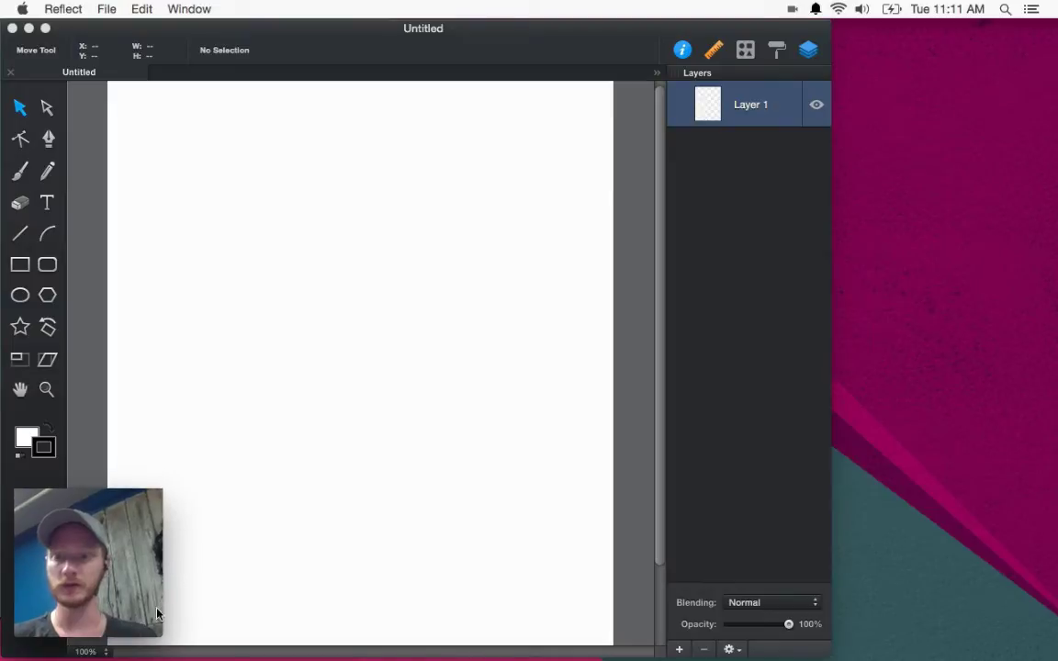
left_click(321, 551)
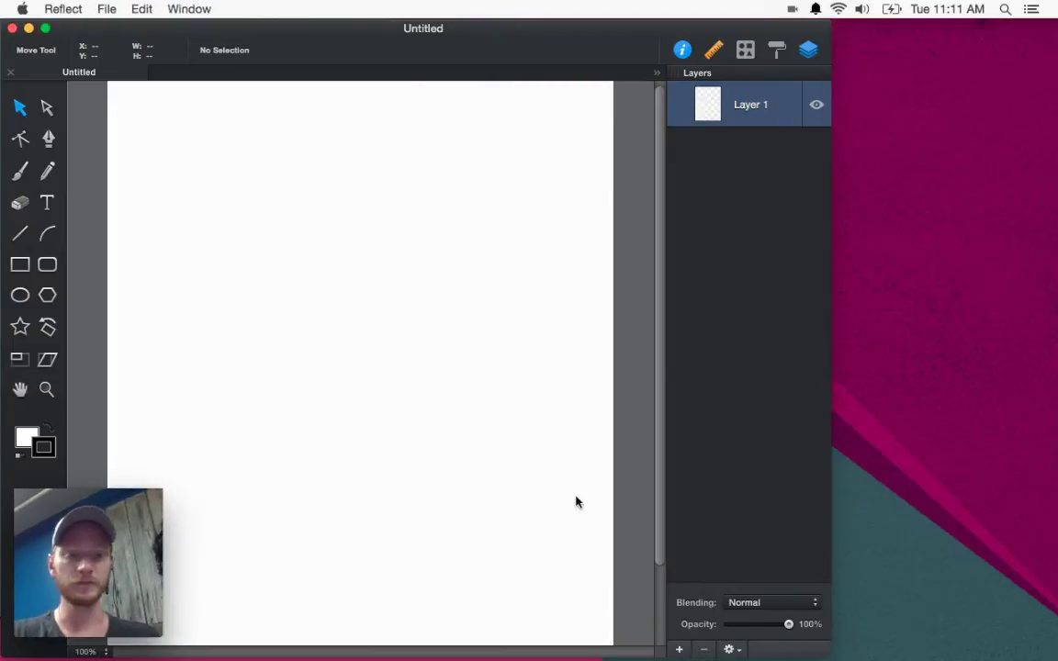
left_click(734, 236)
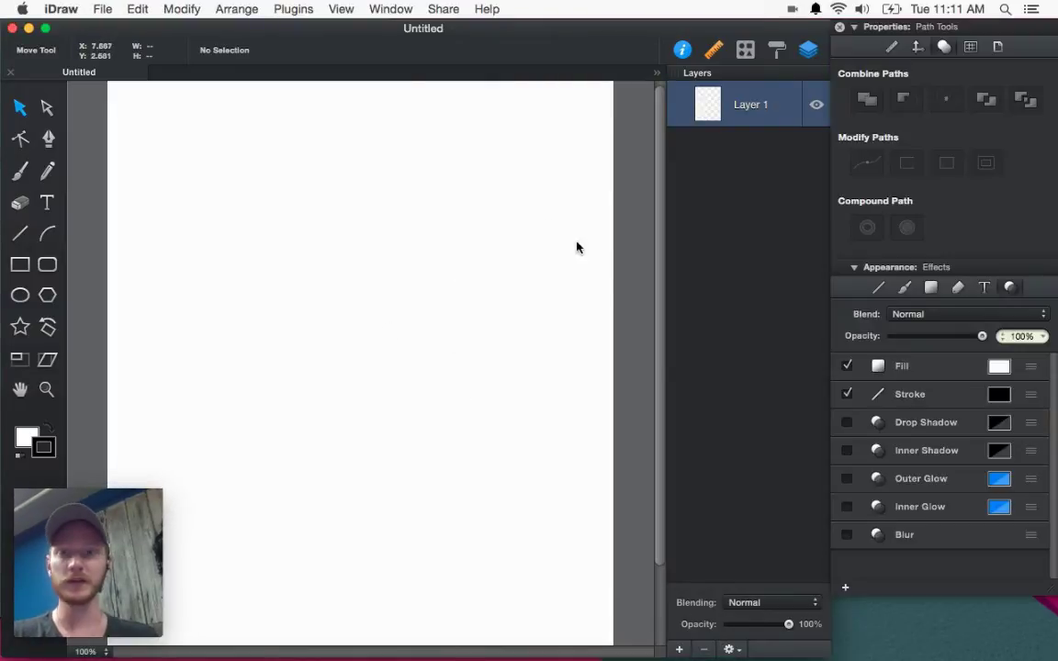
Step: Draw a perfect circle about 2.32 in diameter slightly above the middle of the page
scroll(608, 248, "up", 2)
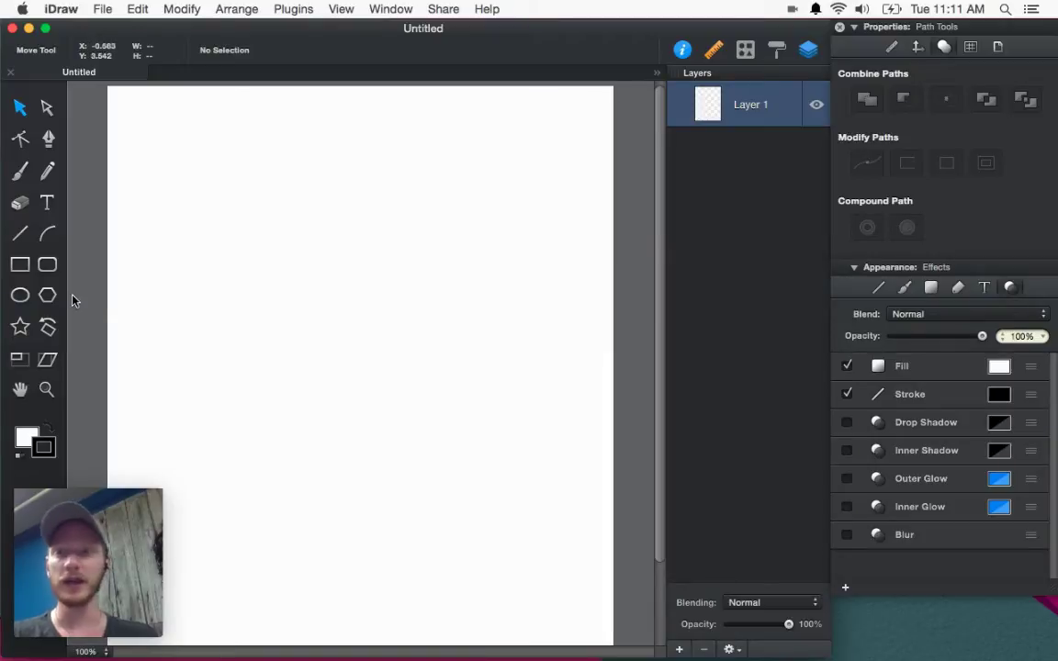
left_click(22, 299)
left_click_drag(332, 309, 451, 394)
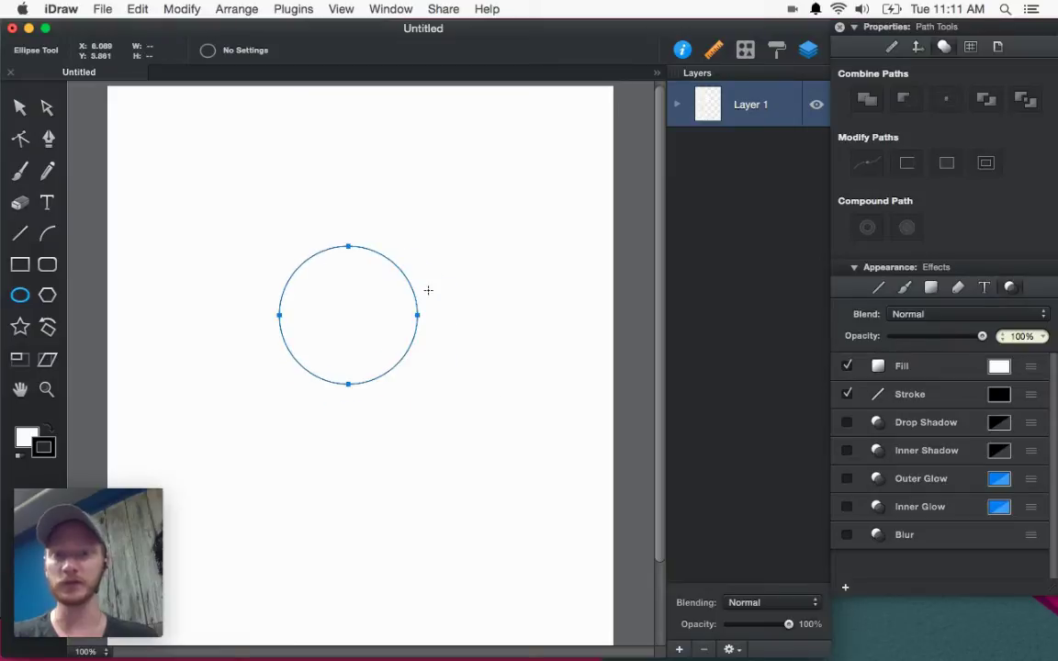
Step: Swap the circle's fill and stroke colors, then set its fill to blue 32A3F0
left_click(43, 428)
left_click(26, 435)
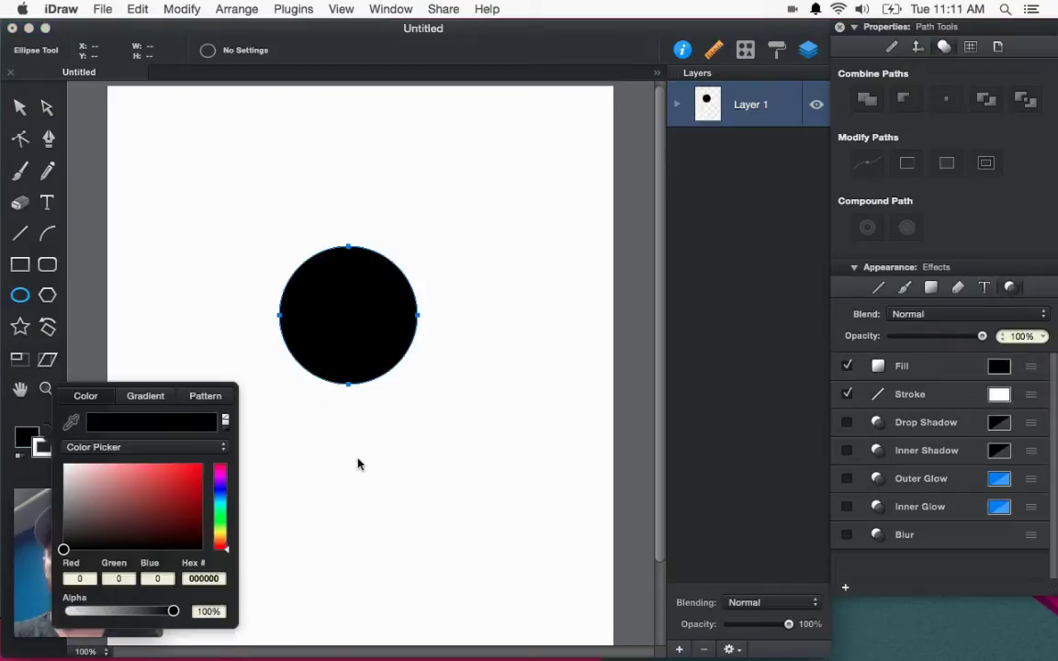
mouse_move(170, 493)
left_mouse_down()
mouse_move(142, 500)
mouse_move(160, 488)
mouse_move(195, 501)
mouse_move(174, 471)
left_mouse_up()
left_click(220, 497)
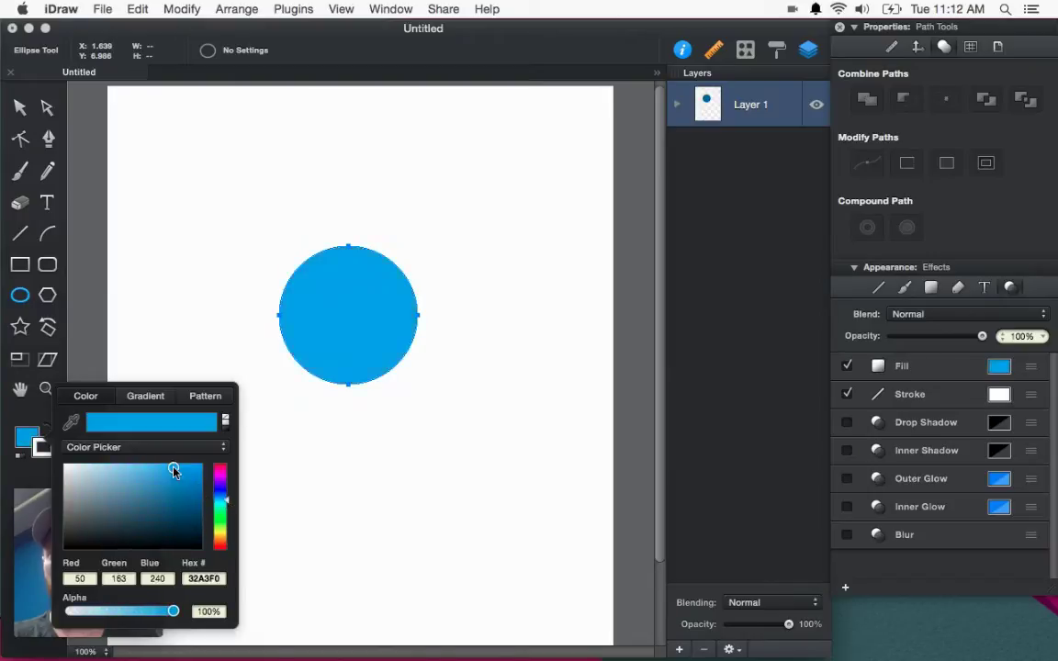
Step: Draw a flat ellipse about 2.32 wide and 0.19 high, matching the circle's width and overlapping the circle's bottom edge
left_click(23, 293)
left_click_drag(286, 395, 419, 404)
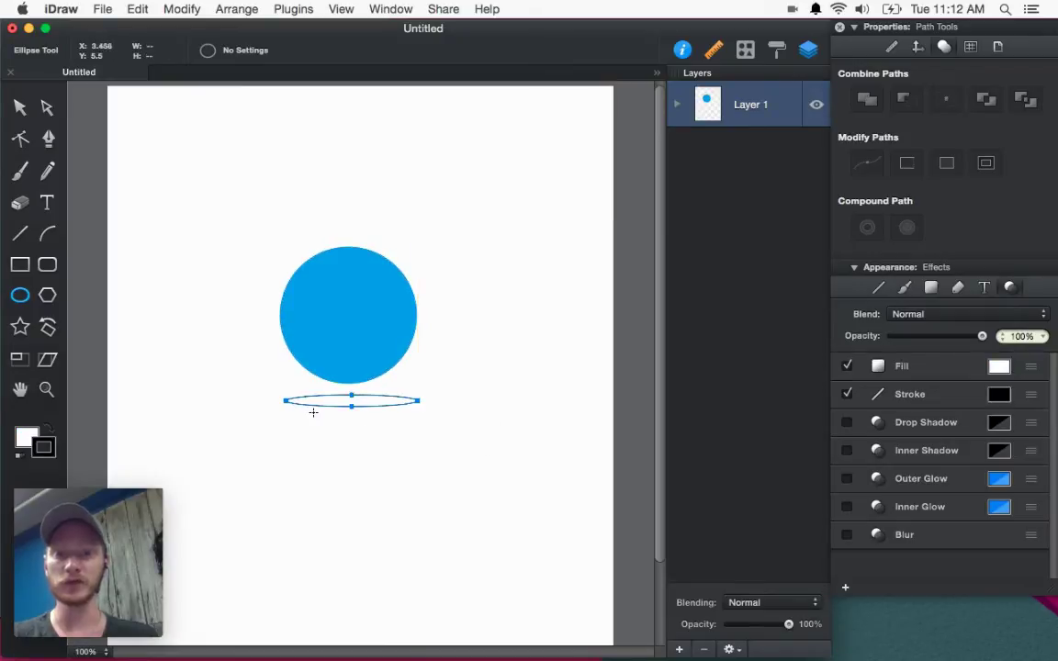
key("v")
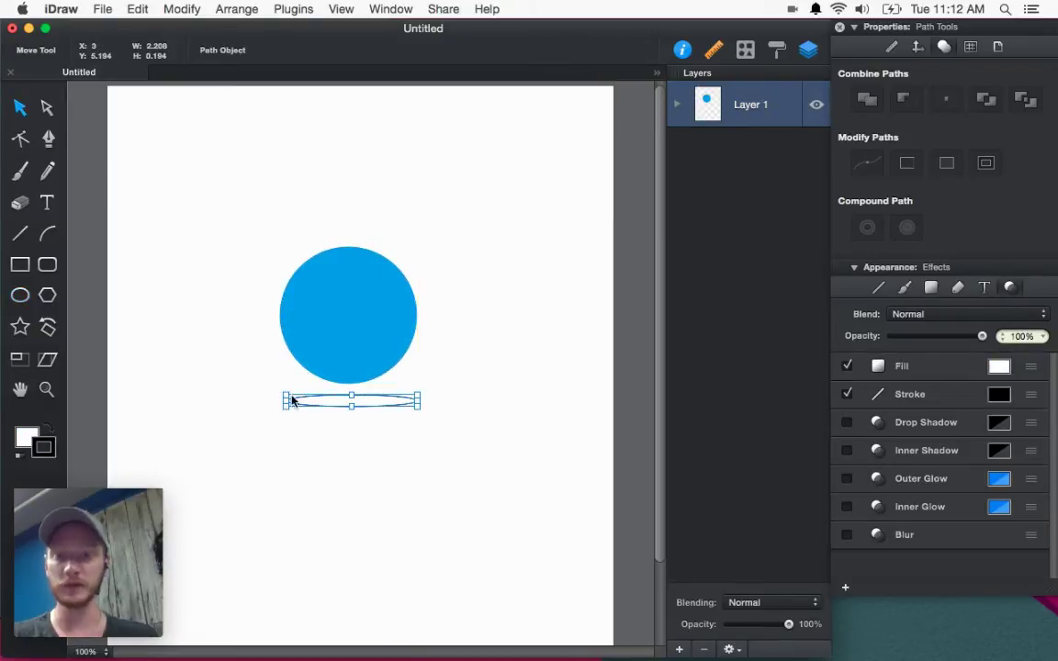
left_click_drag(287, 401, 280, 400)
left_click_drag(389, 406, 396, 390)
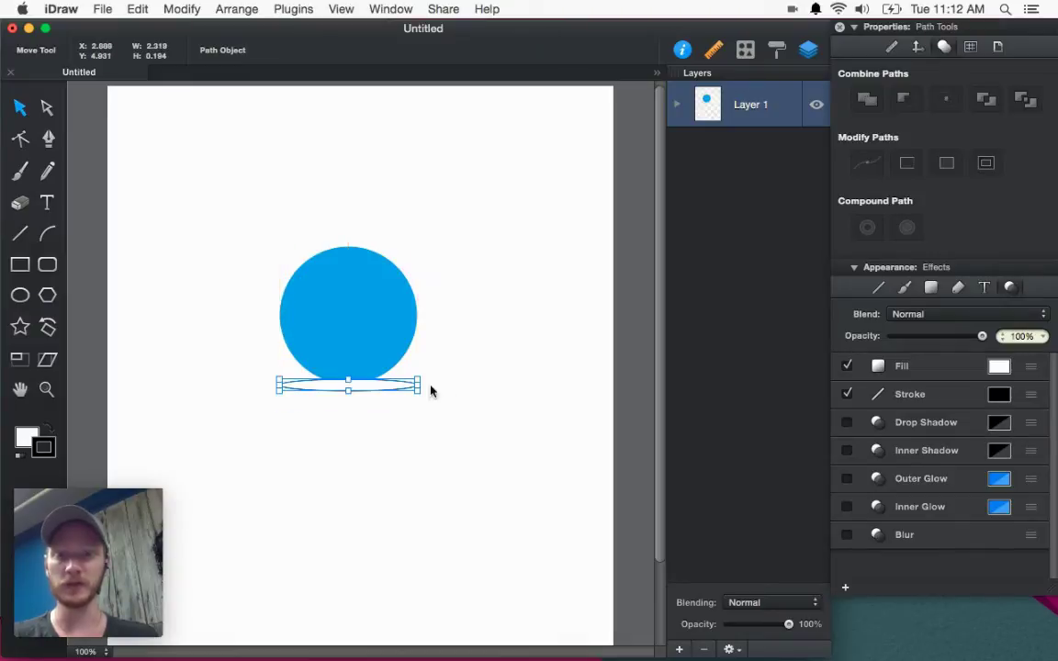
Step: Swap the flat ellipse's fill and stroke to give it a black fill, and send it behind the blue circle
left_click(50, 428)
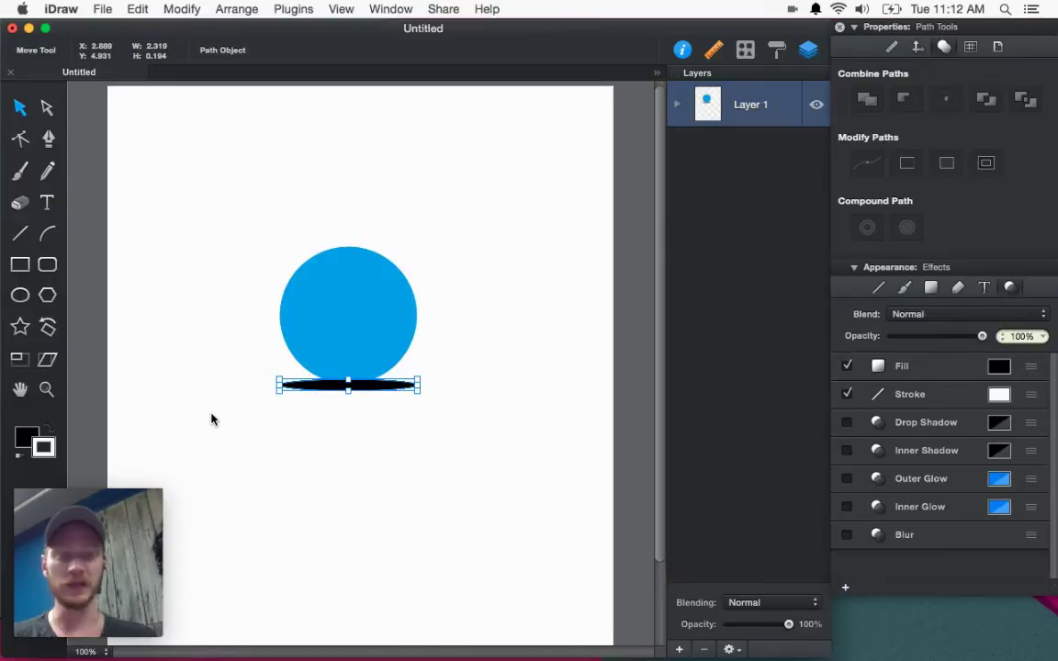
left_click(677, 104)
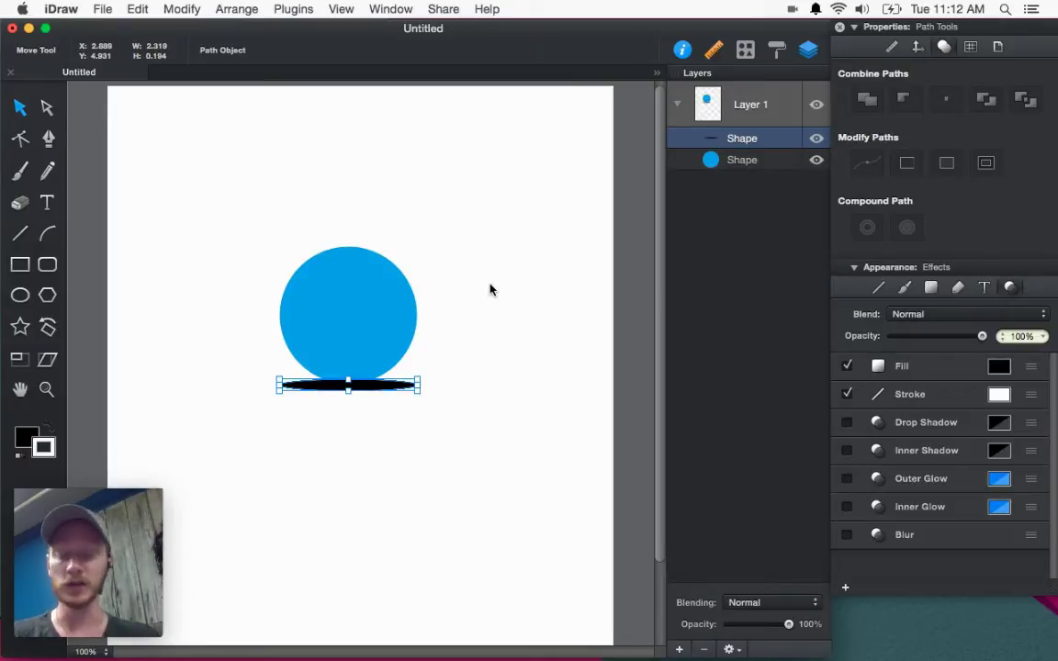
key("super+bracketleft")
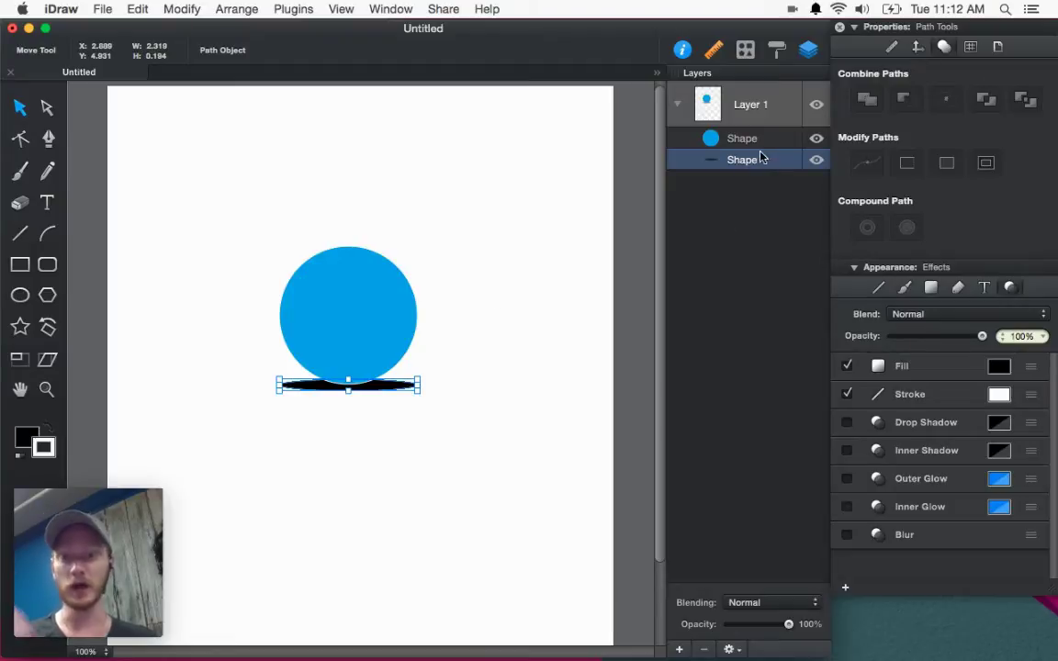
Step: Turn off the blue circle's stroke and deselect the circle
left_click(739, 139)
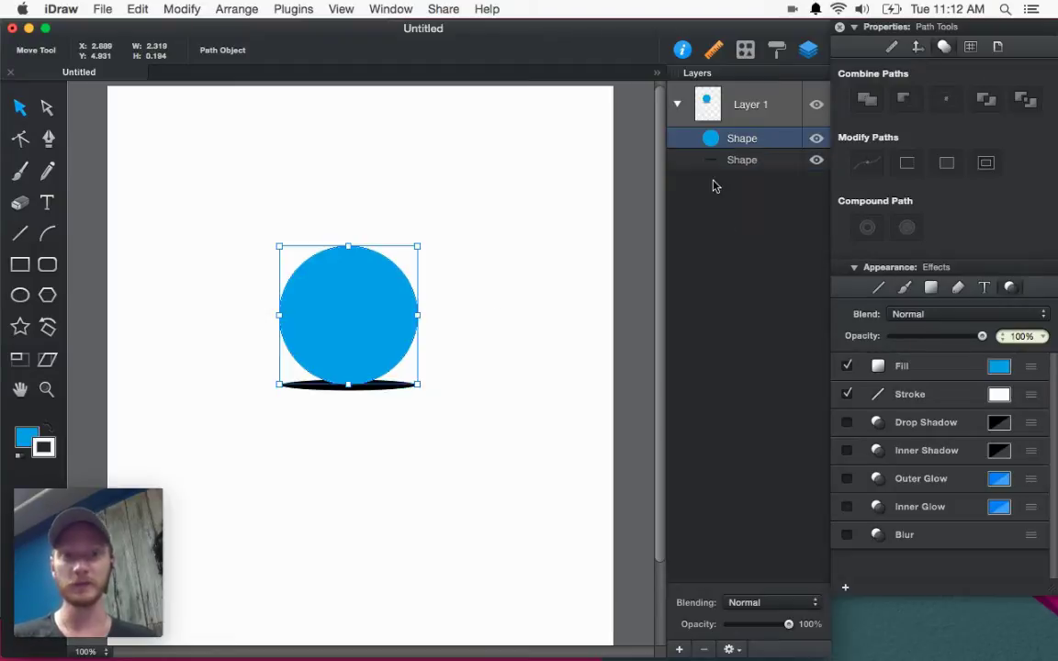
left_click(44, 448)
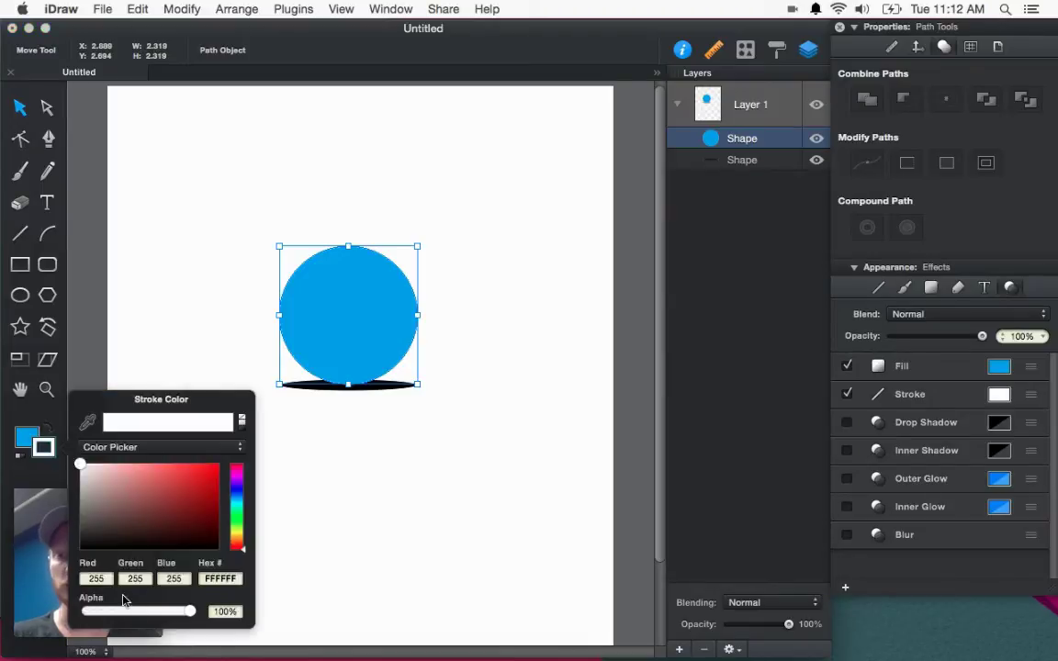
left_click(146, 447)
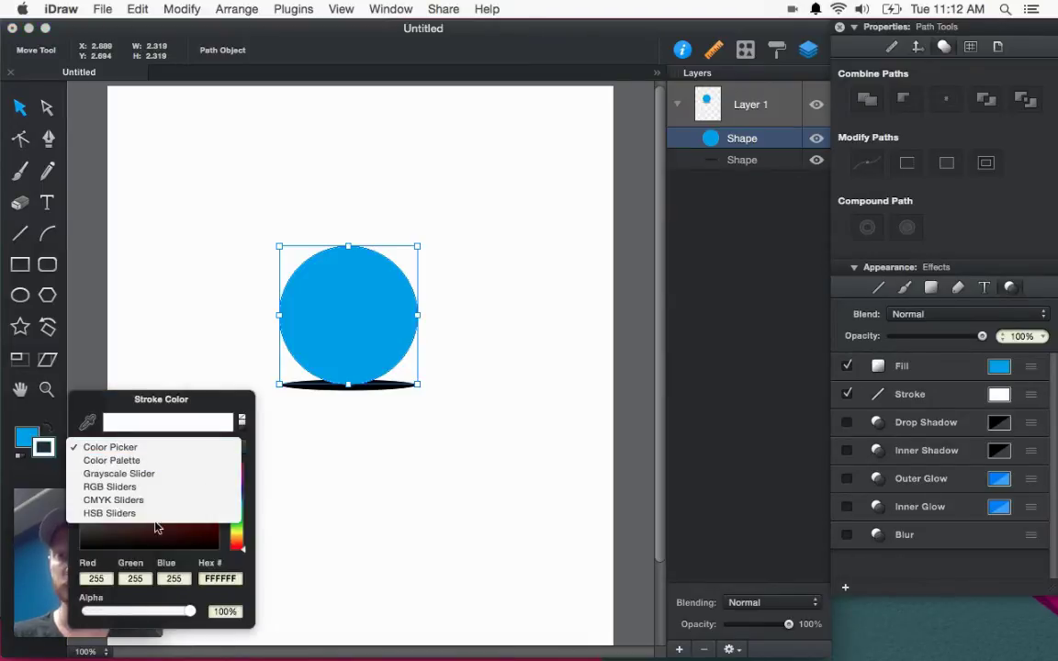
left_click(345, 449)
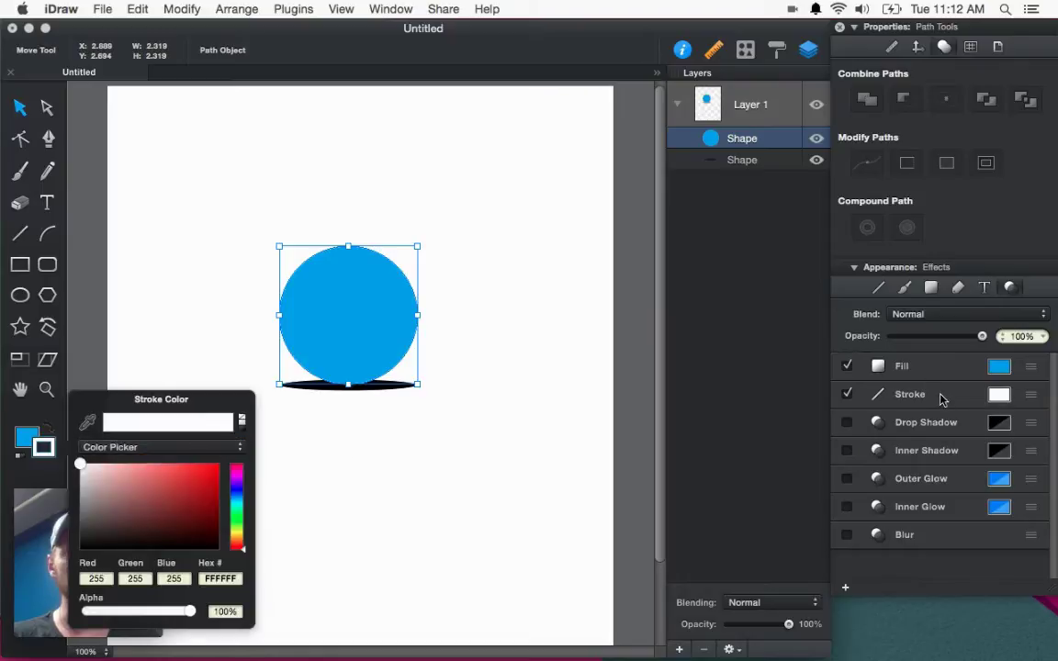
left_click(851, 408)
left_click(846, 394)
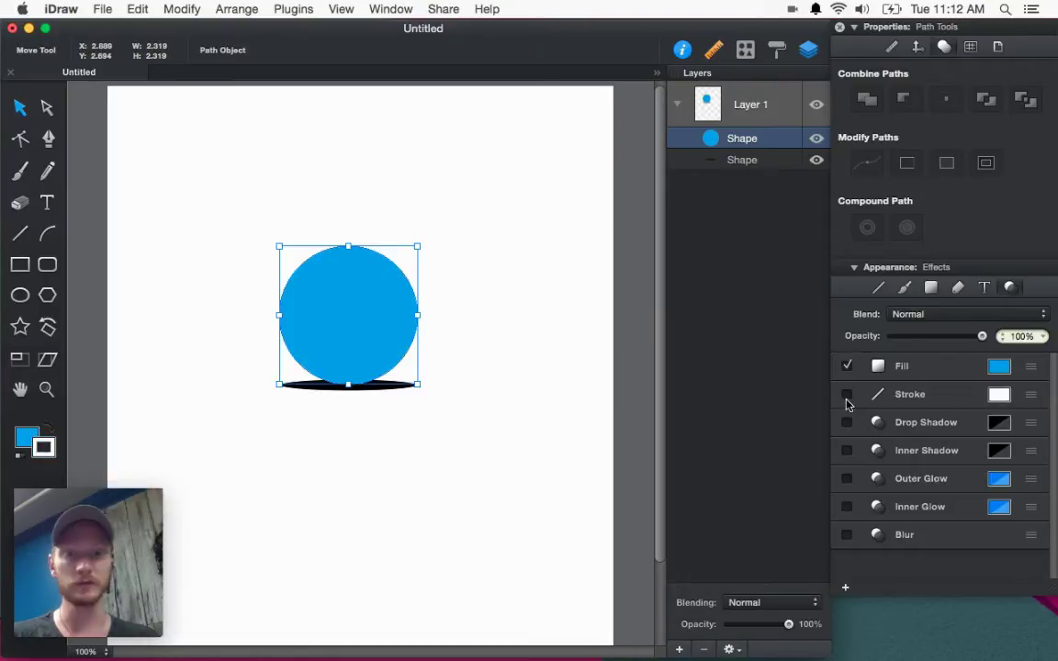
left_click(375, 502)
Step: Stretch the black ellipse under the circle to a height of about 0.33, keeping its width
left_click(396, 389)
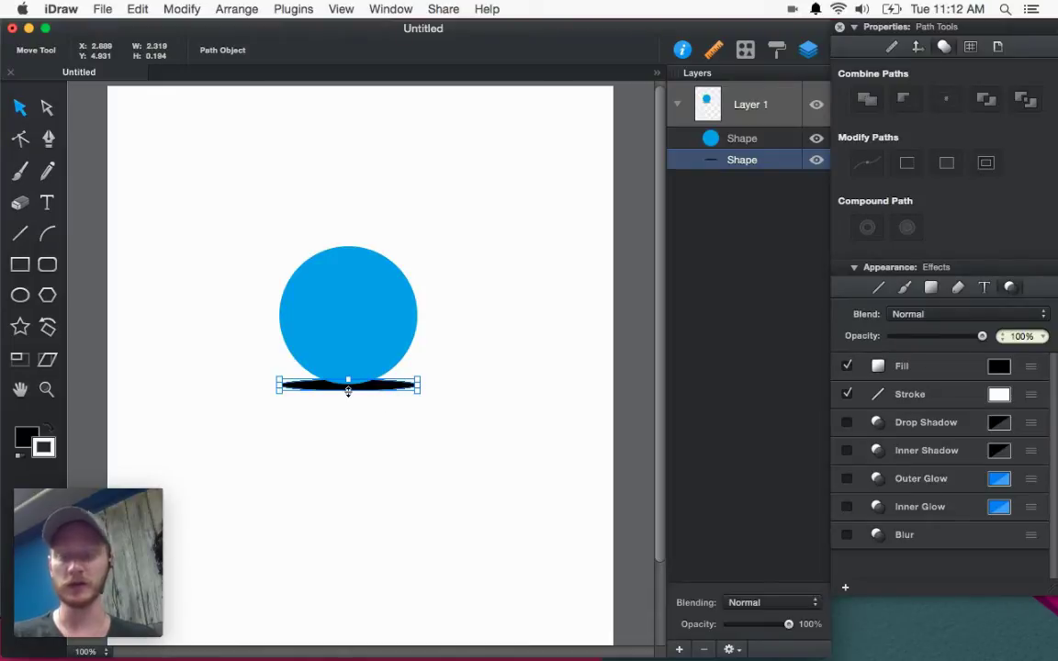
left_click_drag(347, 391, 394, 387)
left_click(405, 404)
left_click(403, 431)
left_click(392, 393)
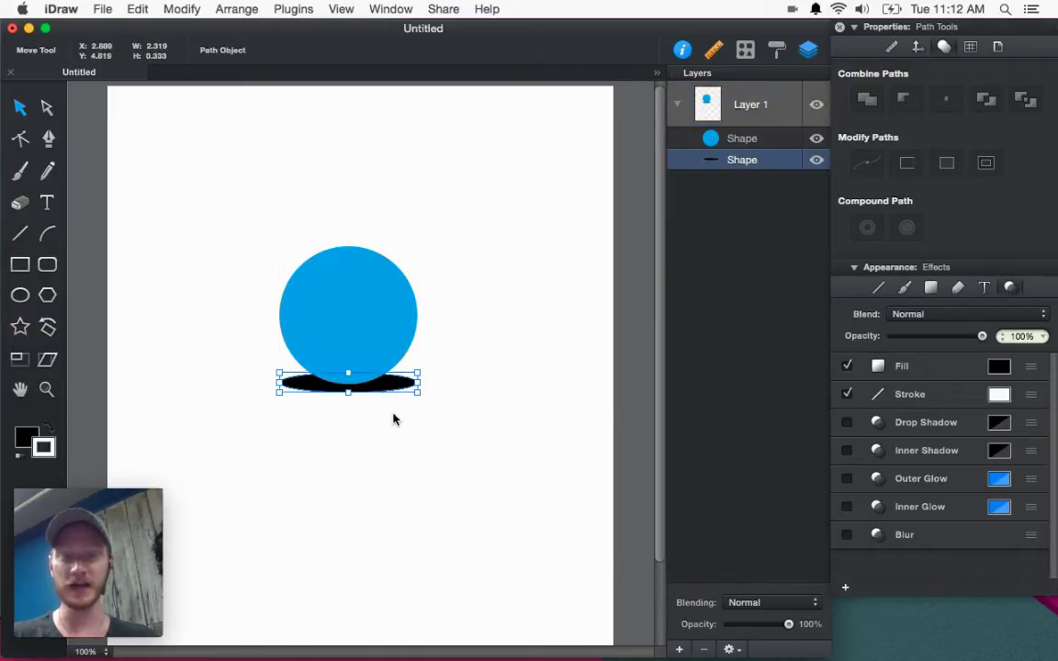
left_click(326, 306)
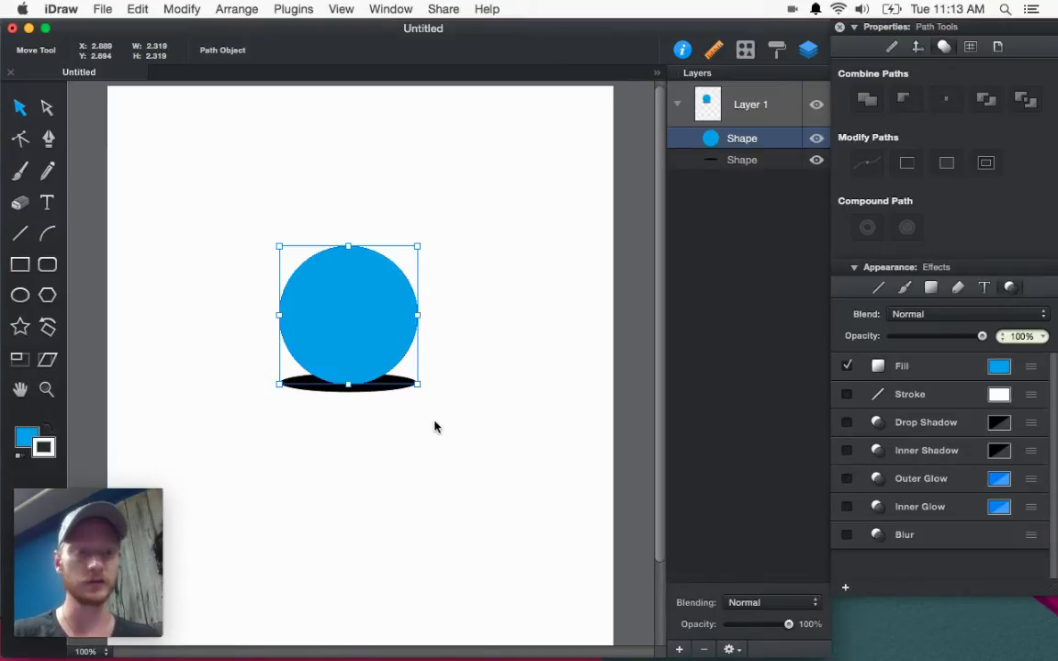
left_click(745, 163)
left_click(392, 421)
left_click(363, 382)
left_click(744, 140)
Step: Rename the black ellipse's entry in the layer list as Shadow
left_click(771, 162)
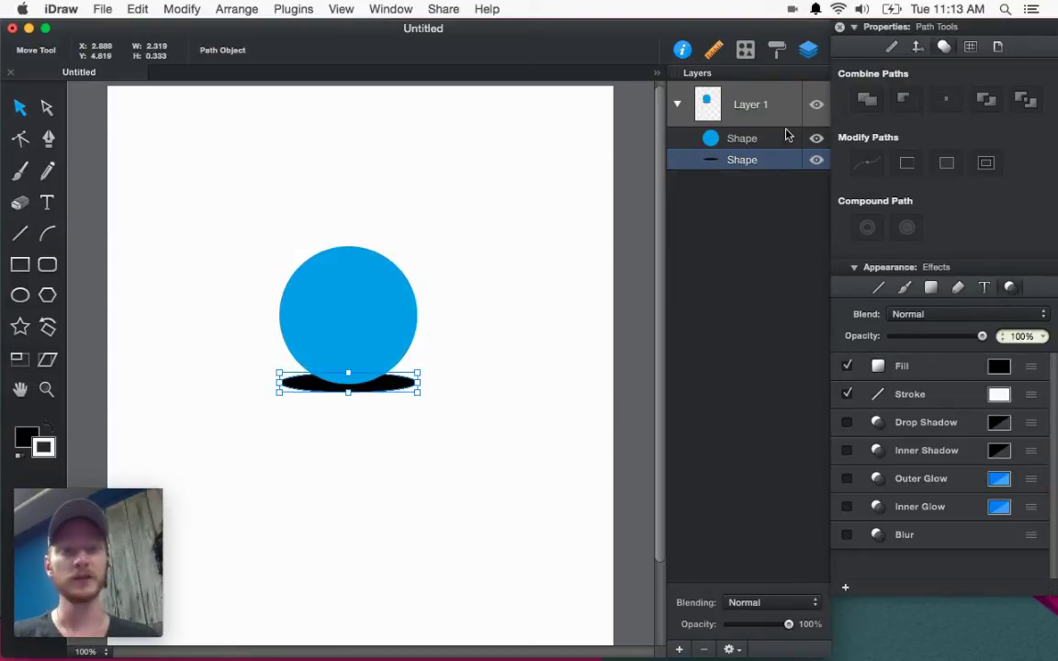
double_click(739, 162)
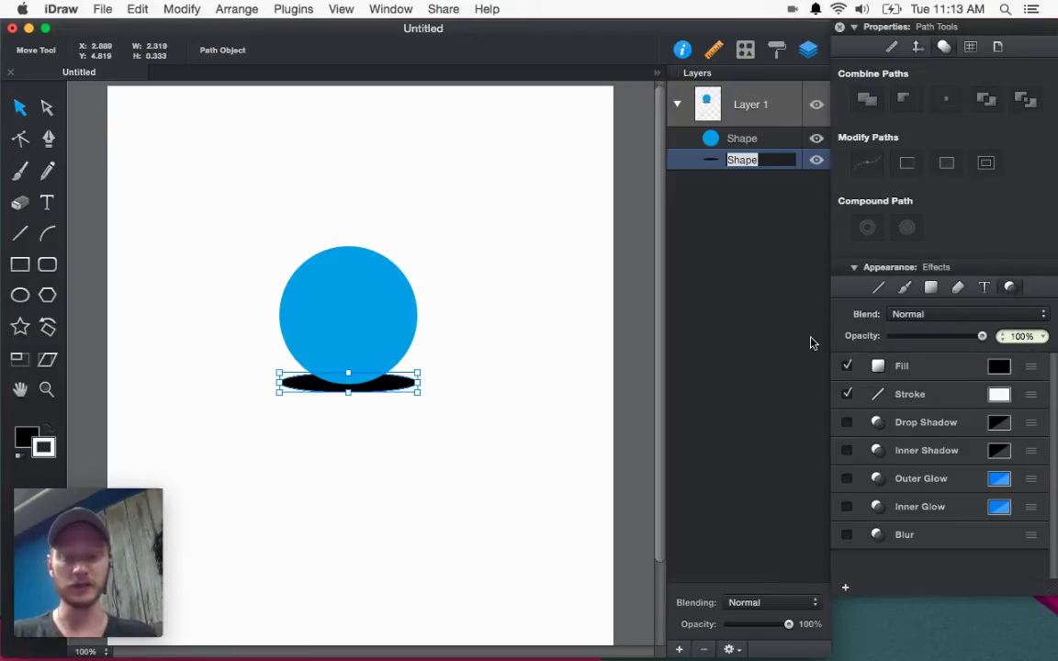
type("S")
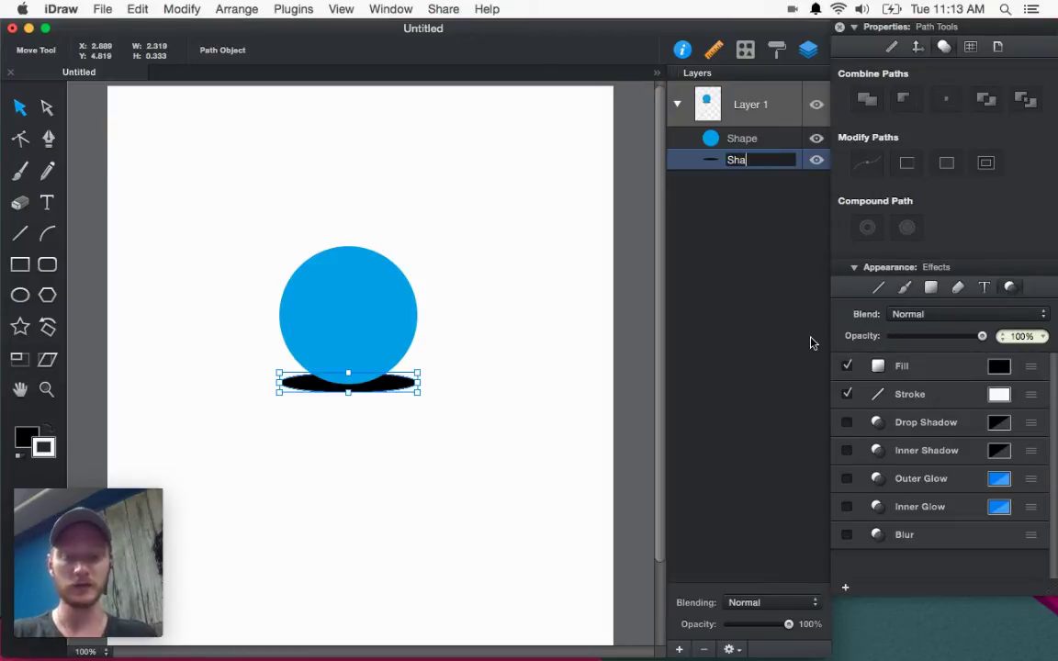
key("Return")
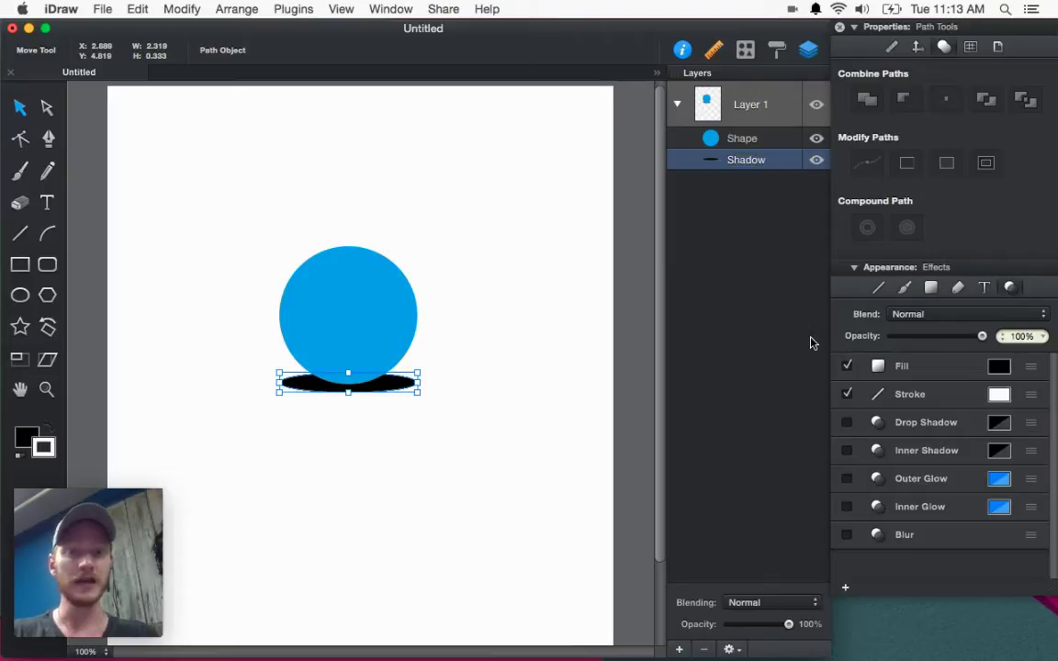
Step: Disable the Shadow ellipse's stroke and delete the Stroke entry from its effects
left_click(846, 394)
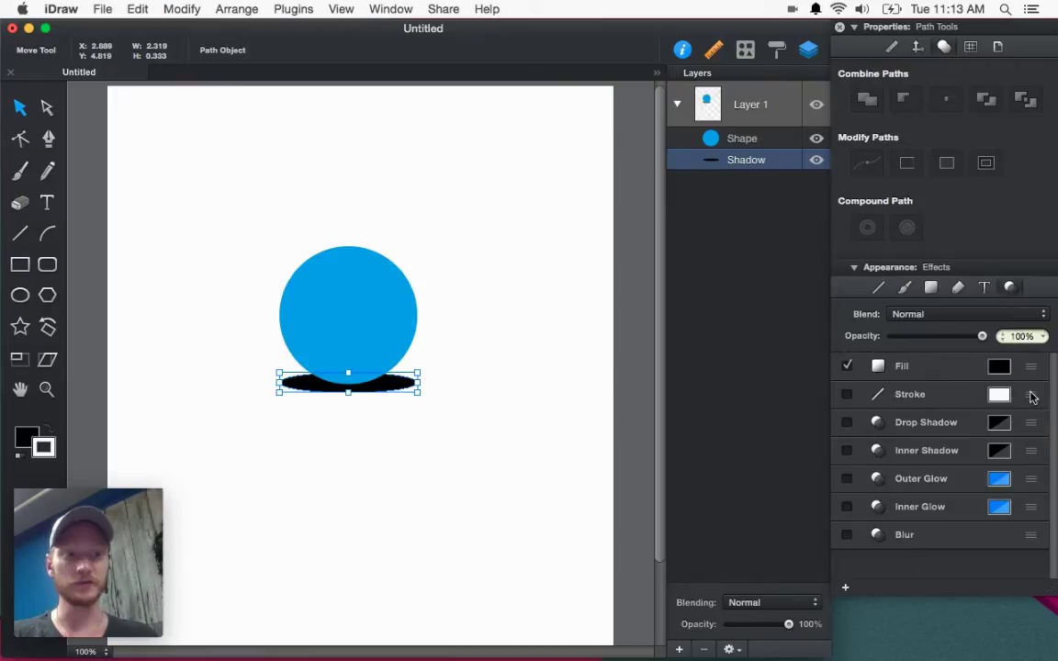
right_click(946, 400)
left_click(1001, 433)
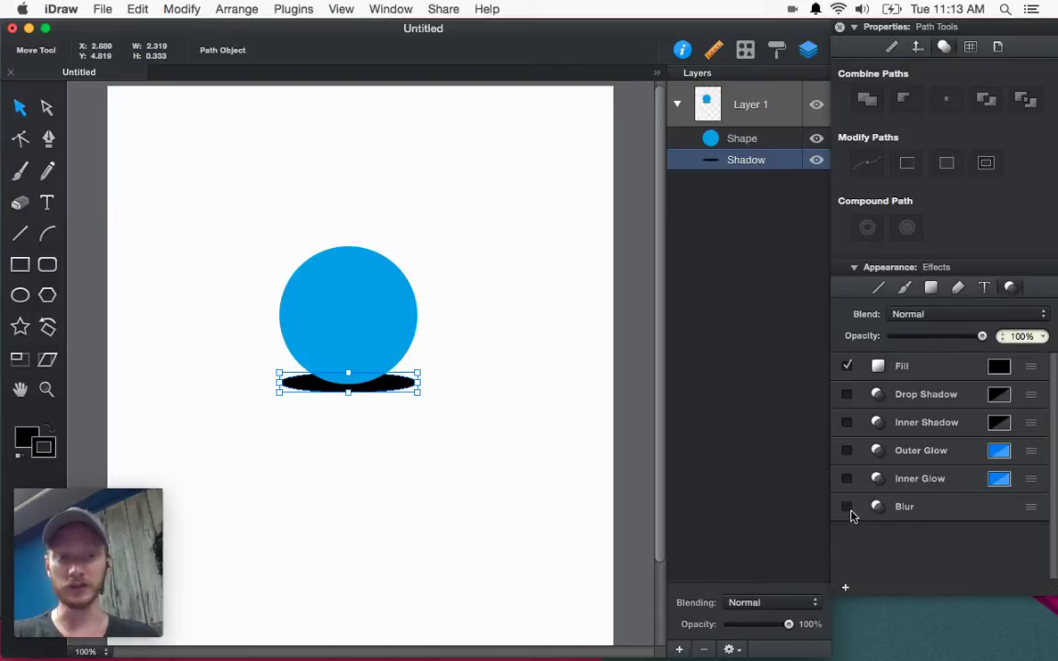
Step: Enable the Blur effect on the Shadow ellipse and set its radius to 9 pt
left_click(847, 507)
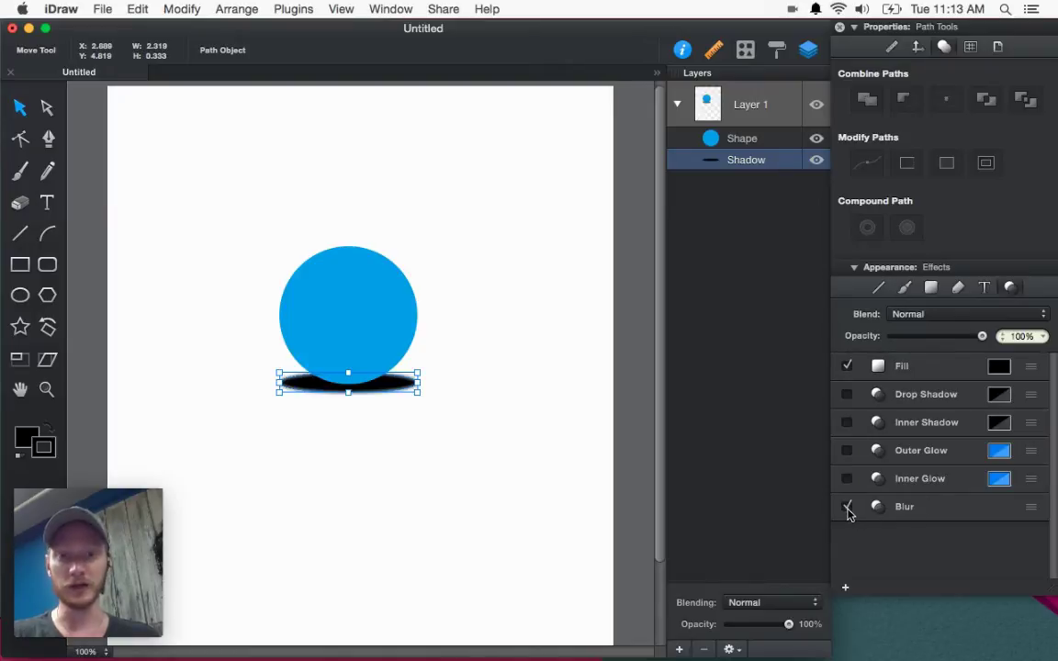
left_click(411, 431)
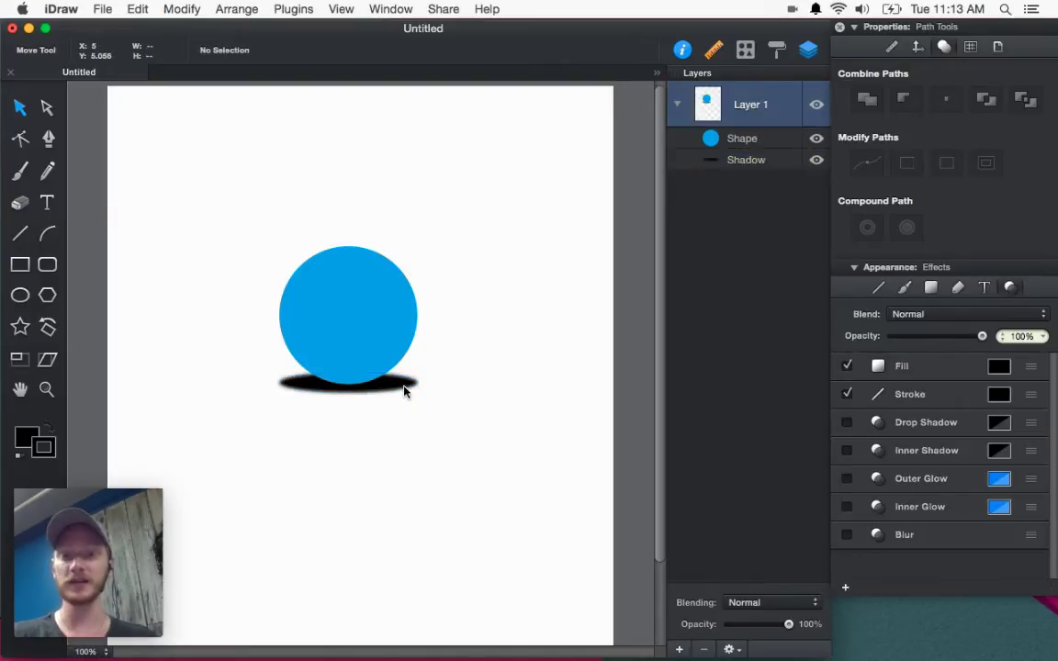
left_click(404, 391)
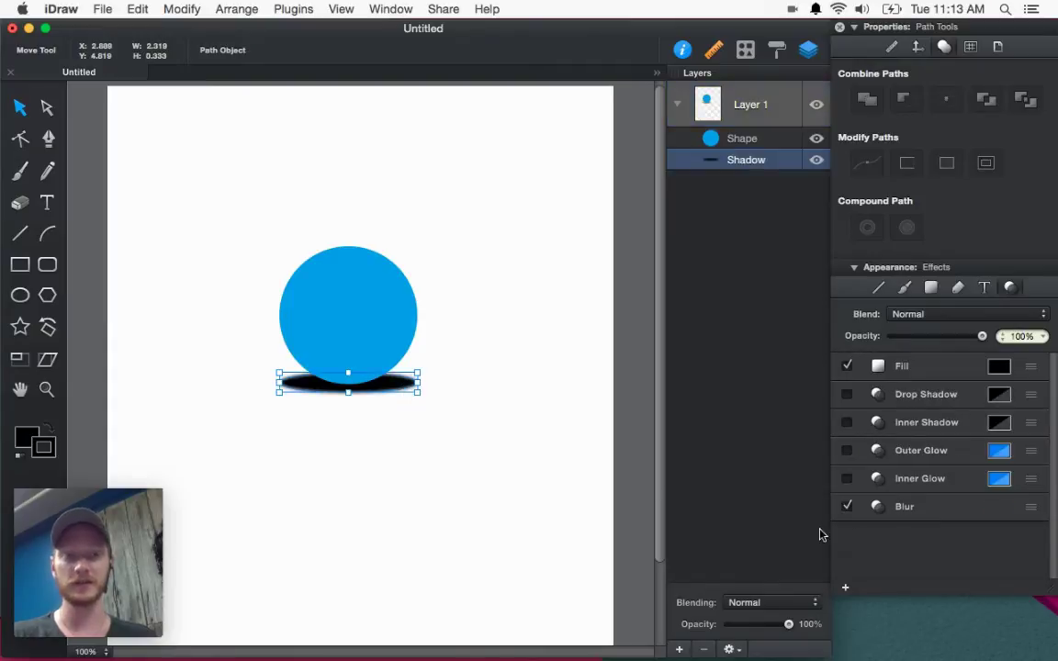
left_click(1029, 506)
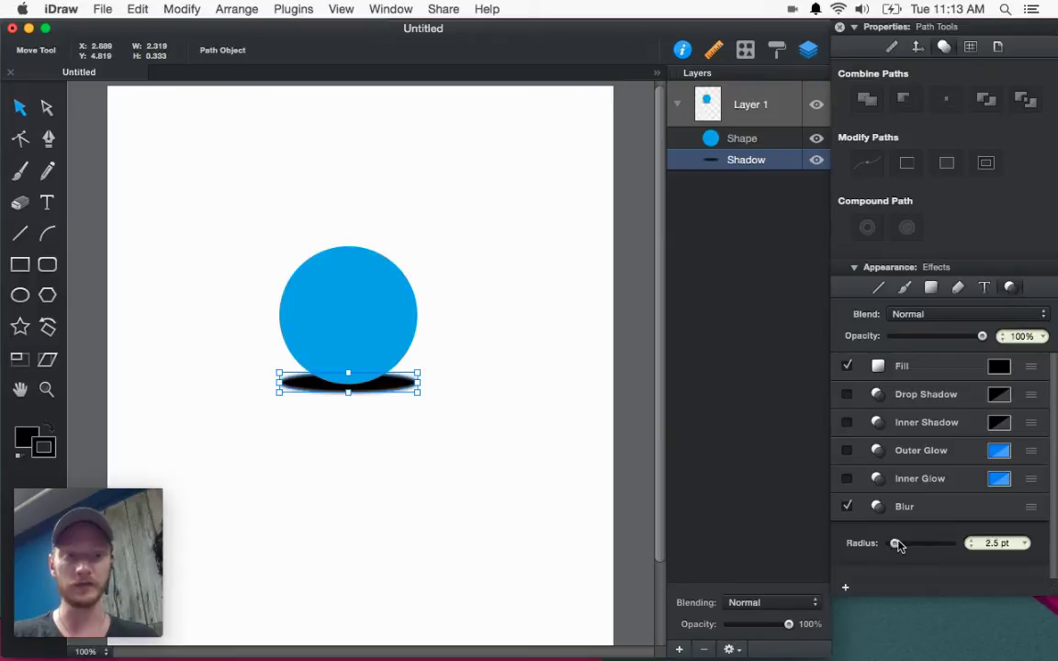
left_click_drag(897, 544, 918, 549)
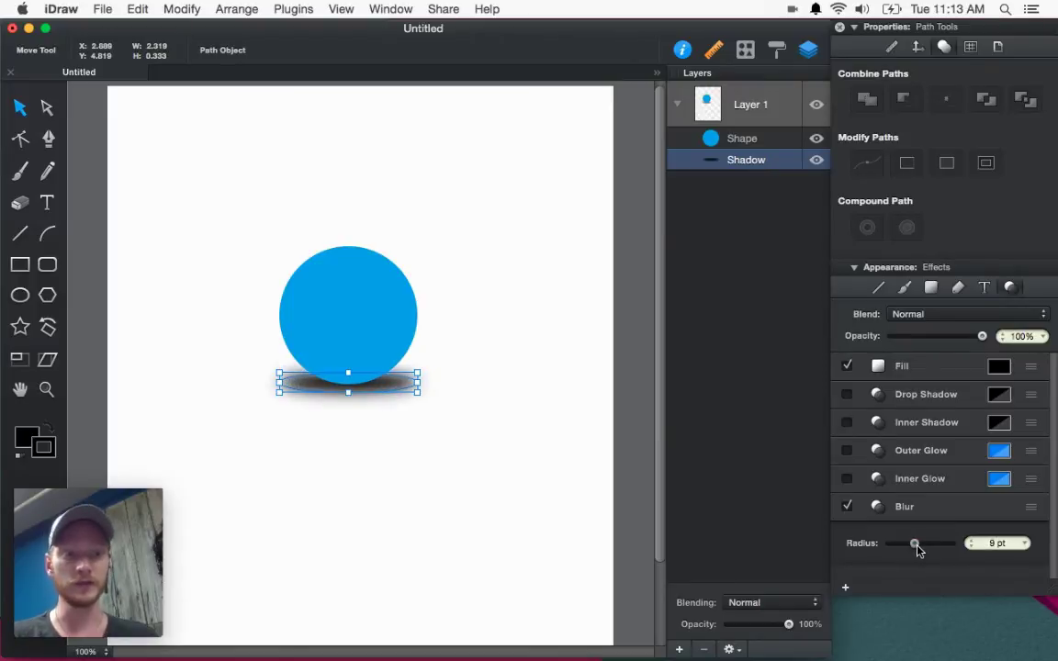
left_click(505, 476)
left_click(406, 391)
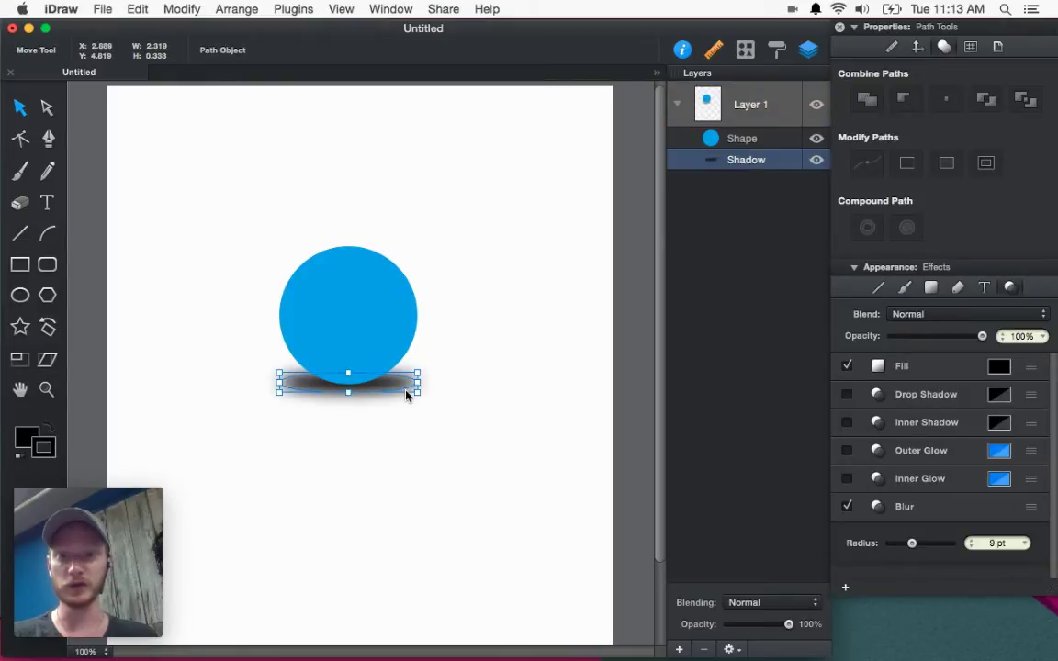
Step: Resize the Shadow ellipse under the ball to about 2.32 wide and 0.42 high, keeping it centered
left_click_drag(417, 381, 406, 382)
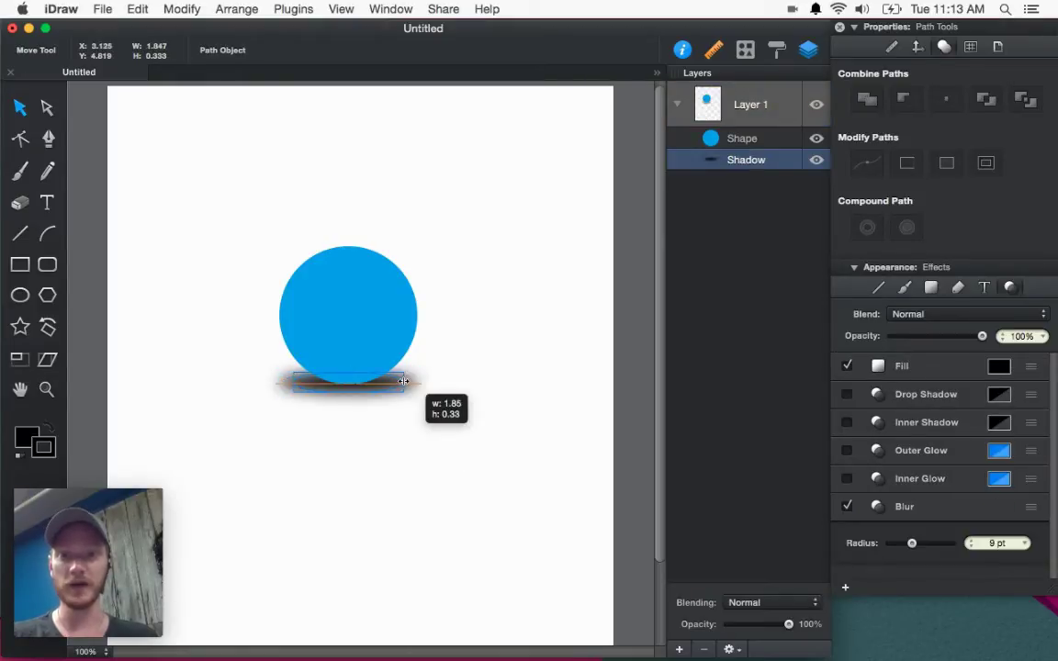
left_click(443, 430)
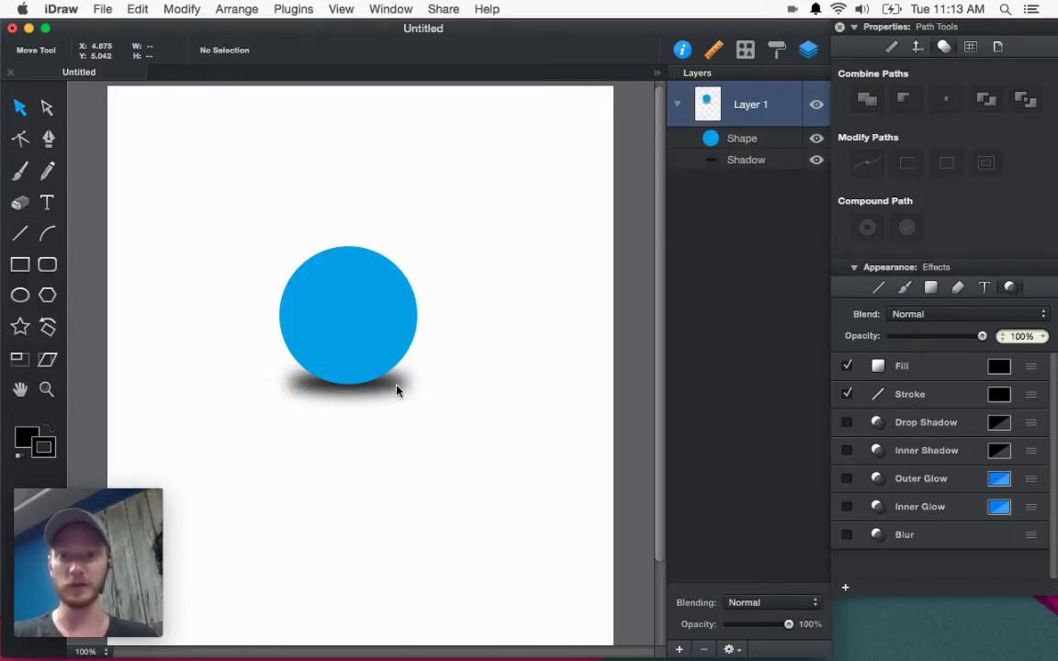
left_click(397, 390)
left_click_drag(349, 371, 401, 381)
left_click(420, 425)
left_click(392, 389)
left_click_drag(348, 377, 419, 382)
left_click(435, 424)
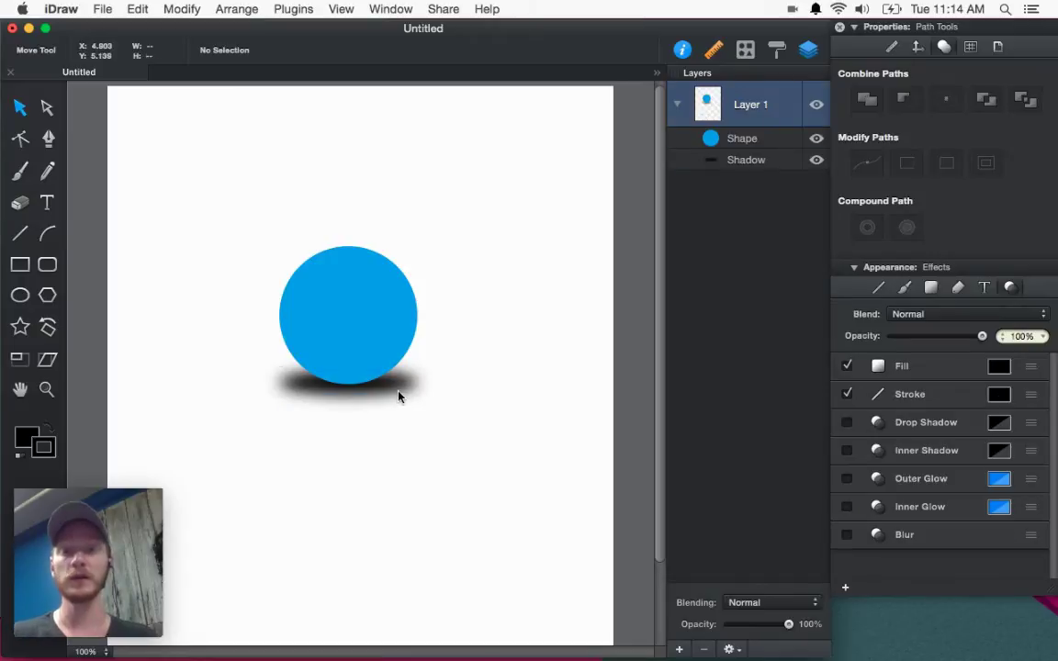
Step: Switch the Shadow ellipse's Blur effect off and on again to compare the shape with and without it
left_click(405, 393)
left_click(846, 506)
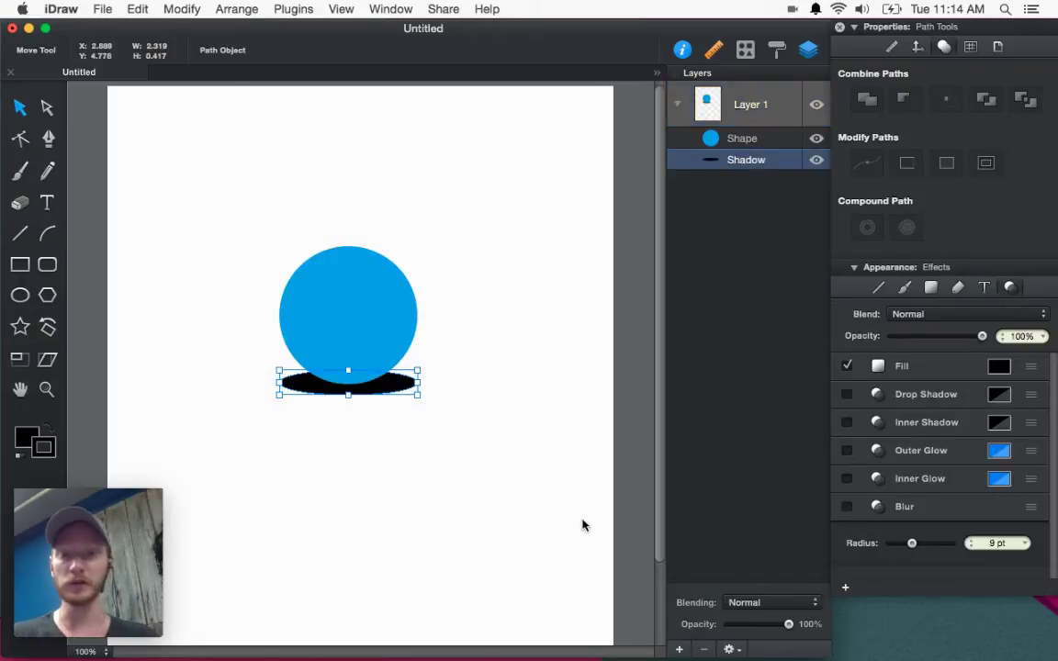
left_click(514, 526)
left_click(372, 382)
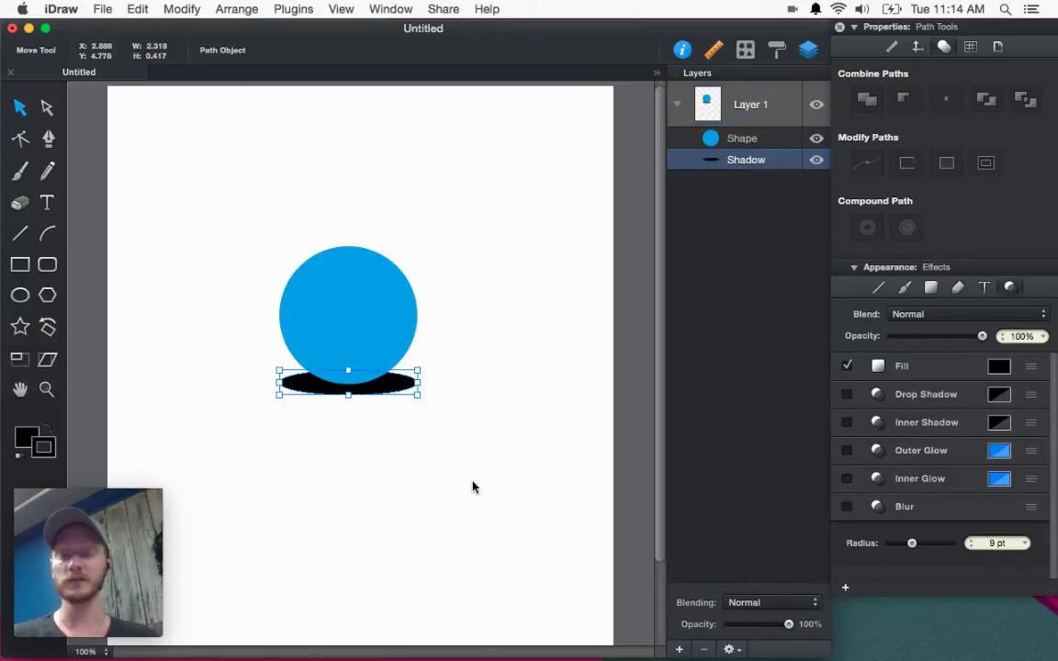
left_click(847, 509)
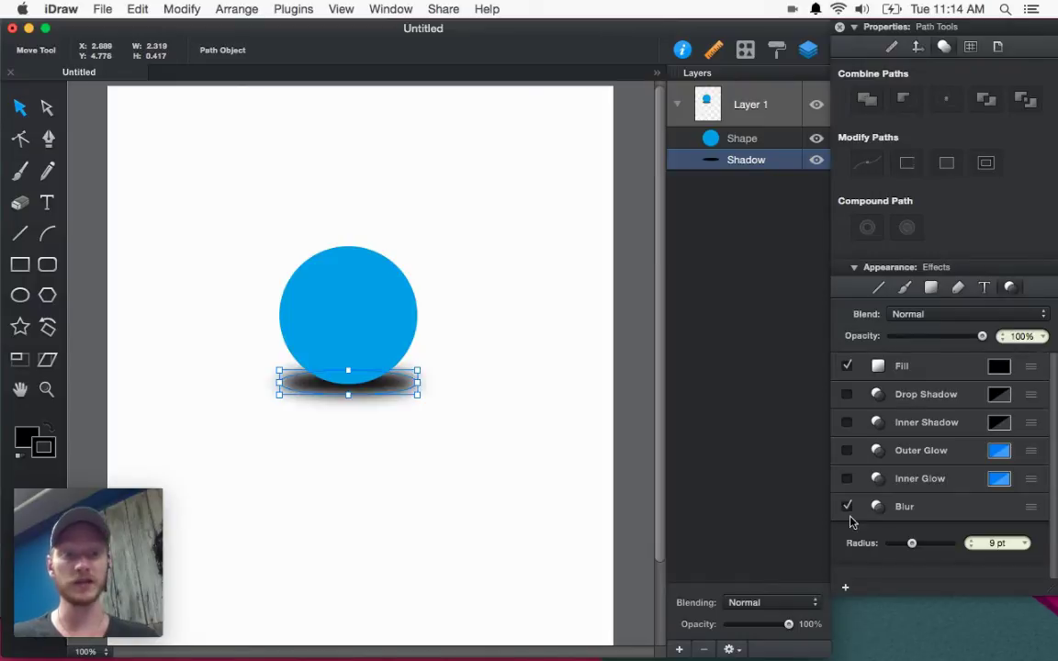
left_click(467, 530)
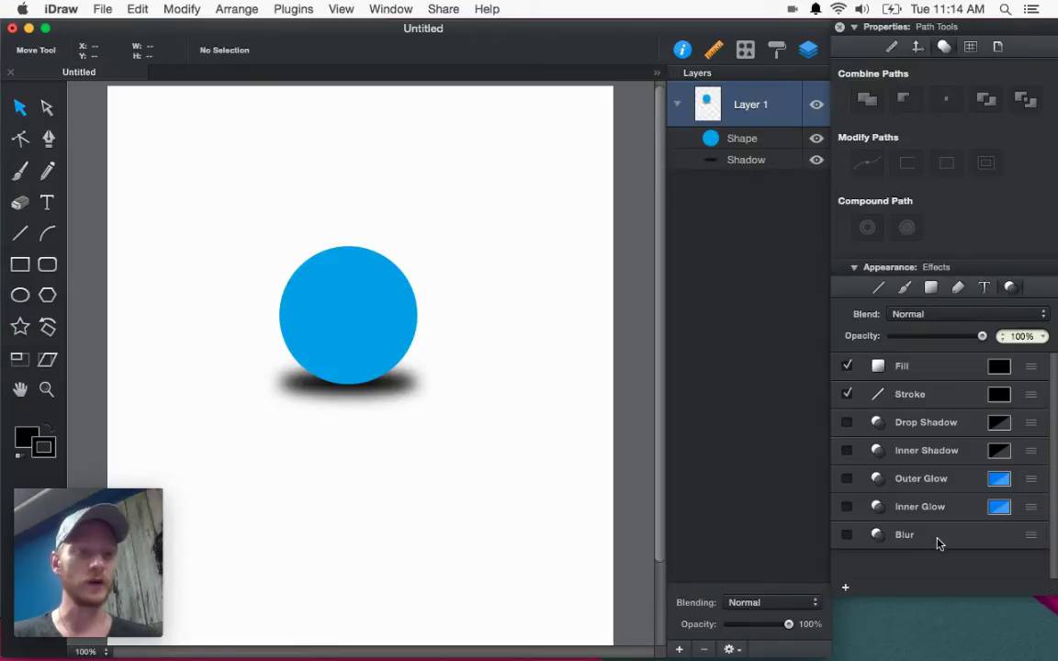
left_click(397, 389)
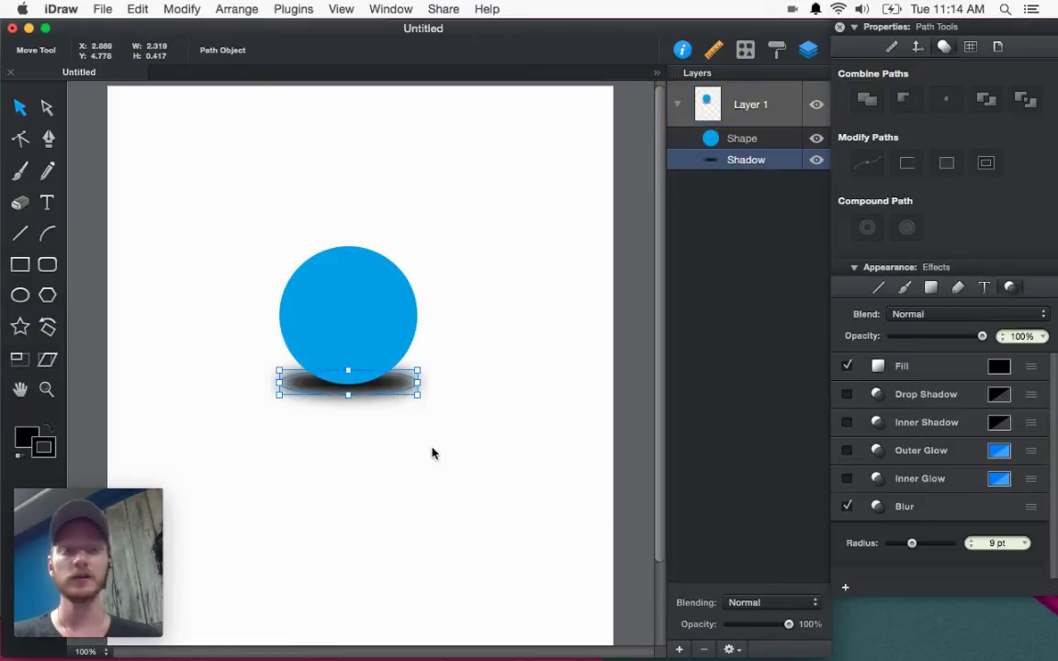
left_click(969, 521)
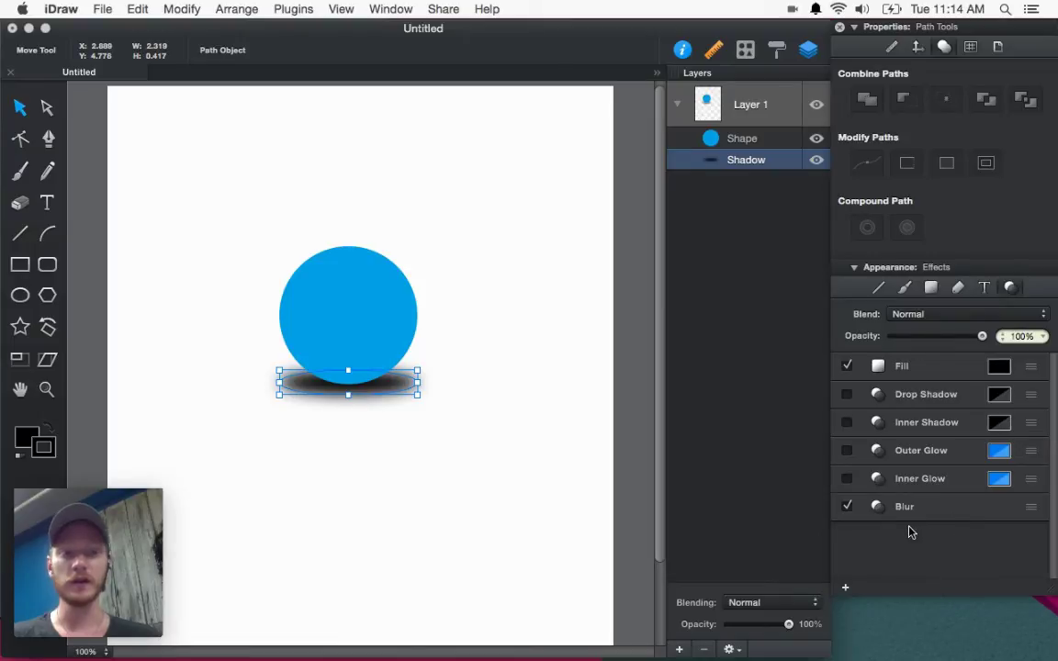
left_click(470, 476)
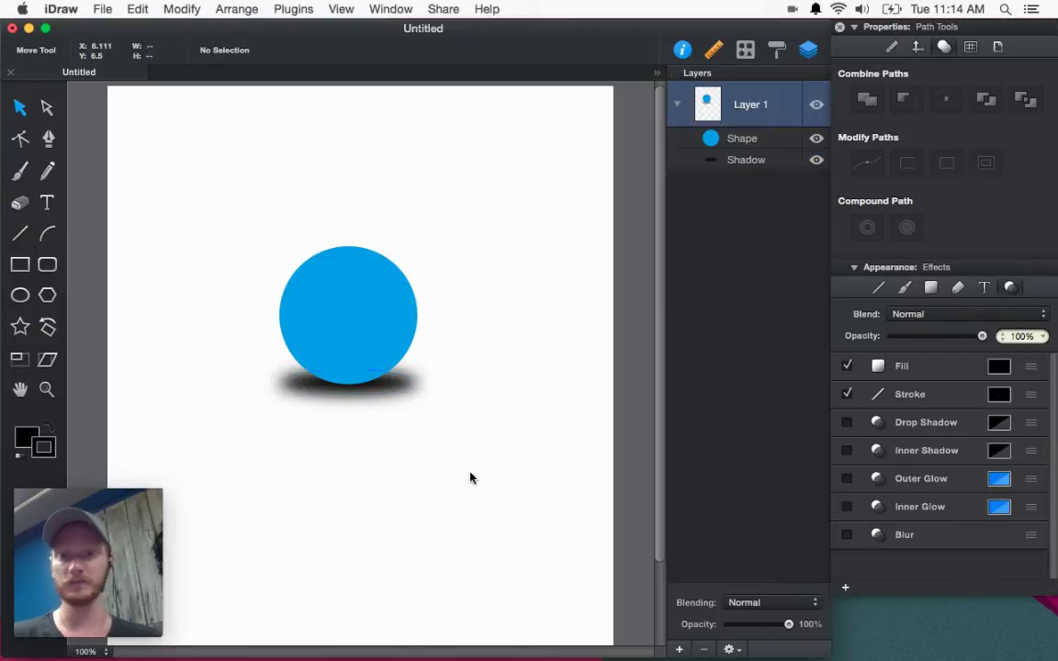
left_click(404, 393)
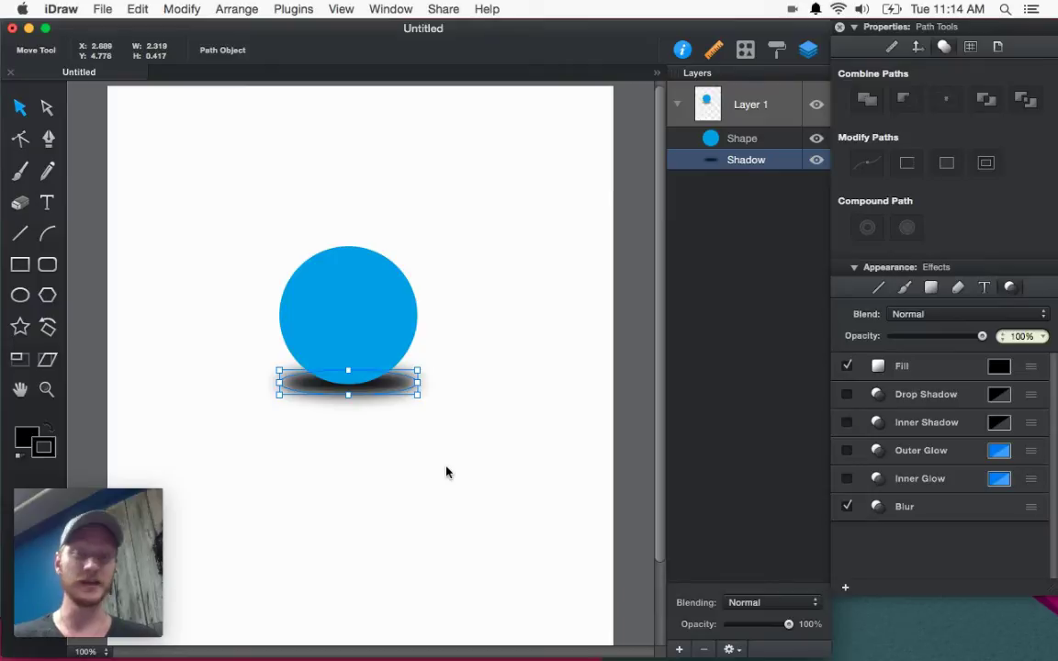
left_click(446, 472)
left_click(410, 392)
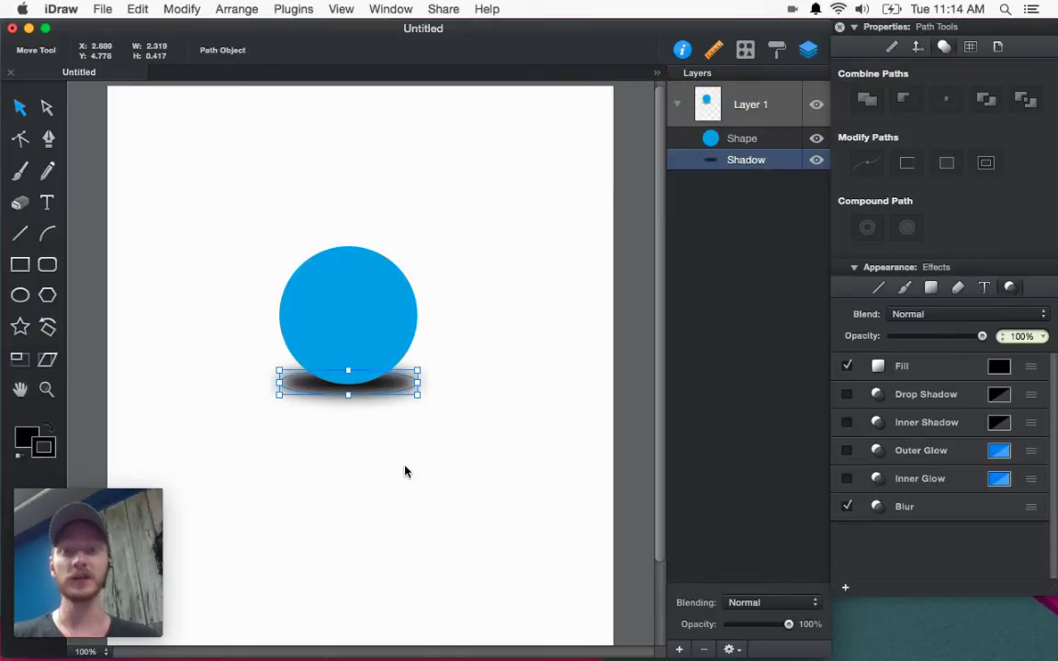
left_click(417, 493)
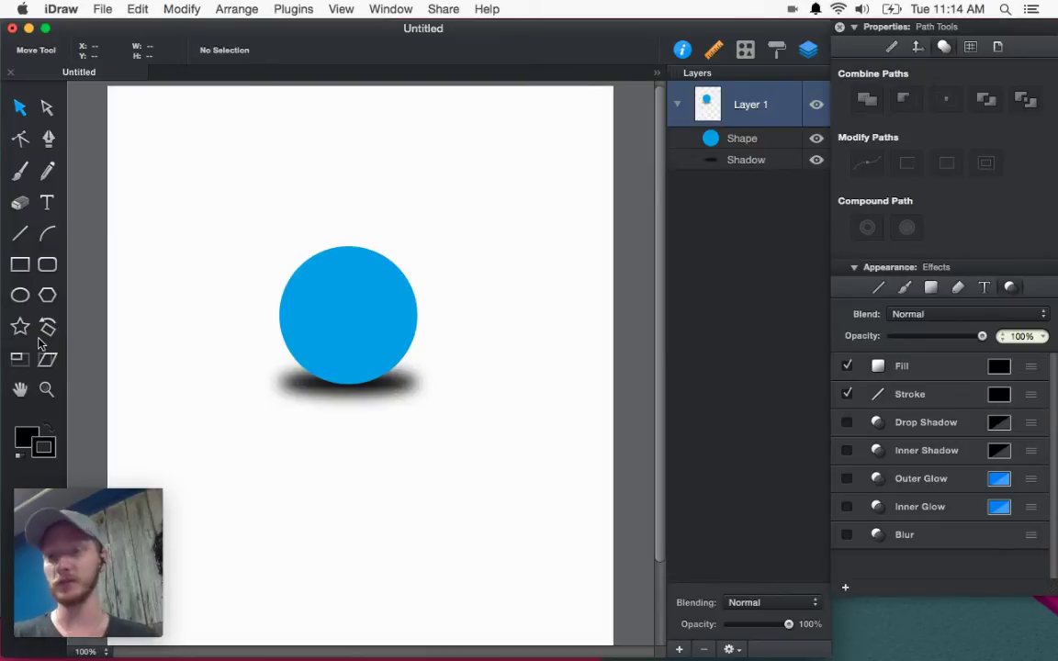
Step: Draw an ellipse about 1.43 wide and 0.93 high in the upper part of the blue circle
left_click(20, 294)
left_click_drag(318, 259, 394, 284)
key("v")
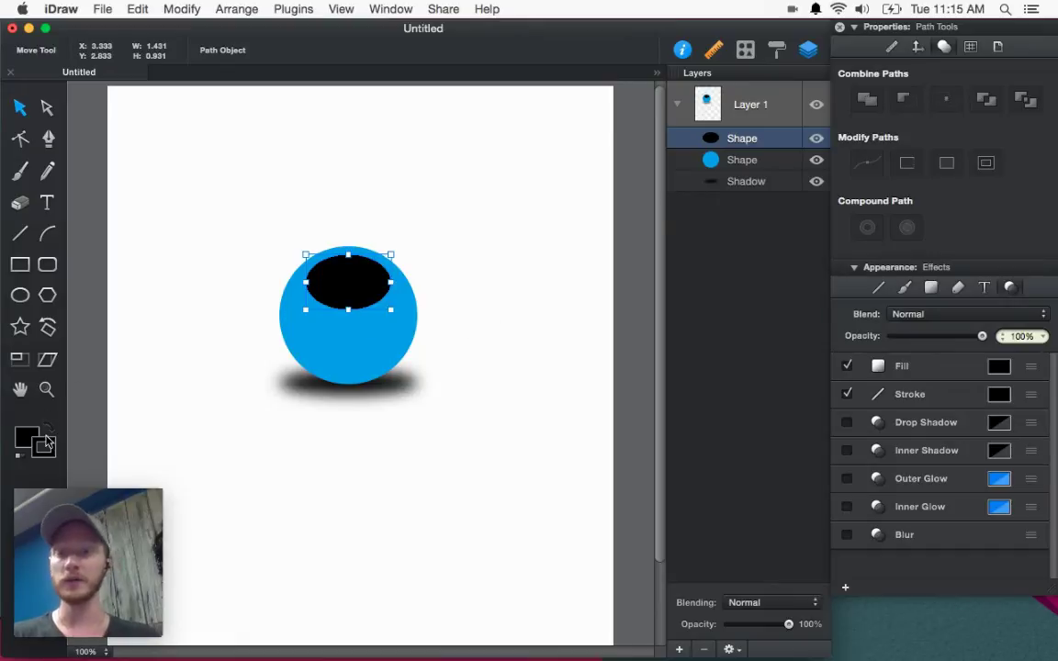
Step: Fill the new ellipse with white from the color palette and disable its stroke
left_click(999, 366)
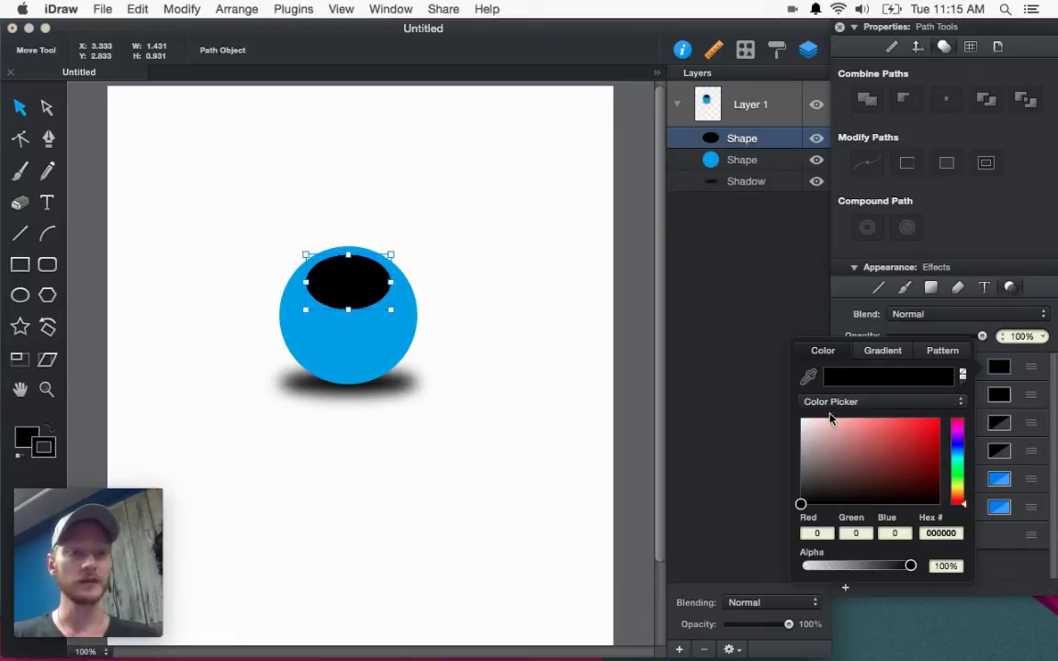
left_click(831, 401)
left_click(839, 415)
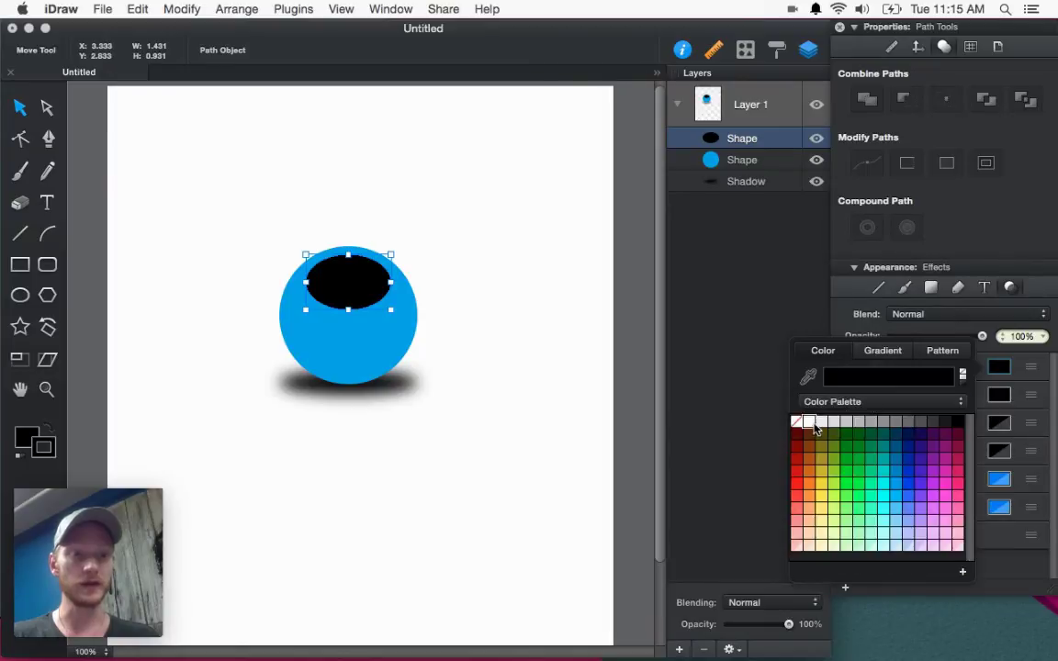
left_click(796, 421)
left_click(847, 393)
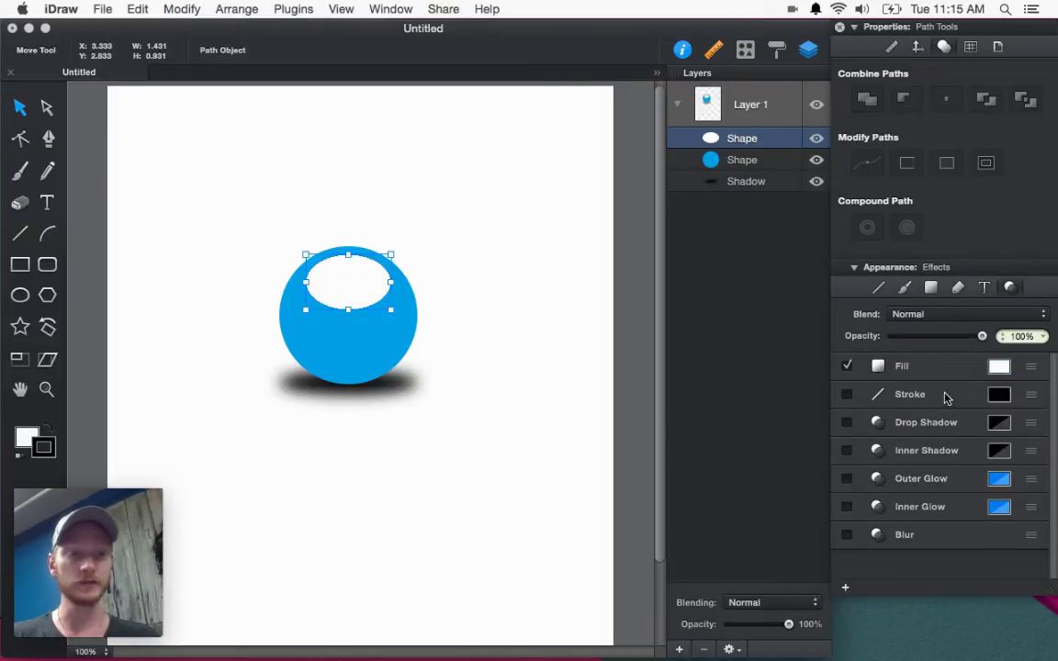
right_click(927, 395)
left_click(596, 426)
left_click(493, 409)
Step: Enable the Blur effect on the white ellipse and shrink it around its center to about 1.22 by 0.79
left_click(356, 293)
left_click(847, 535)
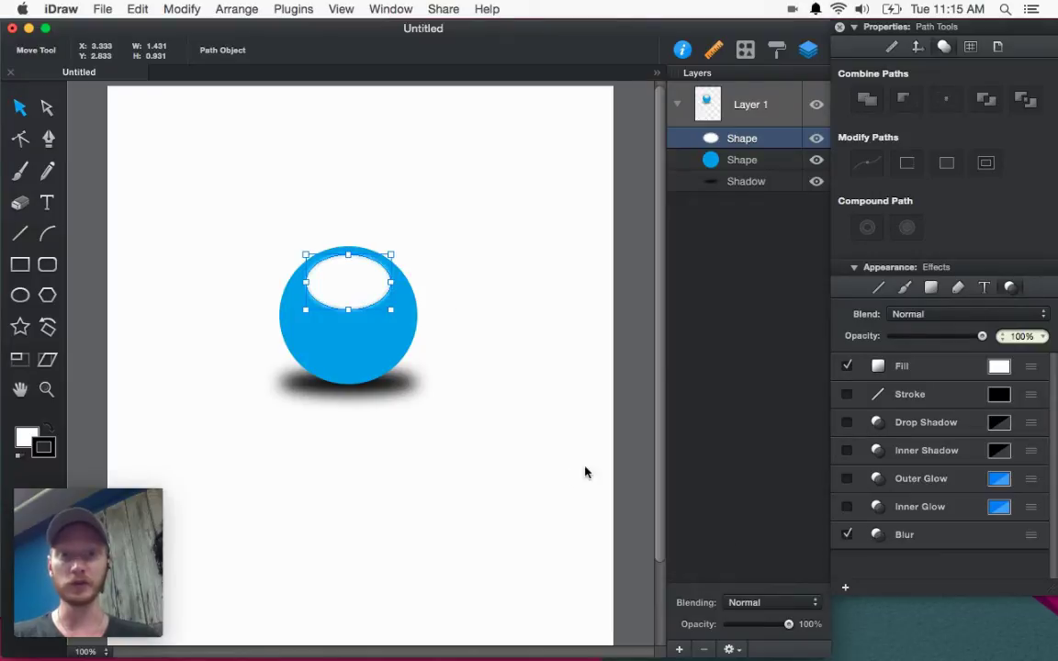
left_click(481, 421)
left_click(359, 288)
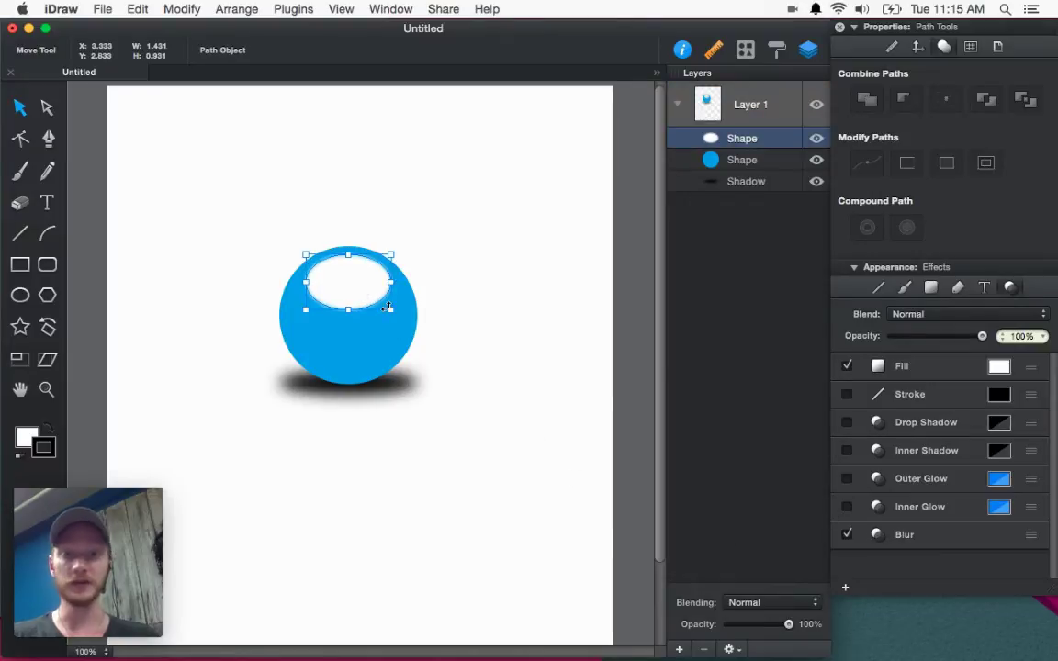
left_click_drag(392, 310, 384, 306)
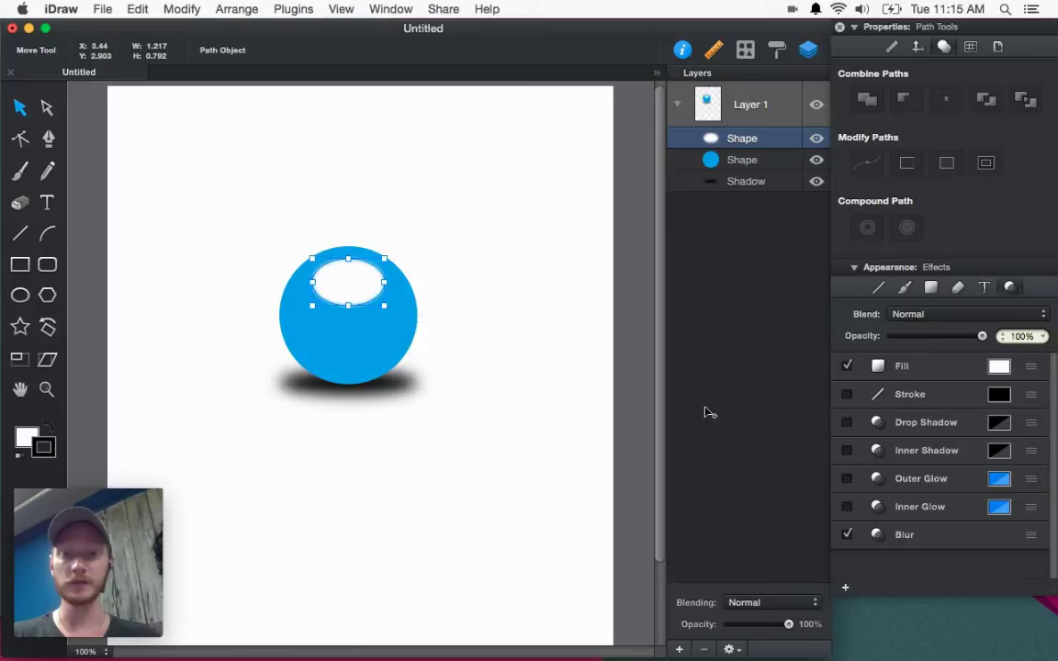
Step: Set the white highlight ellipse's blur radius to 13 pt
left_click(877, 542)
left_click_drag(895, 562, 923, 562)
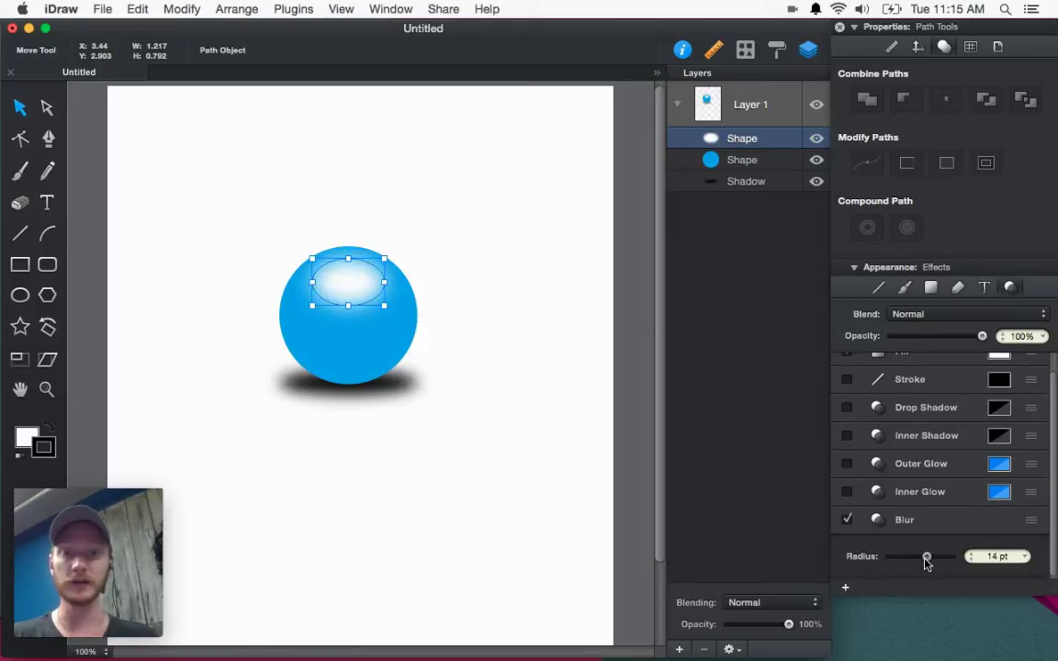
left_click(530, 487)
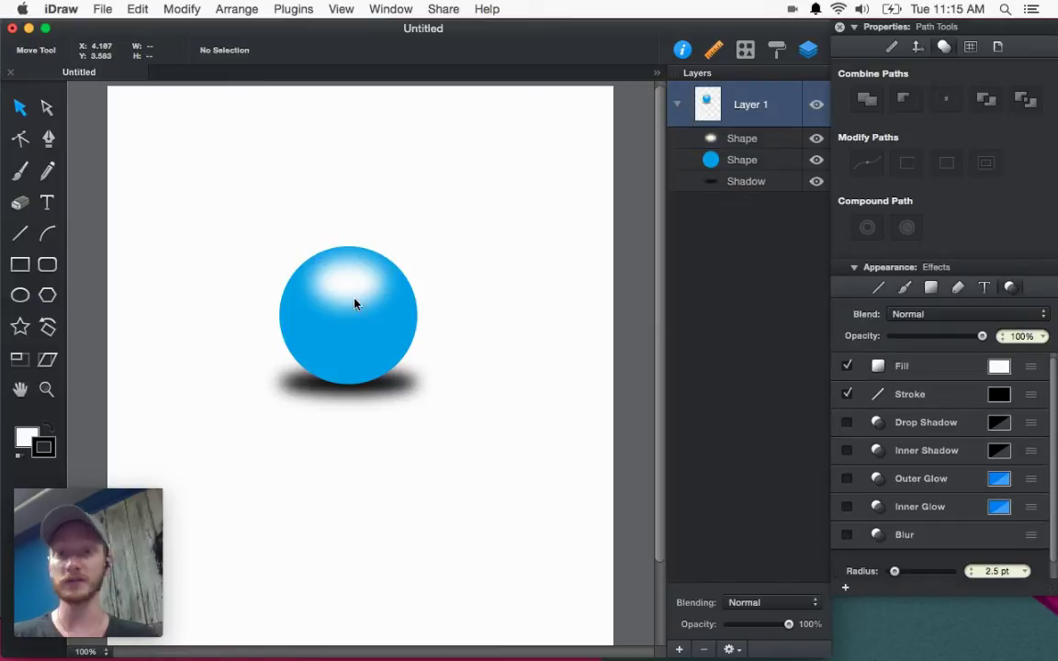
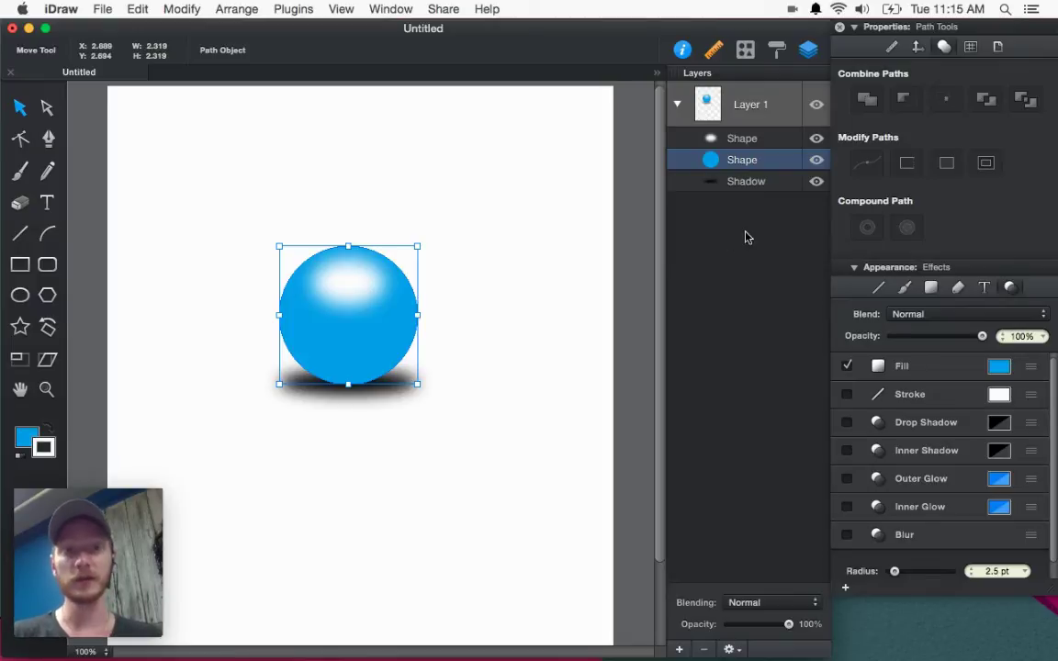
left_click(777, 140)
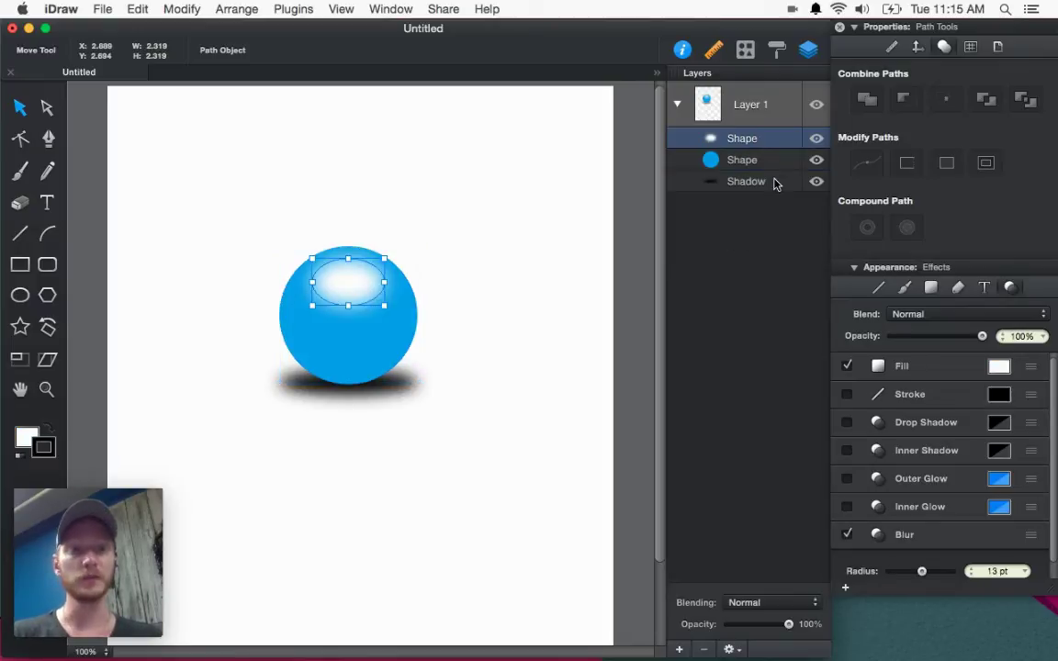
left_click(776, 161)
left_click(774, 140)
Step: Try to duplicate the blue circle, deleting the offset copy and undoing the duplication of the whole layer
left_click(772, 162)
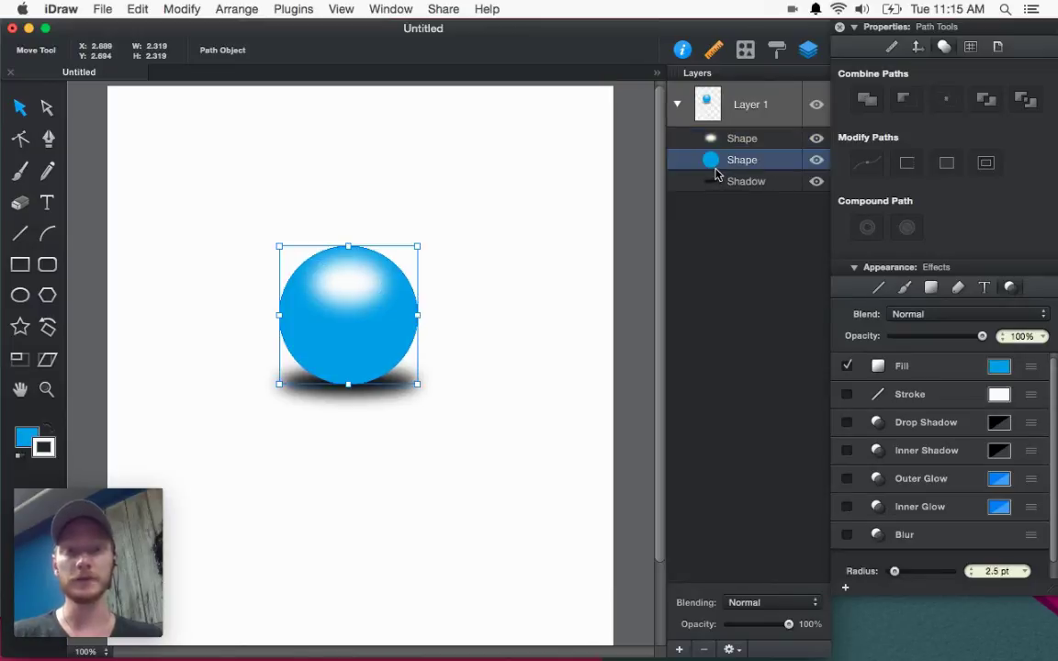
key("super+d")
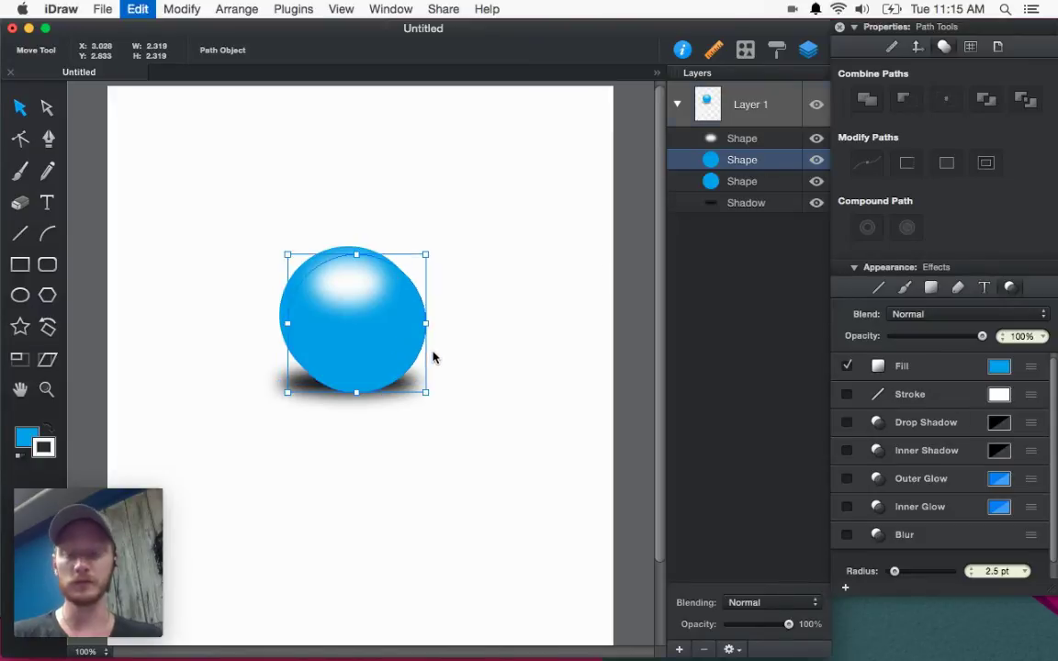
key("Delete")
left_click(744, 162)
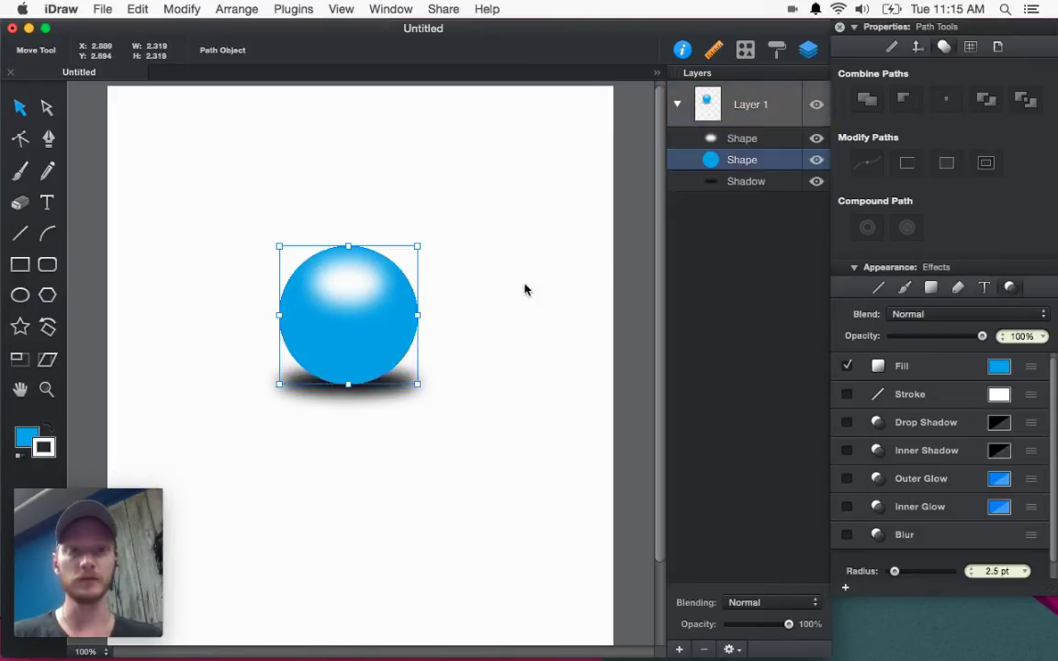
key("super+d")
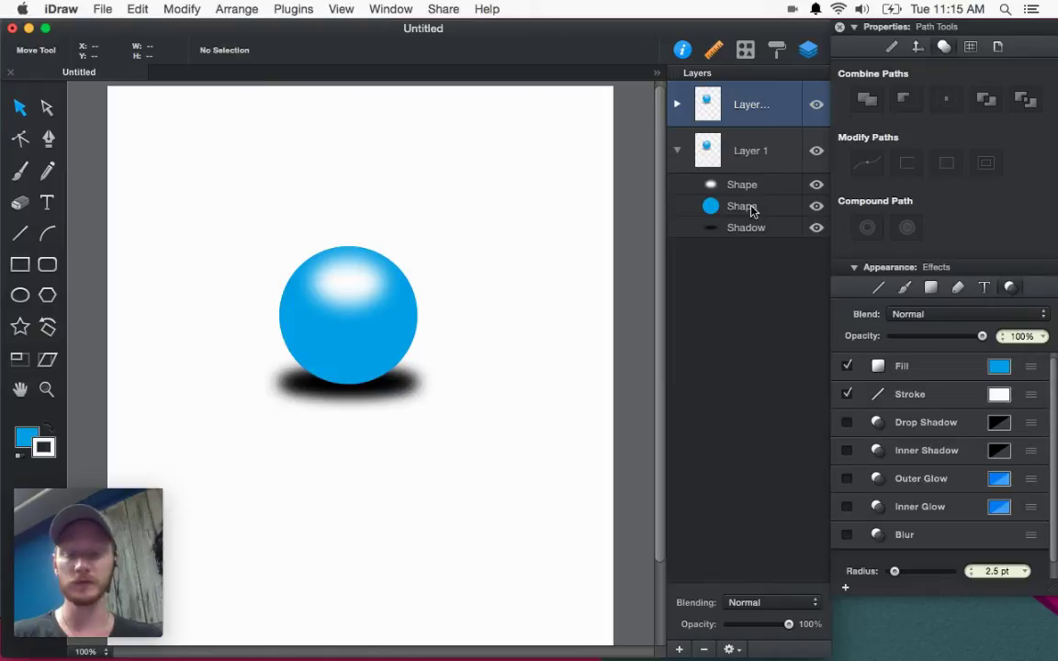
key("super+z")
Step: Copy the blue circle and paste the copy in place above the highlight
left_click(751, 163)
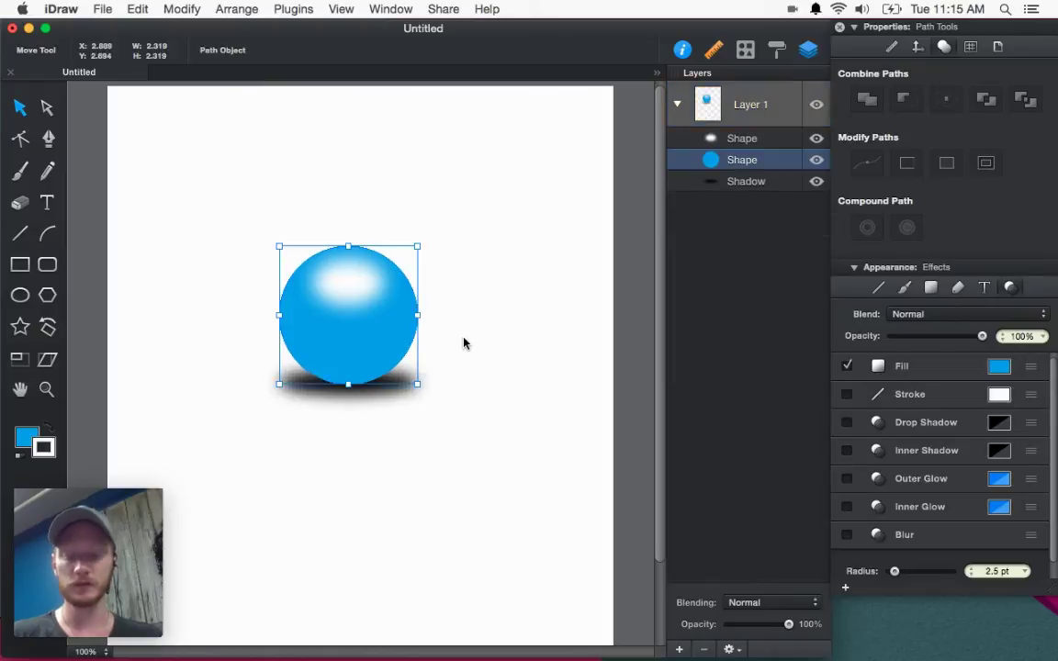
key("super+c")
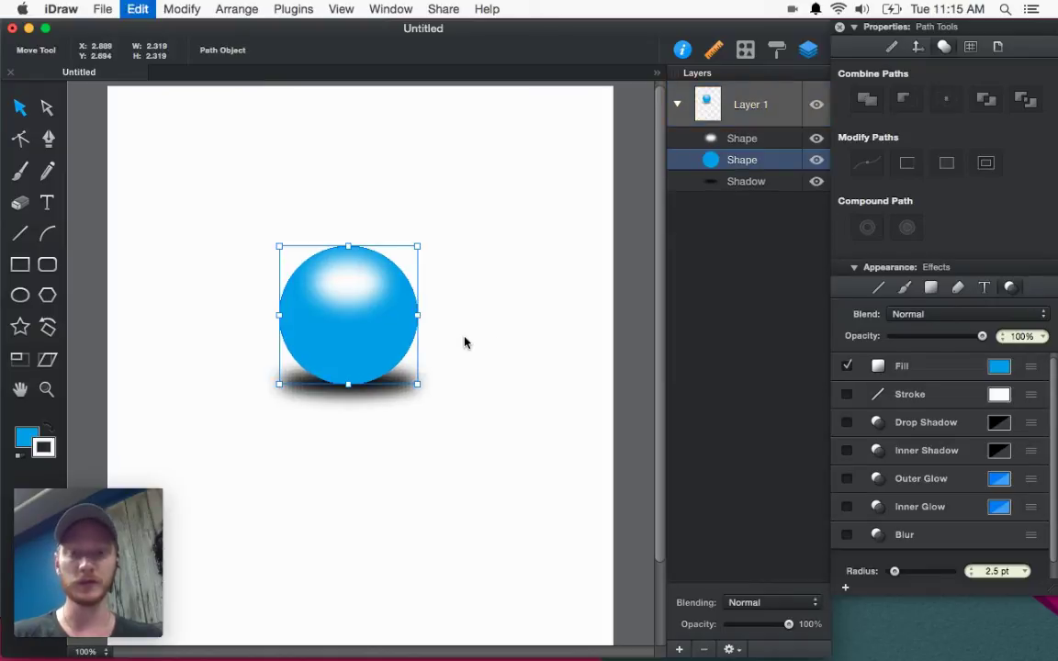
key("super+v")
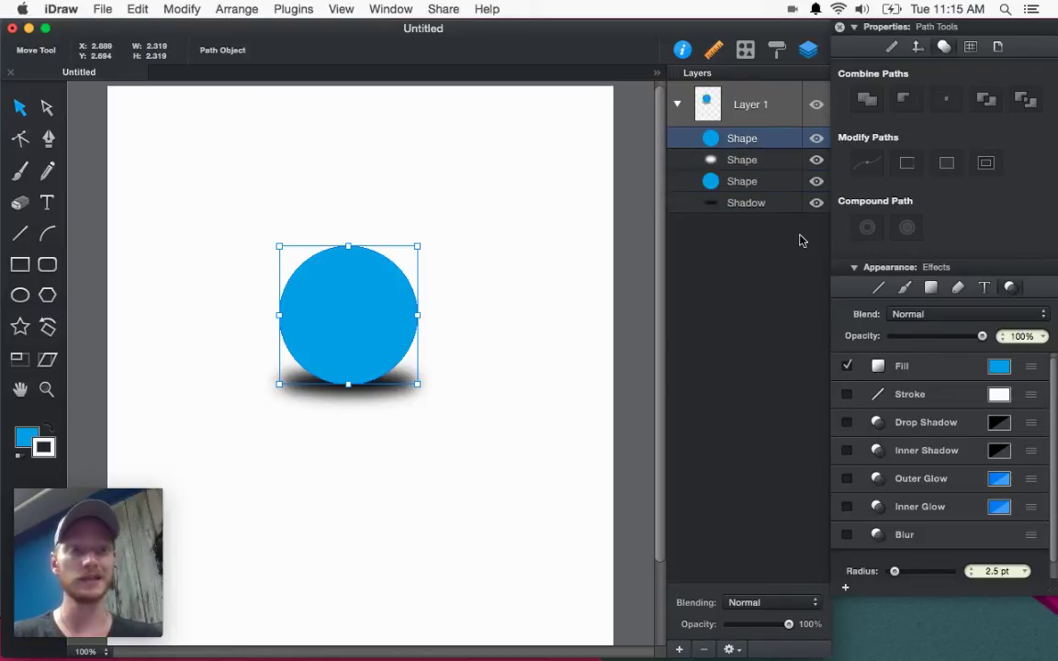
Step: Delete the highlight, the original blue circle and the Shadow beneath the pasted copy, and undo the deletion
left_click(769, 160)
left_click(769, 203, "shift")
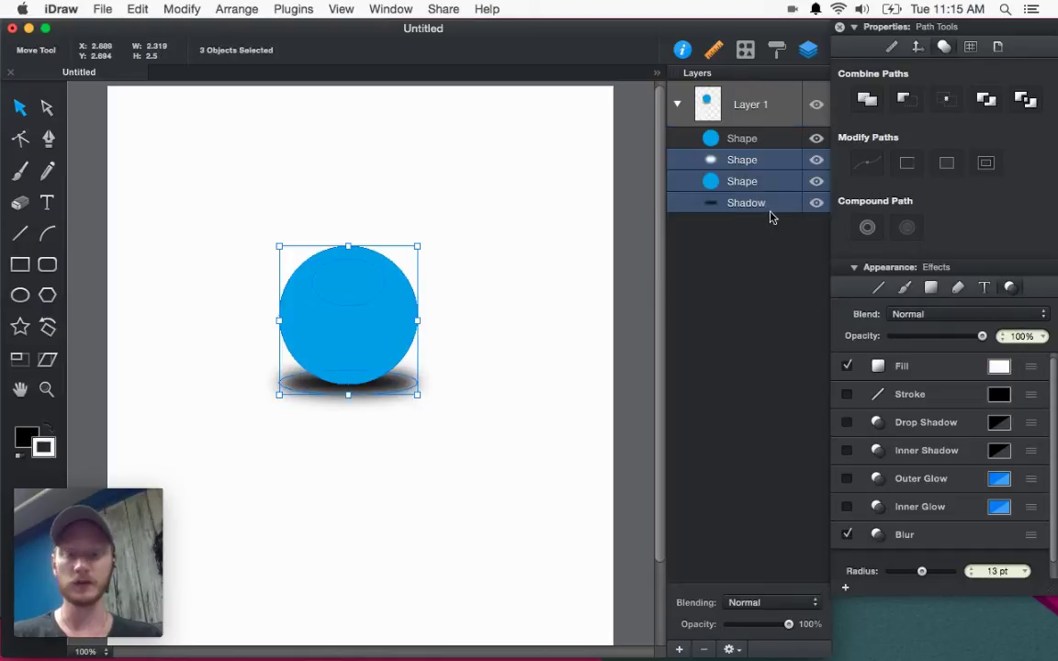
key("BackSpace")
left_click(767, 145)
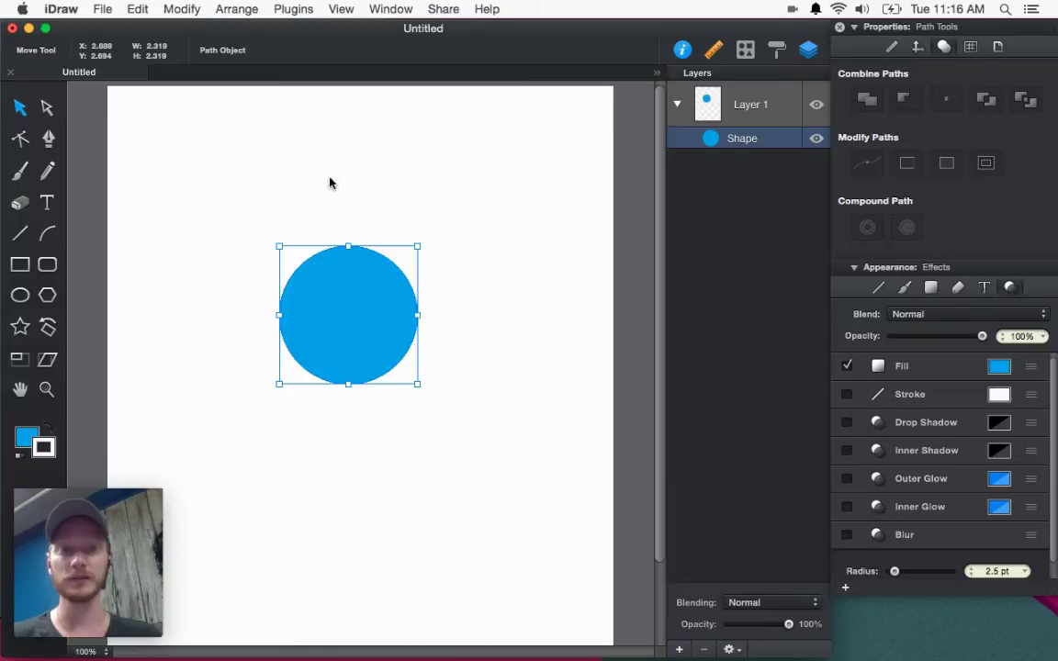
left_click(505, 267)
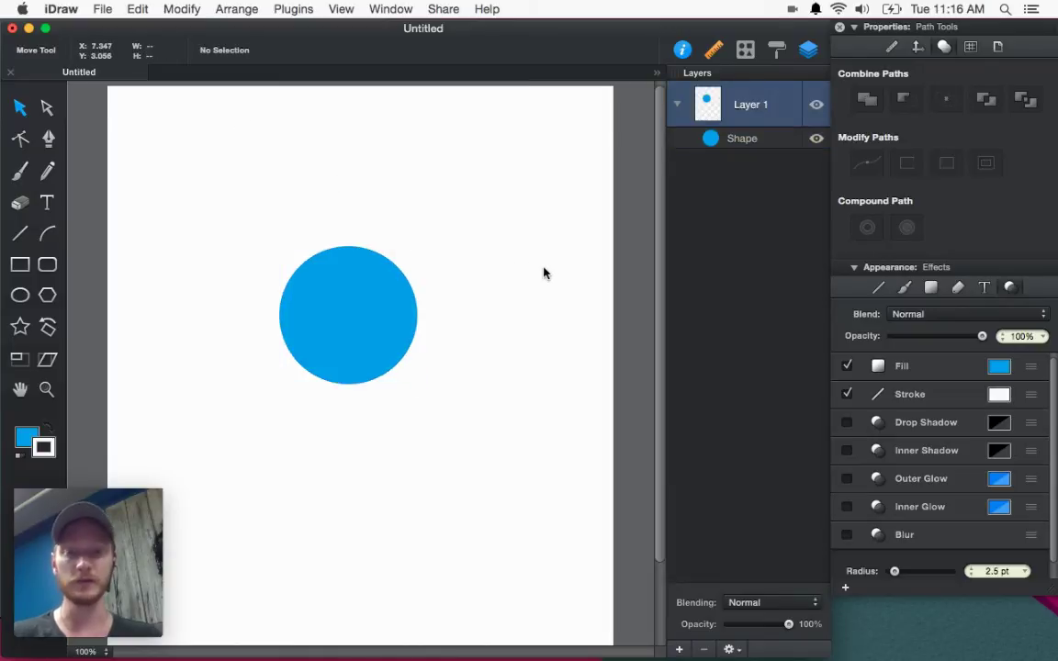
key("super+v")
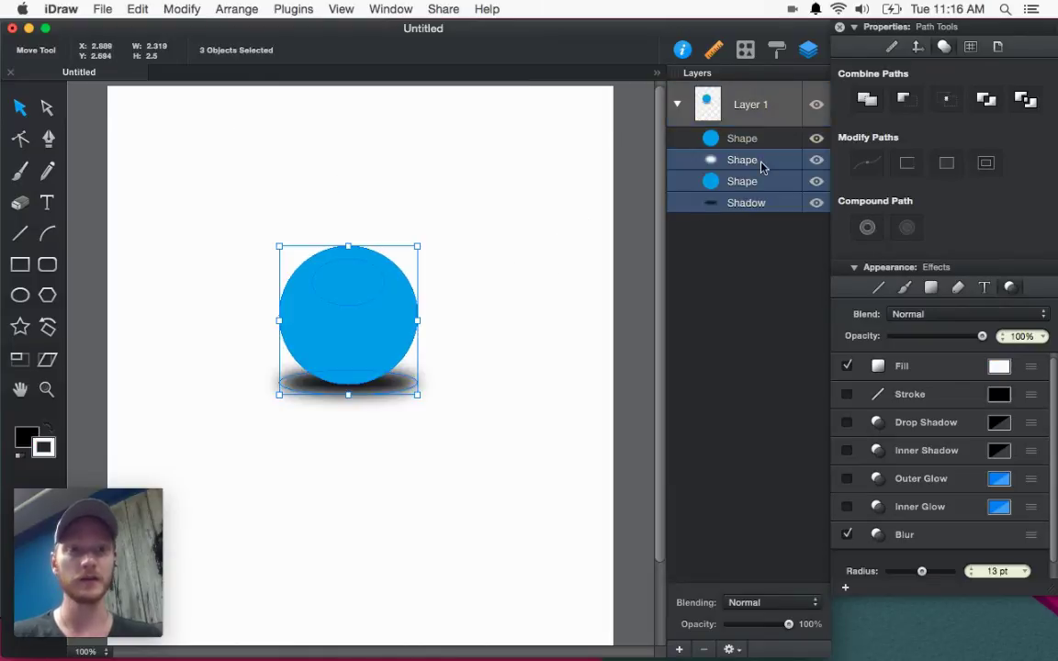
Step: Cut the white highlight ellipse and the original blue circle, keeping the pasted blue circle and the Shadow
left_click(760, 165)
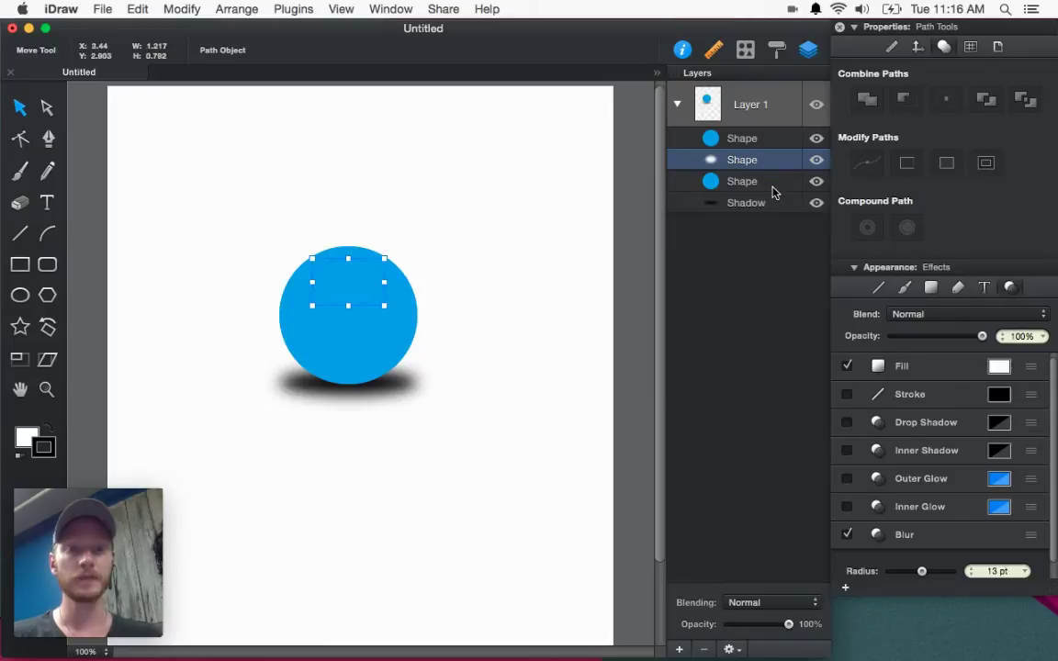
left_click(772, 183, "shift")
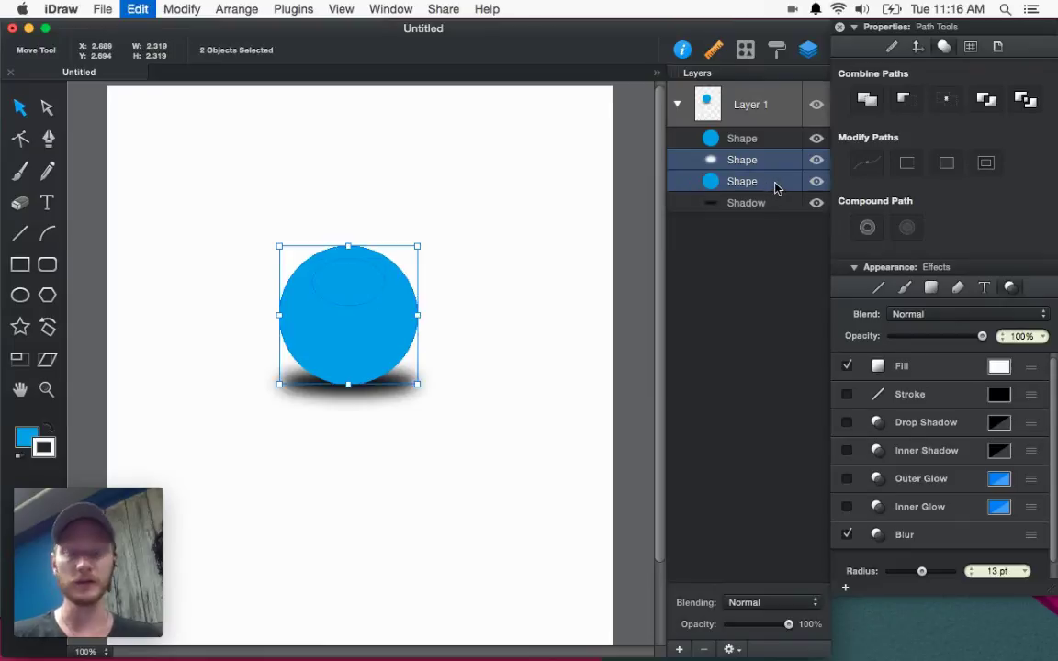
key("Delete")
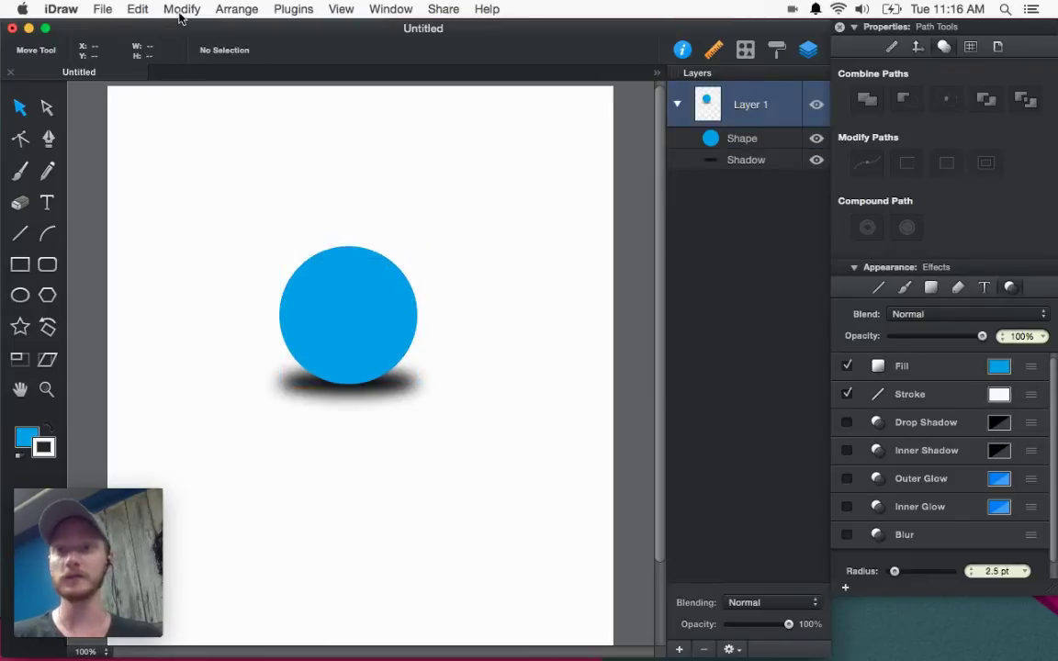
Step: Paste the cut highlight and blue circle inside the remaining blue circle so it clips them
left_click(780, 139)
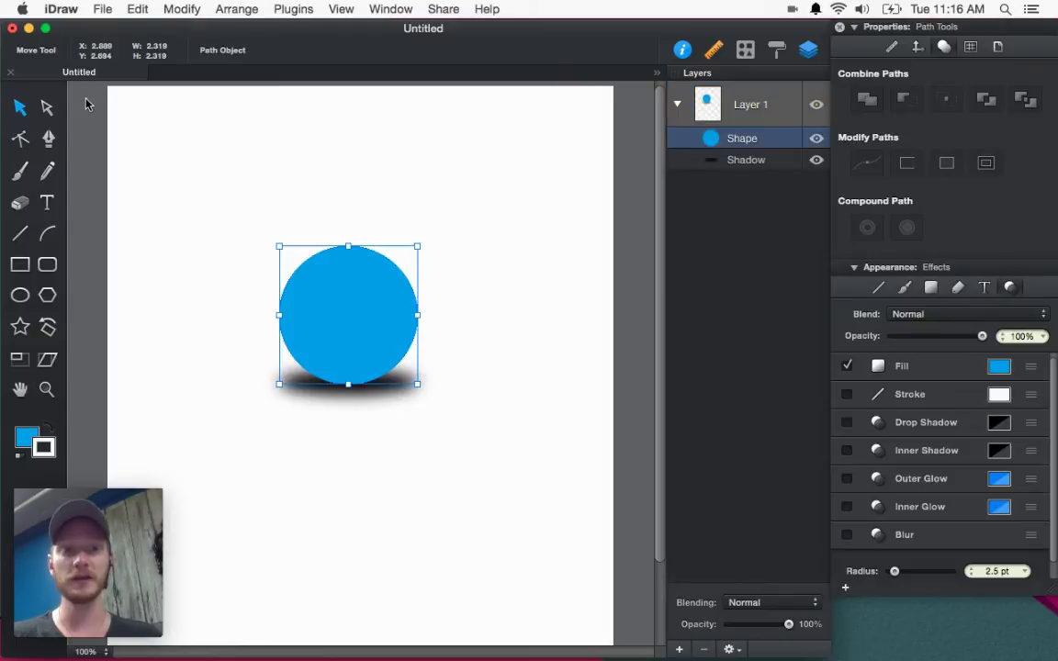
left_click(183, 11)
mouse_move(138, 9)
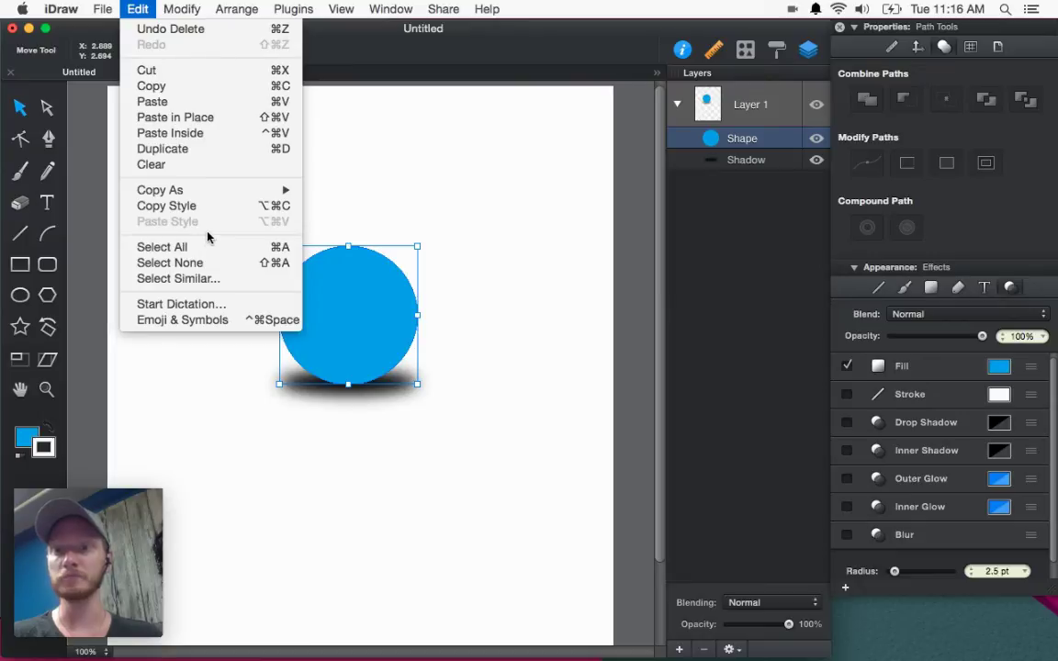
left_click(213, 133)
left_click(470, 184)
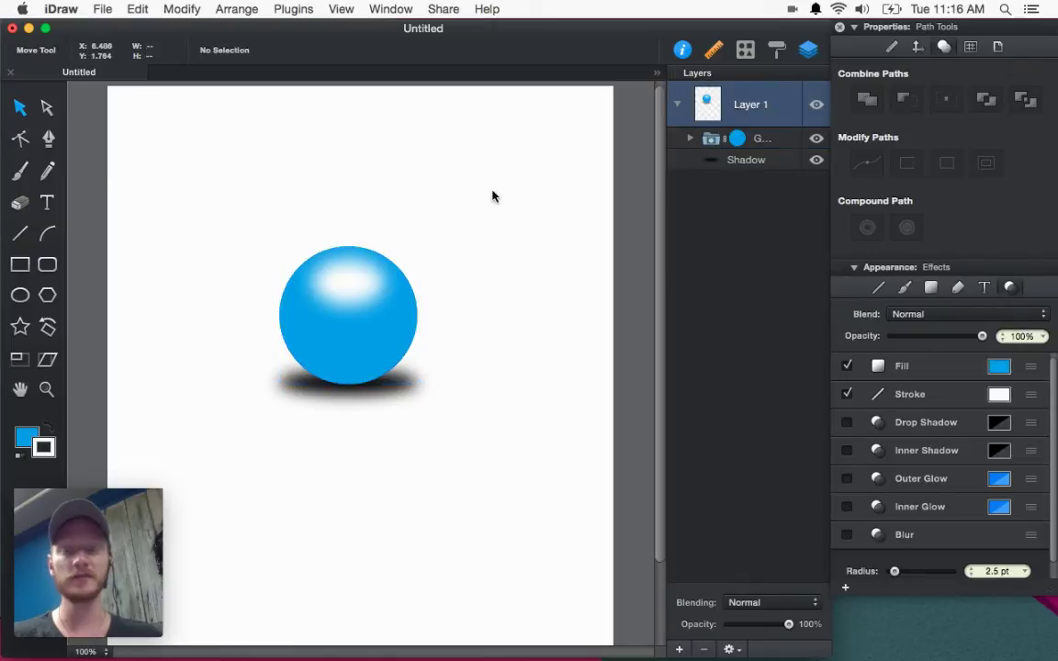
Step: Expand the clipped group and turn off the fill of its clipping circle
left_click(690, 138)
left_click(762, 161)
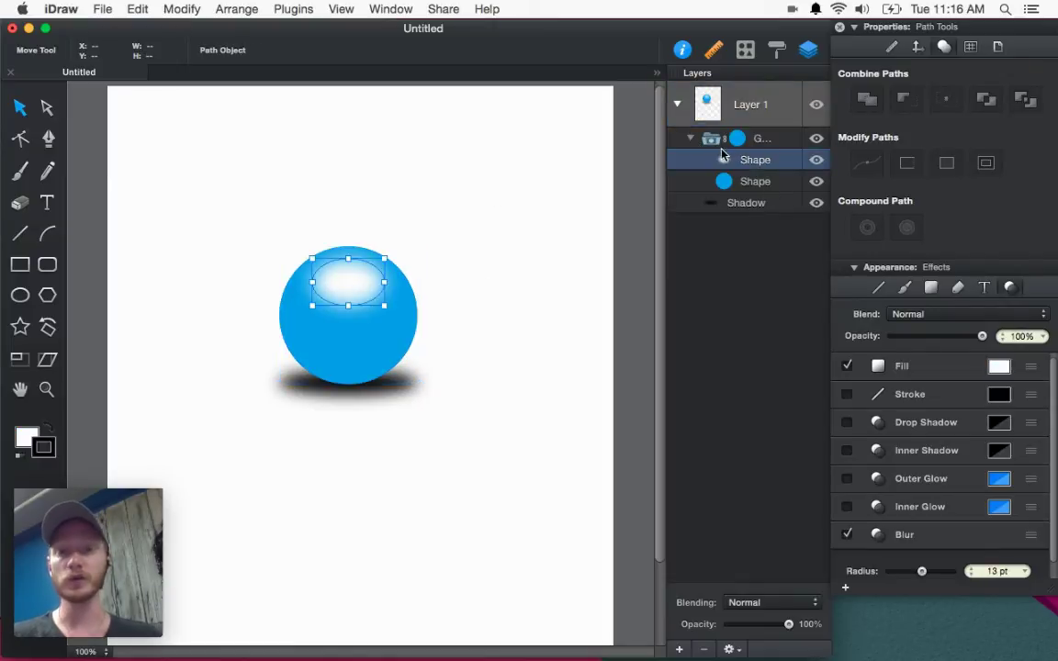
left_click(748, 144)
left_click(846, 365)
Step: Enlarge the white highlight ellipse inside the clipped group to about 2.67 by 1.74 in, extending past the ball's edge
left_click(758, 161)
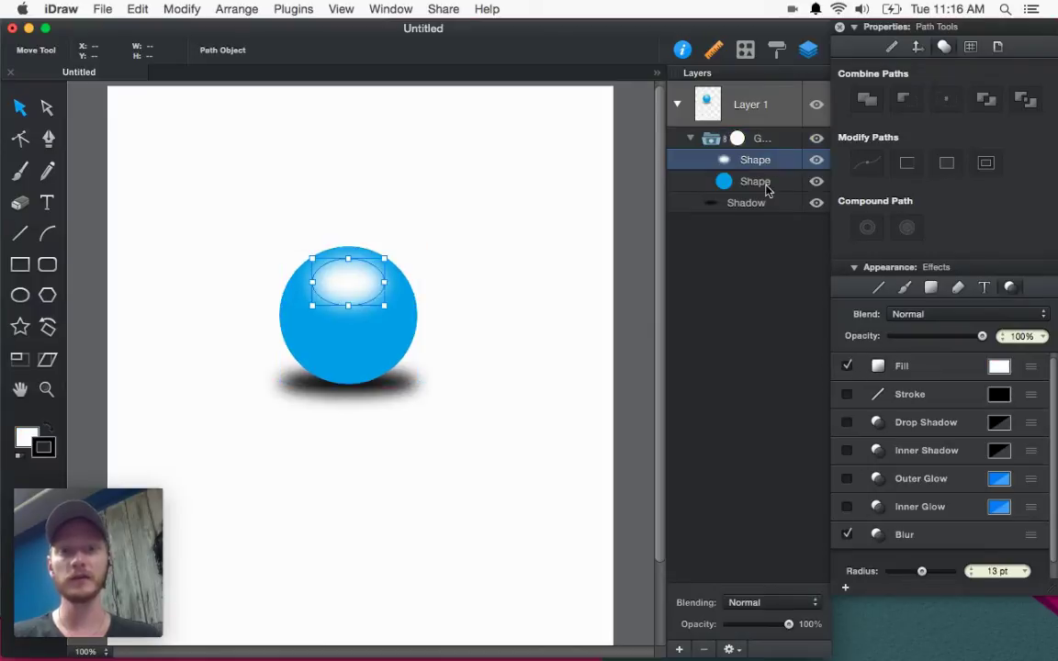
left_click_drag(385, 306, 425, 355)
left_click(492, 316)
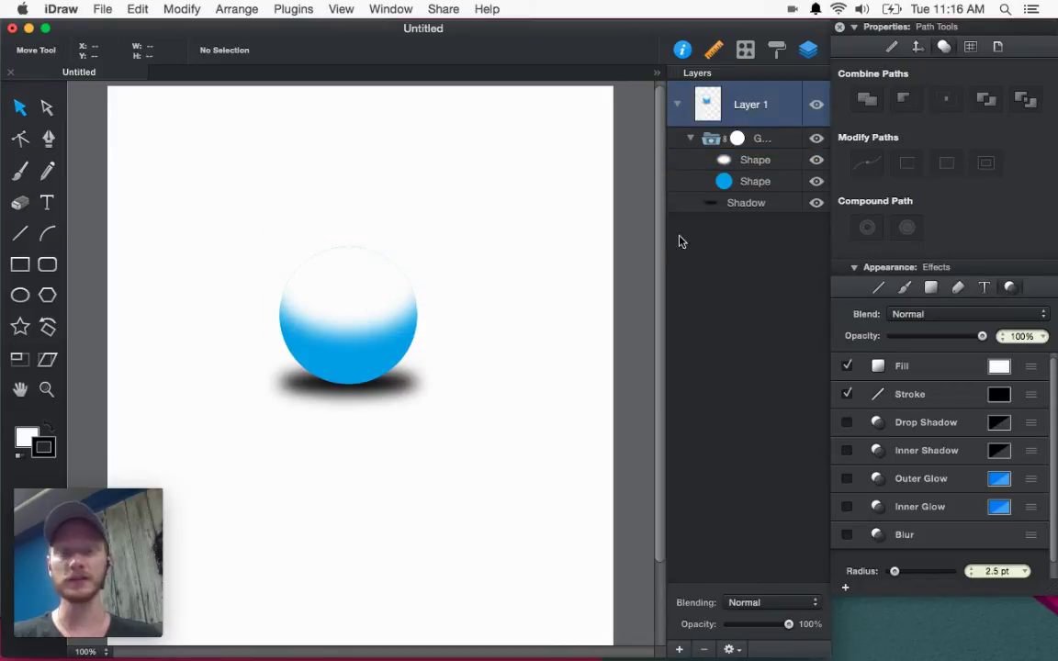
left_click(20, 265)
left_click_drag(244, 193, 479, 467)
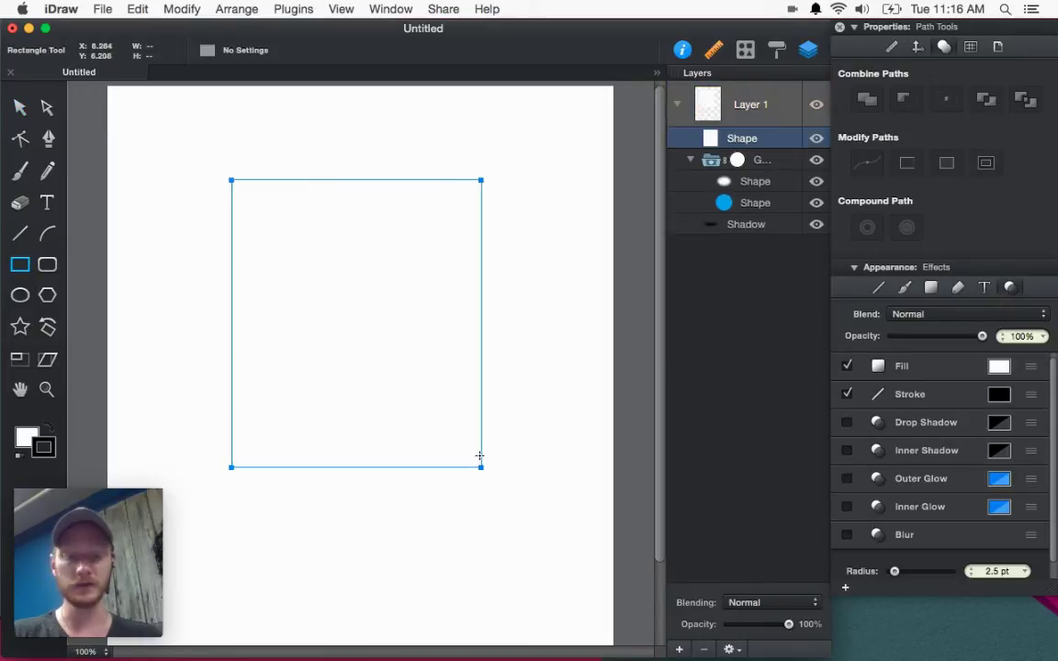
key("super+z")
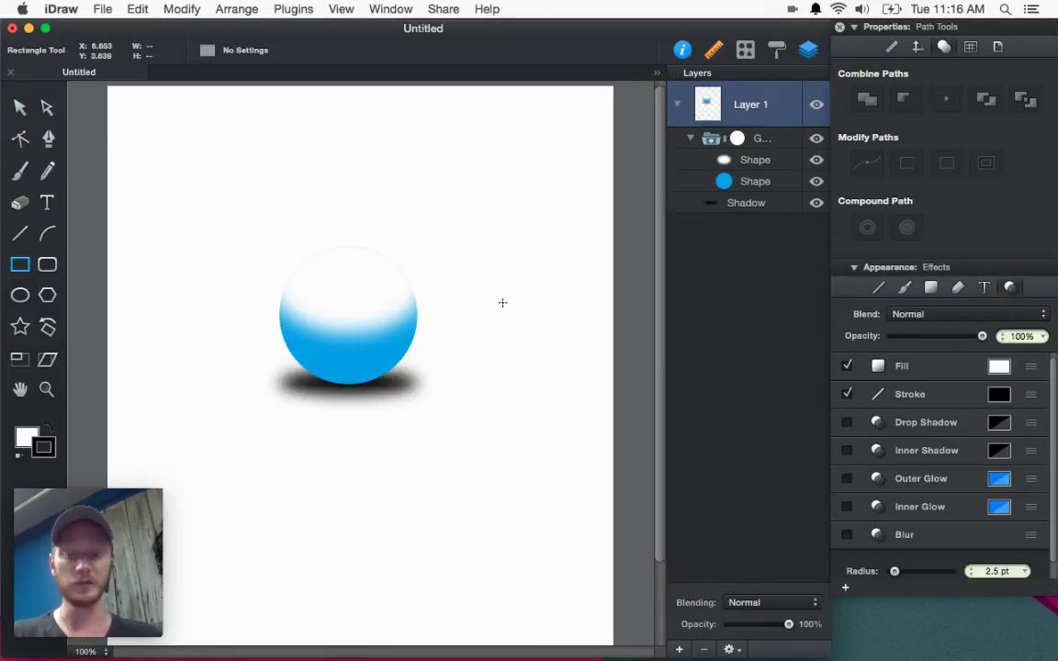
key("v")
Step: Set the canvas background to a medium-dark blue from the Color Palette
left_click(998, 47)
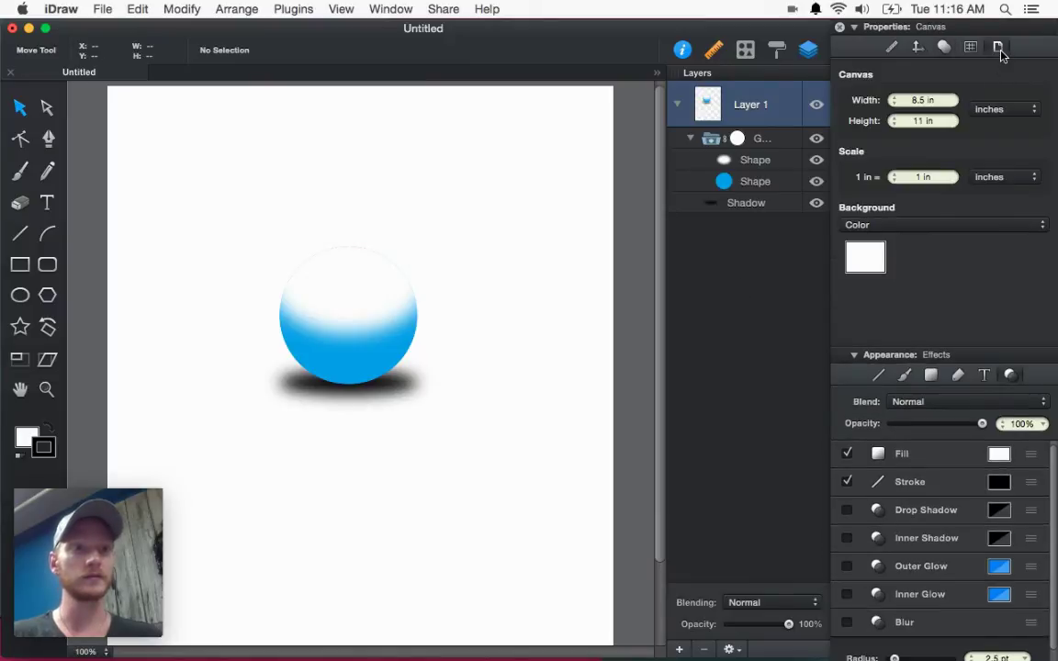
left_click(865, 257)
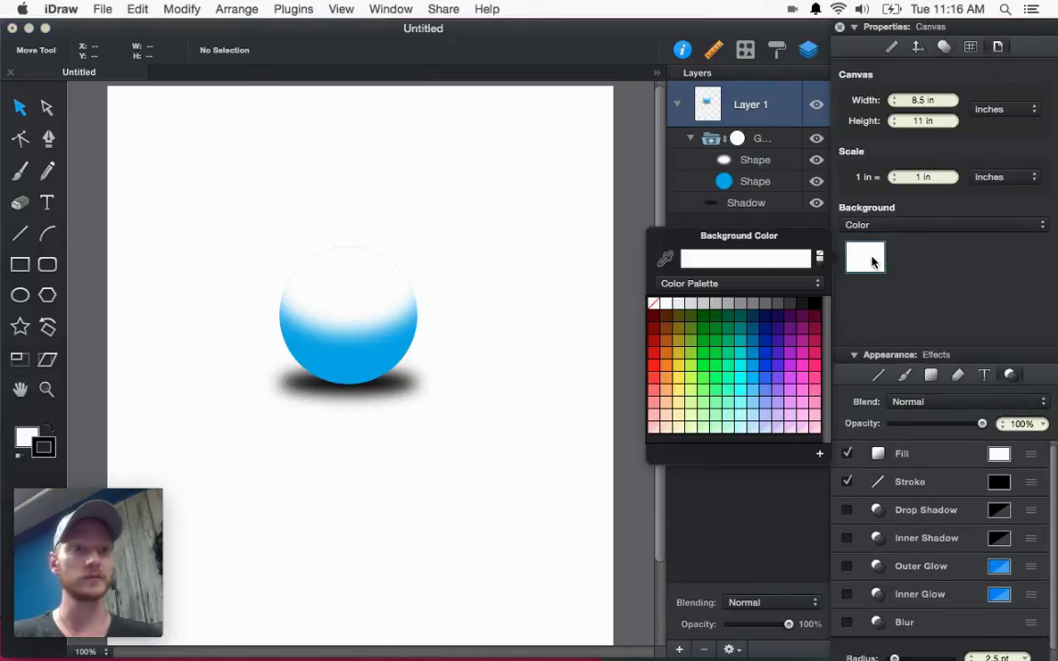
left_click(751, 342)
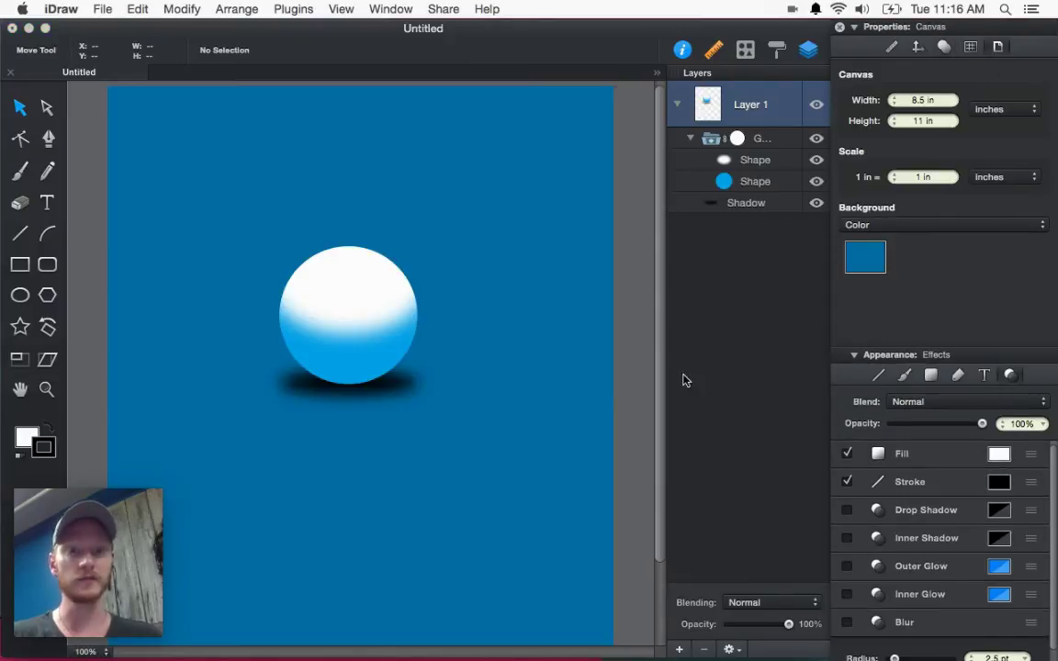
Step: Scale the white highlight ellipse down so it sits entirely within the upper part of the ball
left_click(740, 163)
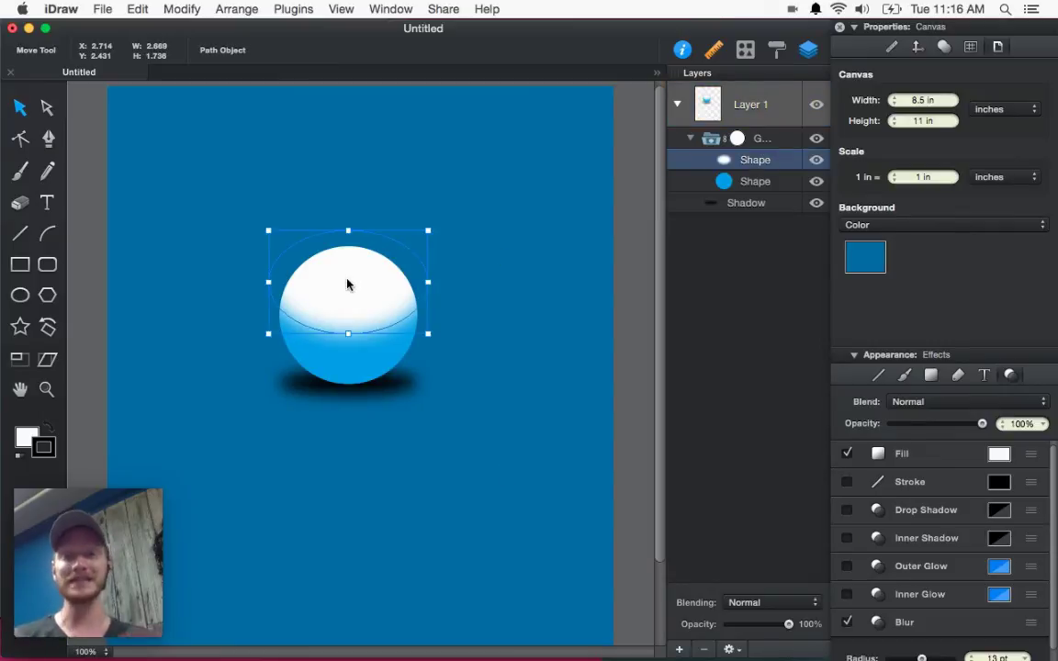
left_click(485, 583)
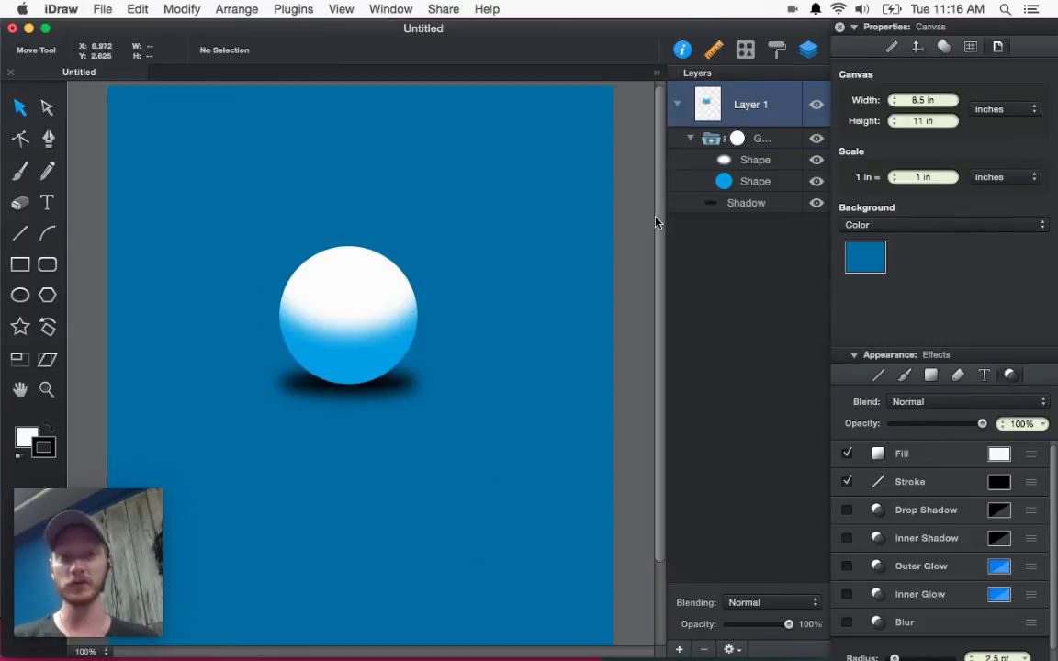
left_click(769, 144)
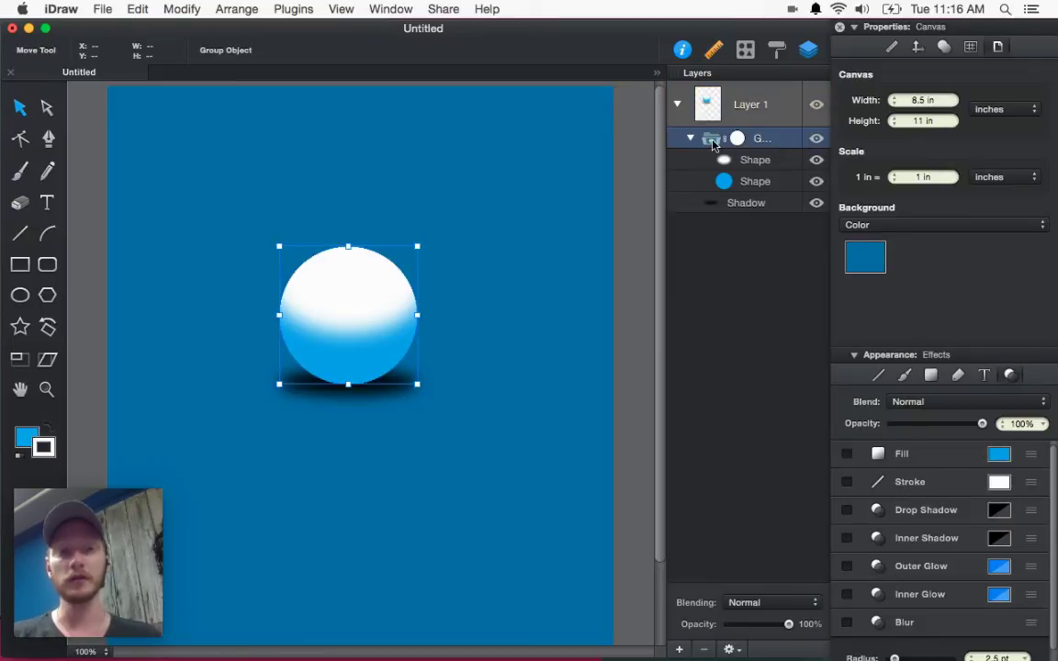
left_click(748, 162)
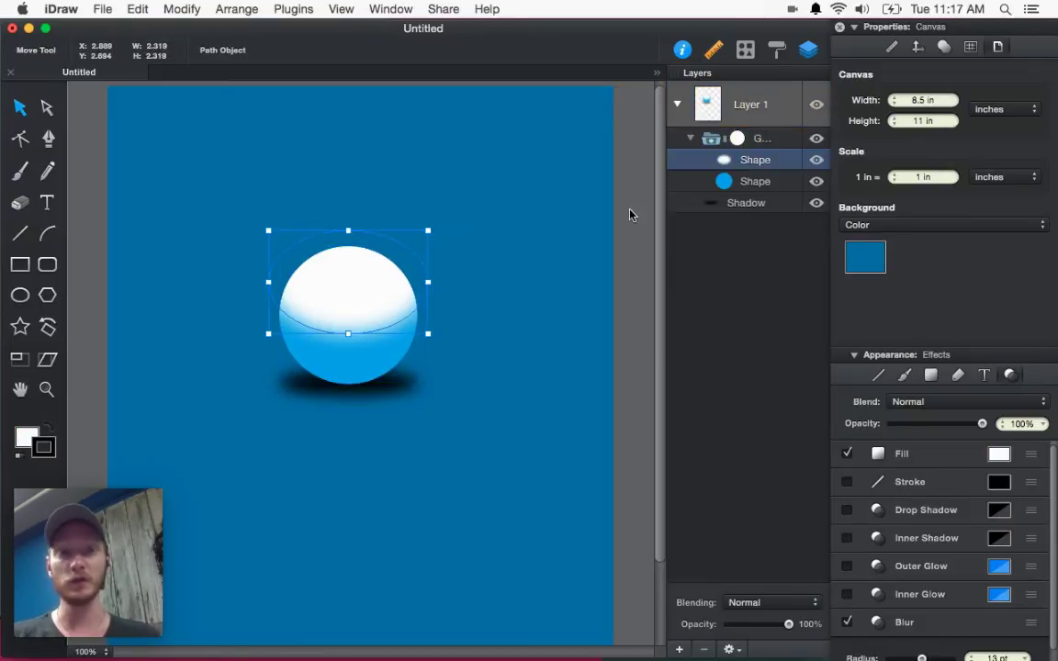
left_click_drag(429, 231, 411, 249)
left_click(503, 234)
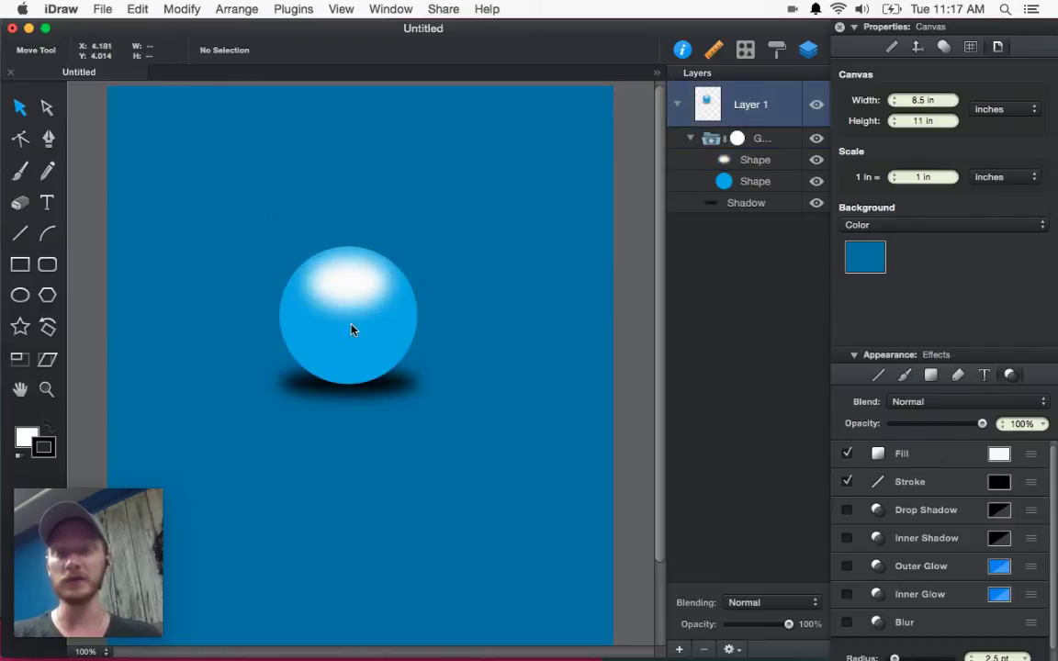
Step: Draw an ellipse about 1.63 by 0.68 in on the ball's lower half, filled black with no stroke
key("e")
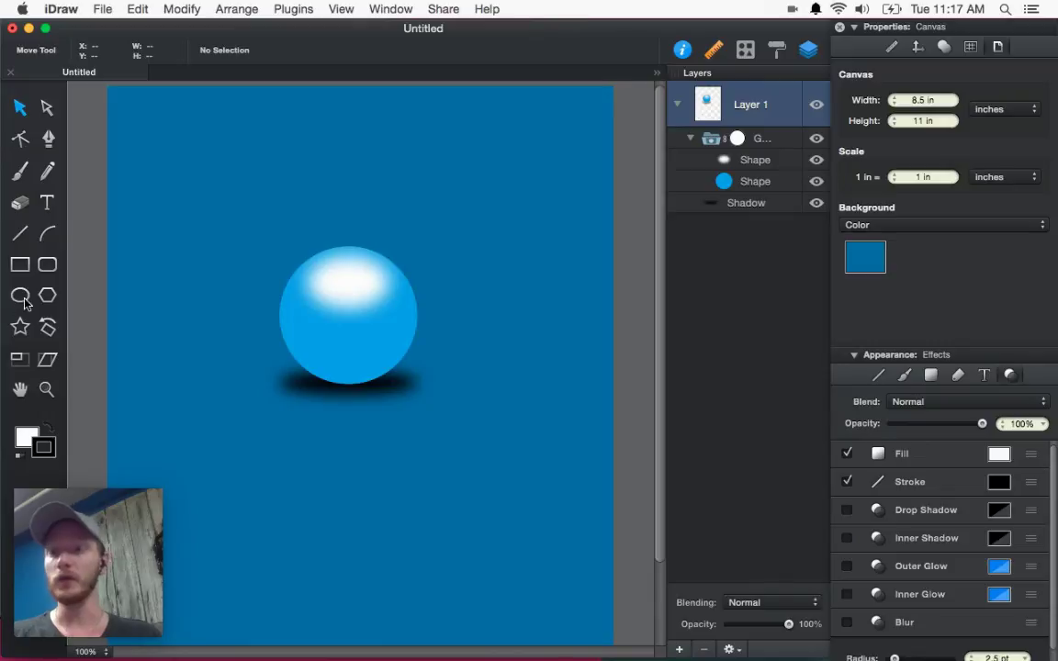
left_click_drag(301, 320, 397, 360)
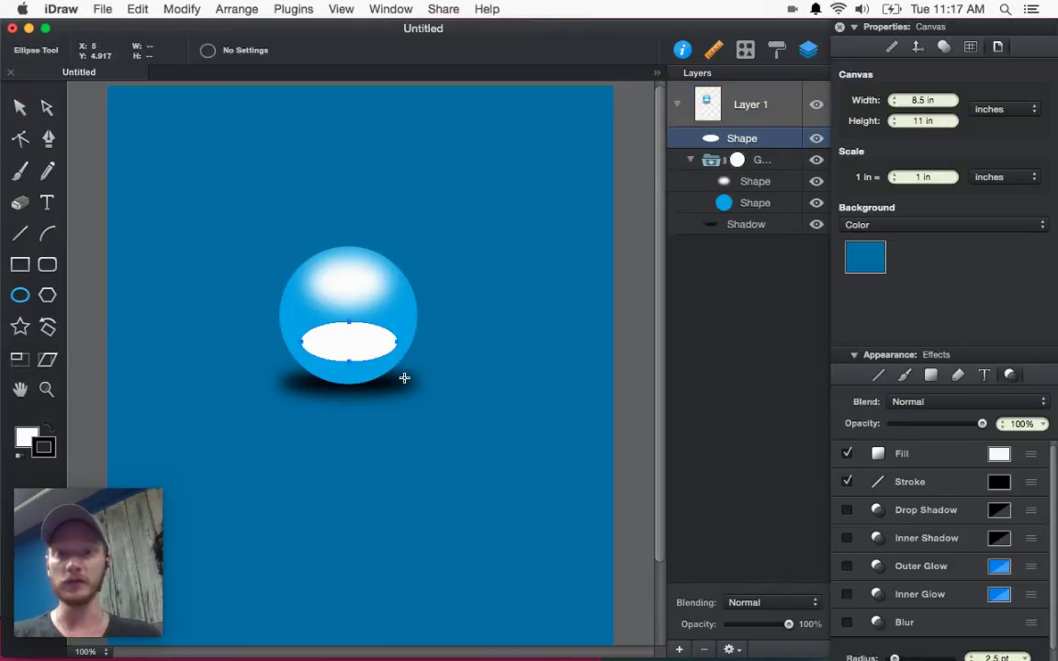
left_click(26, 435)
left_click(220, 467)
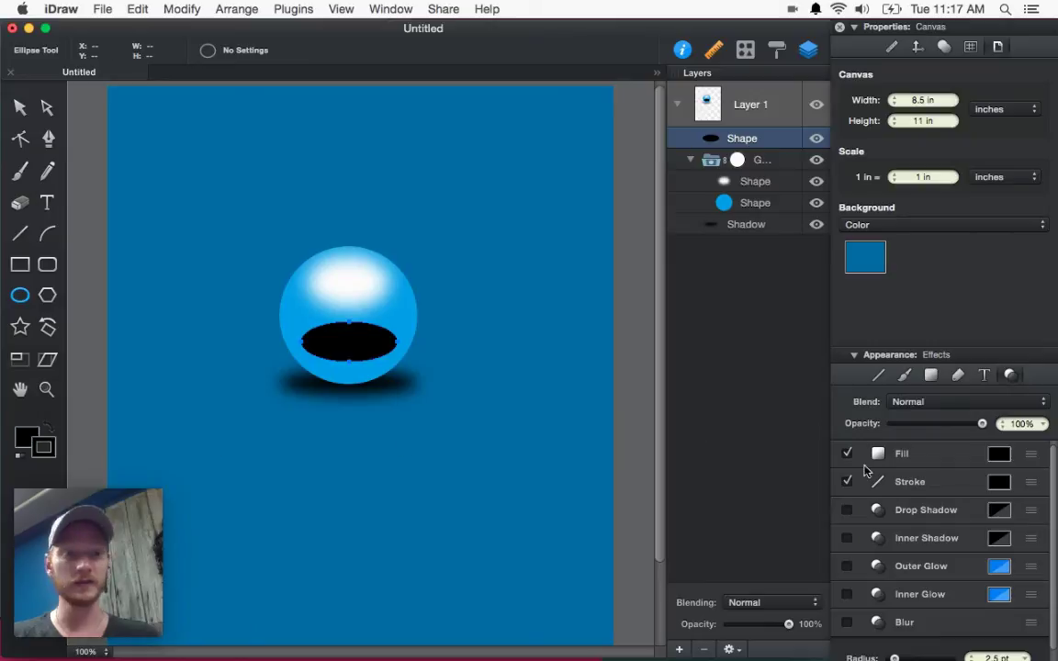
left_click(847, 482)
Step: Bend the black ellipse into a crescent by moving its upper anchor point downward
left_click(943, 46)
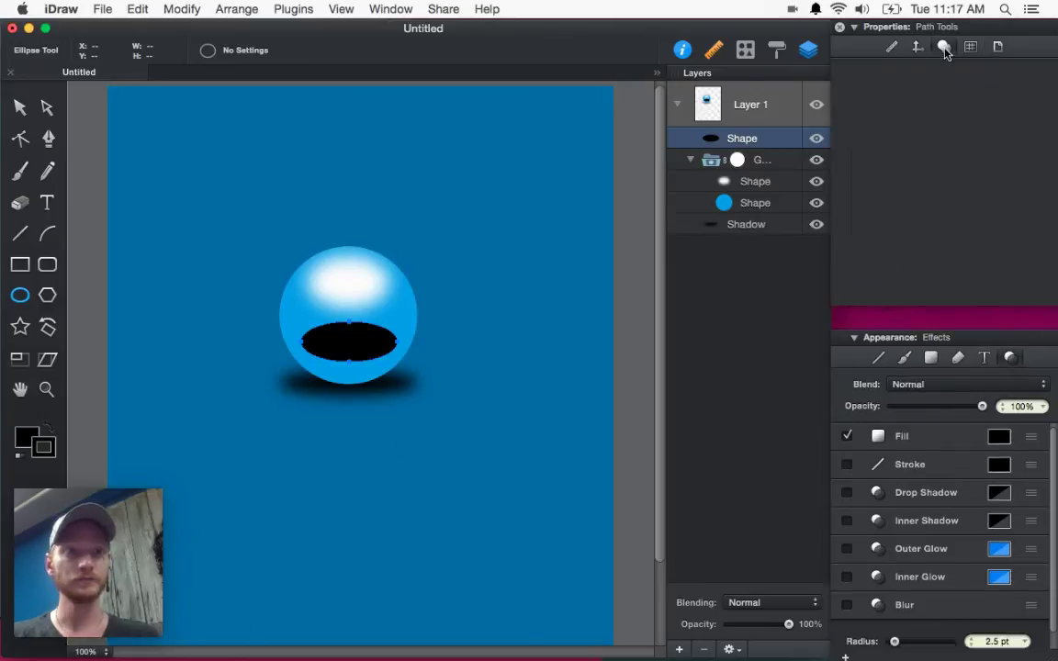
key("v")
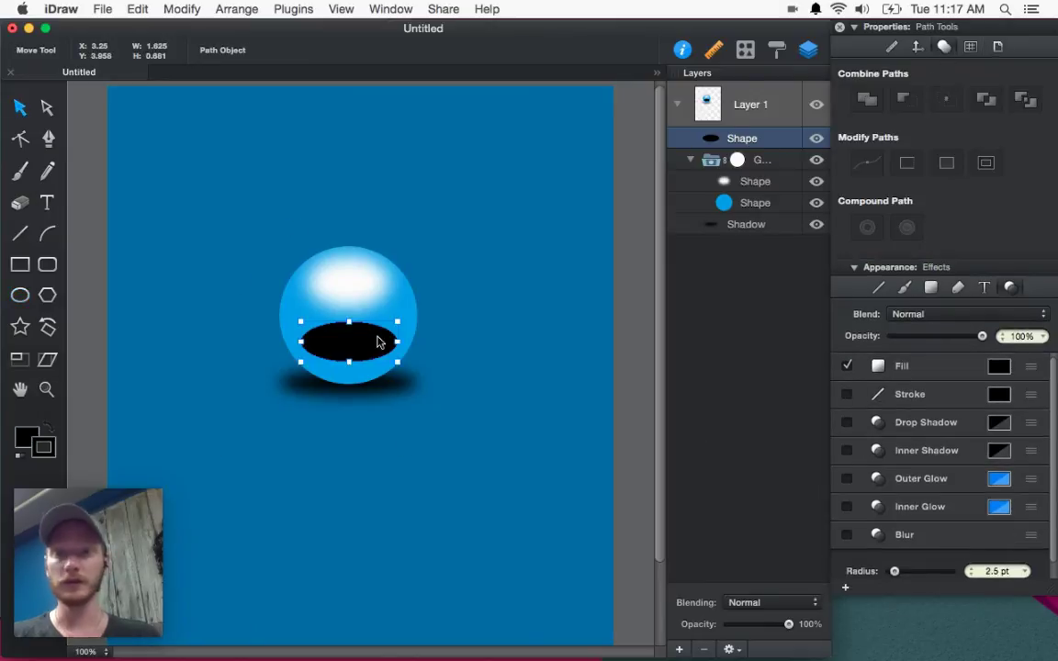
key("a")
left_click_drag(349, 322, 350, 371)
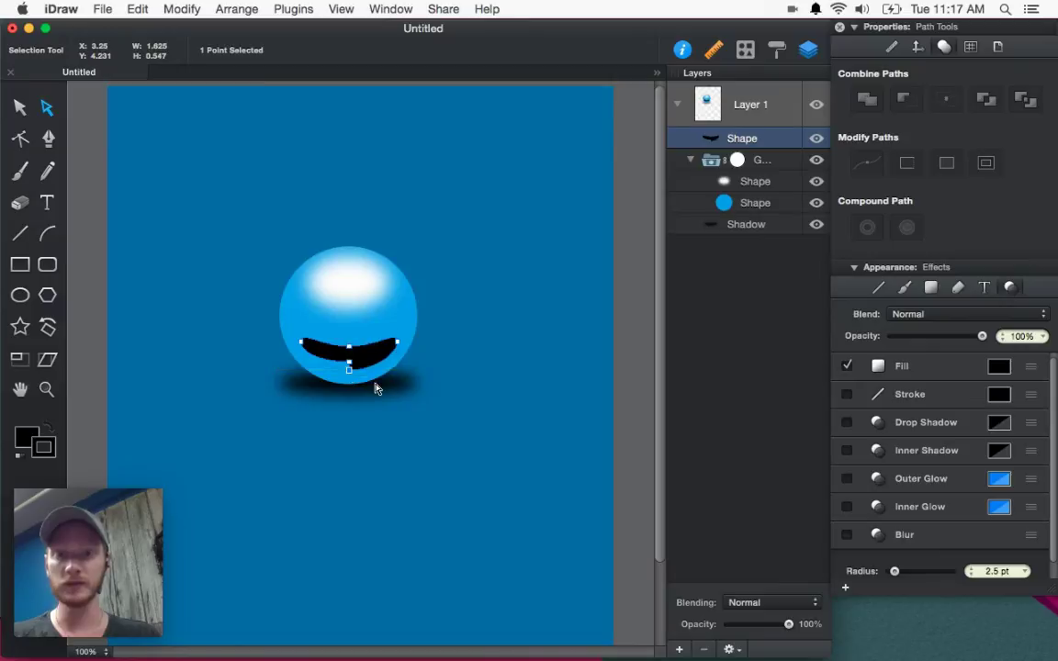
Step: Move the whole black crescent slightly down so it sits close to the ball's lower edge
key("v")
left_click(401, 475)
left_click_drag(365, 371, 366, 372)
left_click(398, 437)
left_click(369, 371)
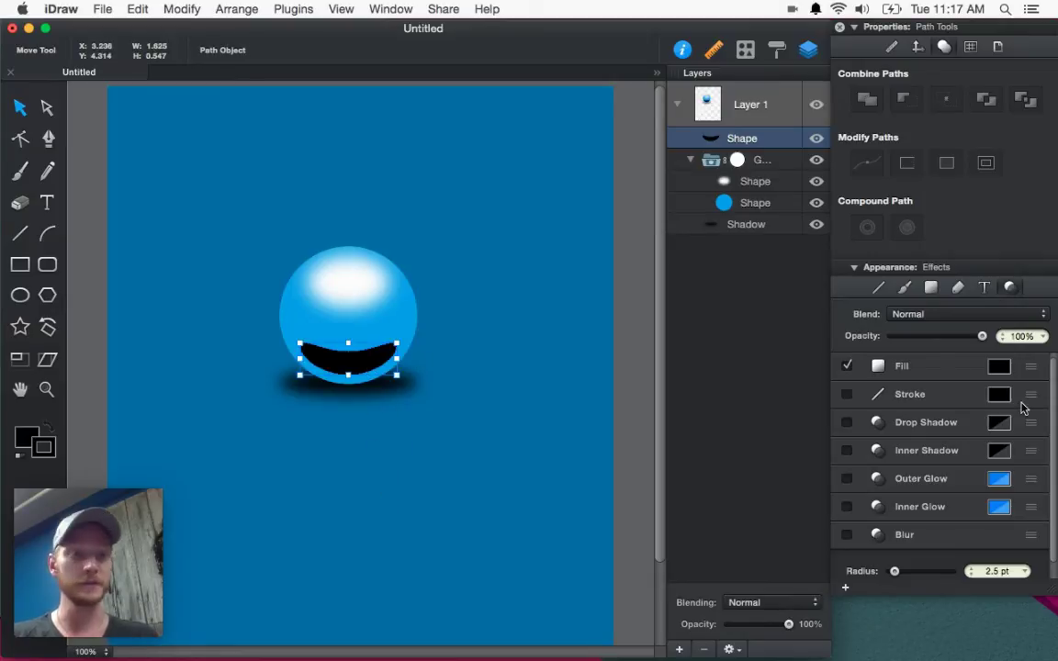
Step: Give the crescent 46% opacity, a dark navy blue fill and a blur with a 15 pt radius
left_click(935, 339)
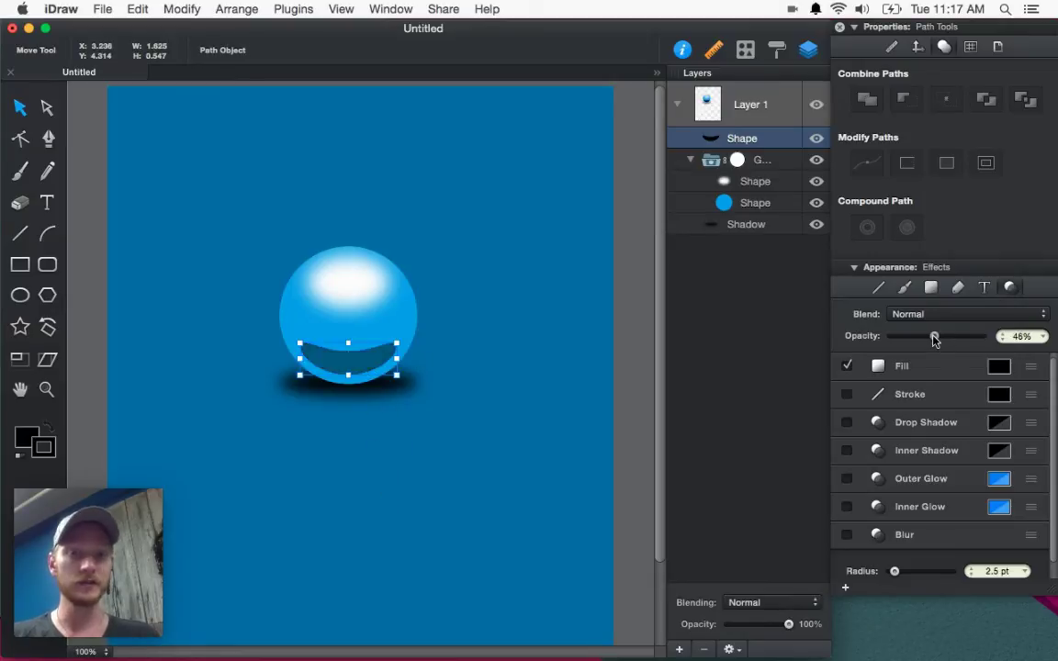
left_click(998, 366)
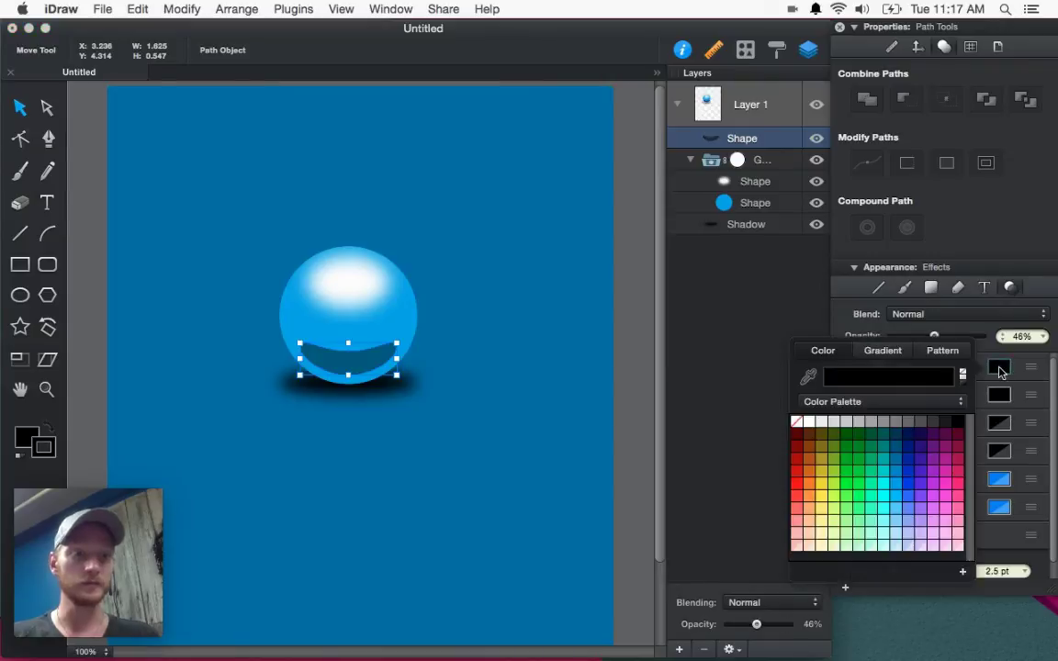
left_click(909, 437)
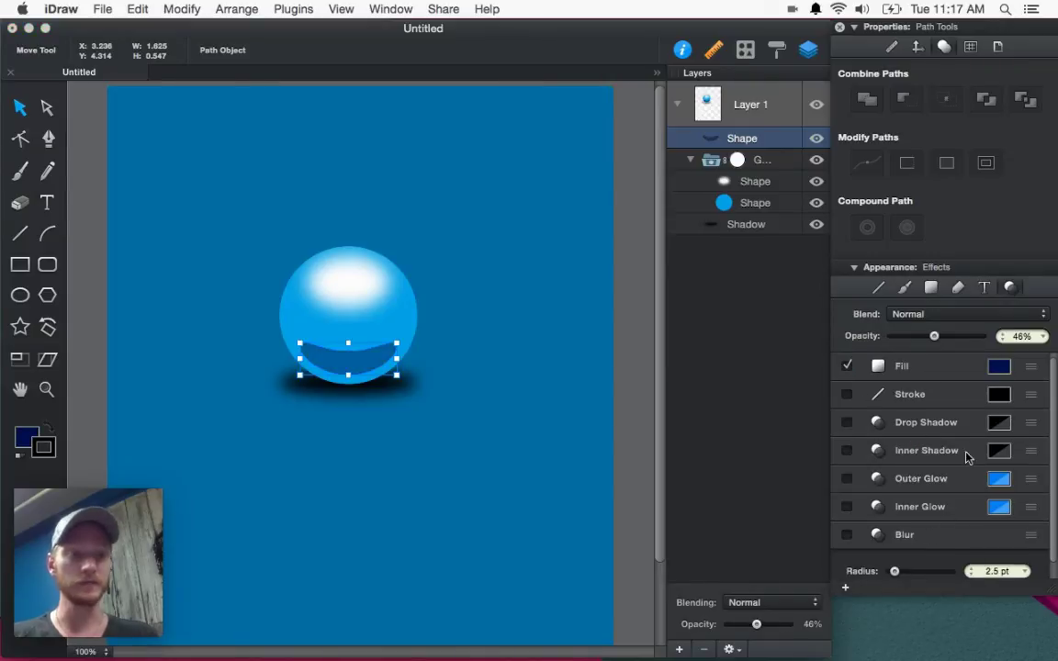
scroll(919, 539, "down", 1)
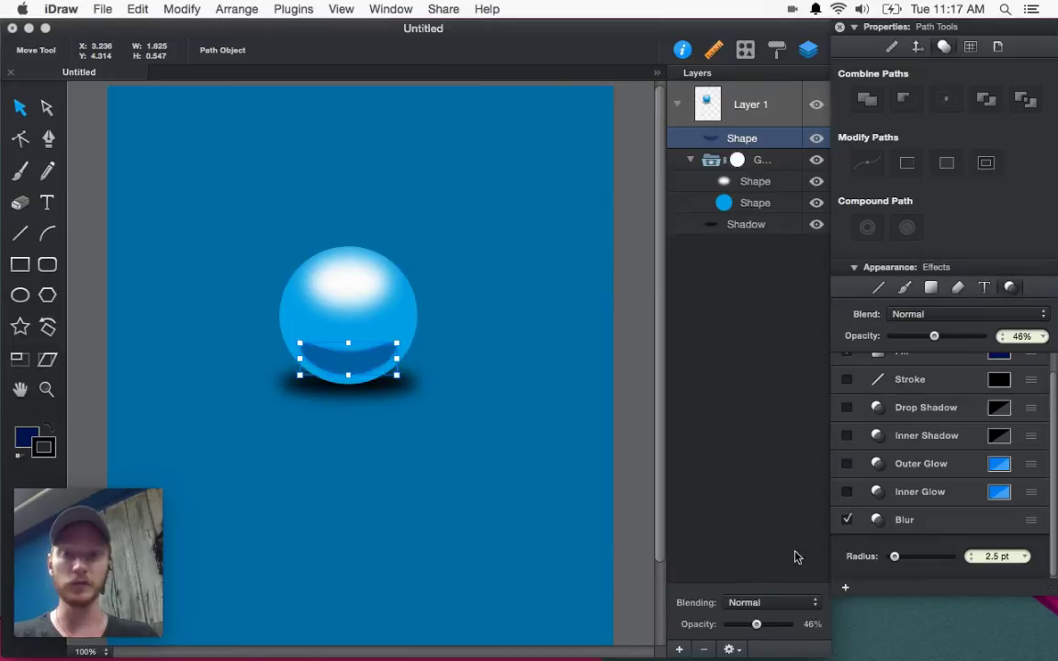
left_click_drag(893, 557, 929, 562)
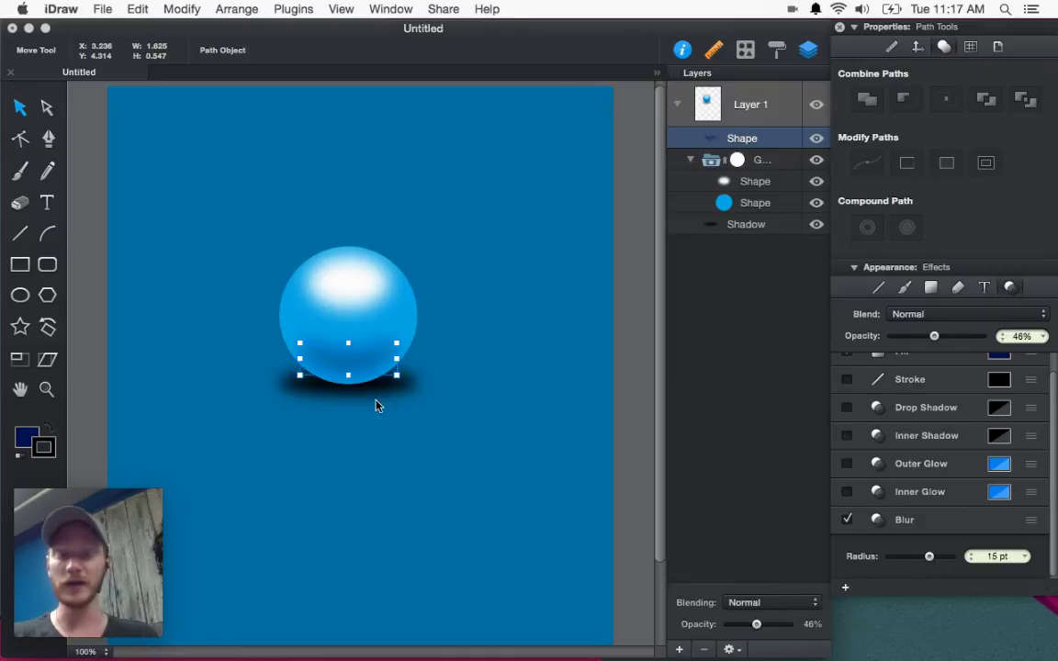
Step: Enlarge the blurred crescent and reposition it centrally in the ball's lower half
left_click_drag(397, 344, 421, 334)
left_click_drag(384, 366, 361, 361)
left_click(384, 488)
left_click(327, 477)
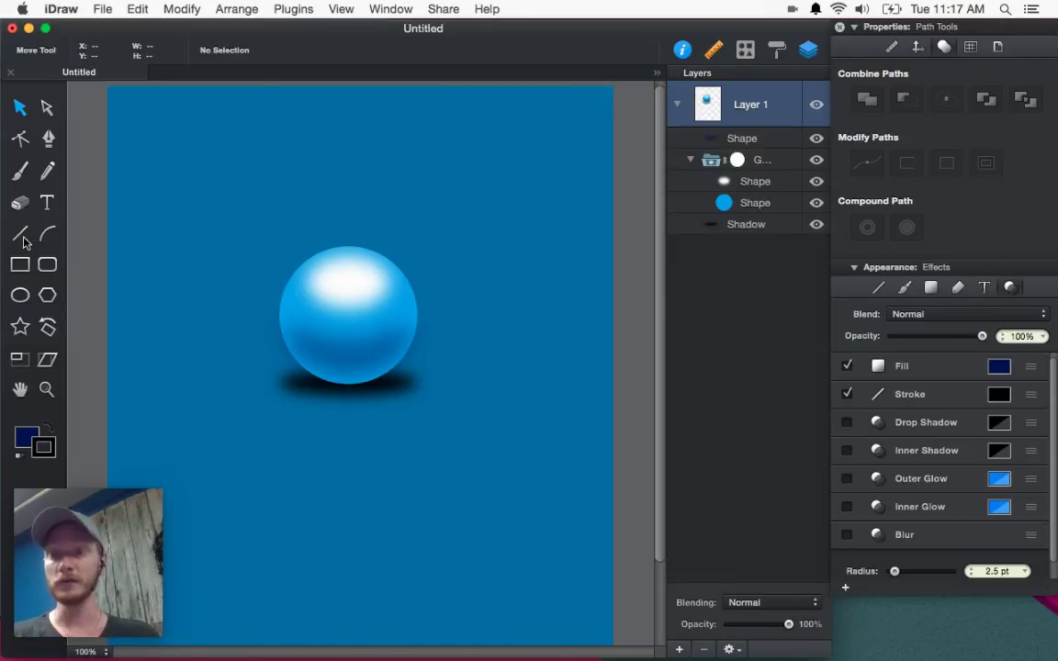
Step: Draw a circle about 0.5 in wide above the ball and fill it white
left_click(22, 297)
left_click_drag(338, 115, 377, 145)
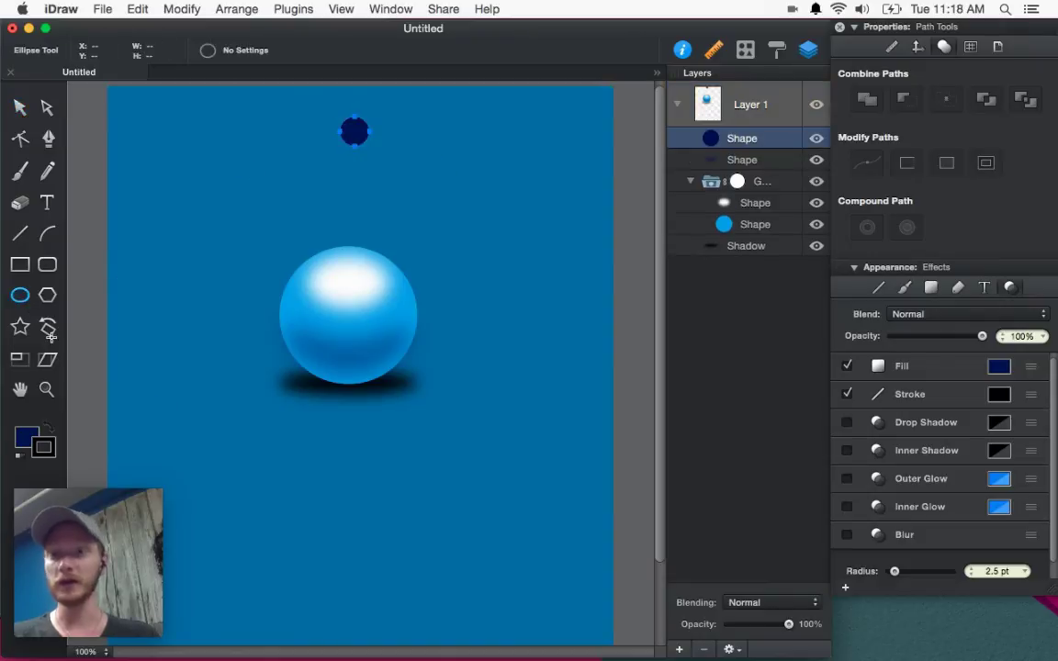
left_click(49, 429)
left_click(51, 428)
left_click(27, 437)
left_click(69, 461)
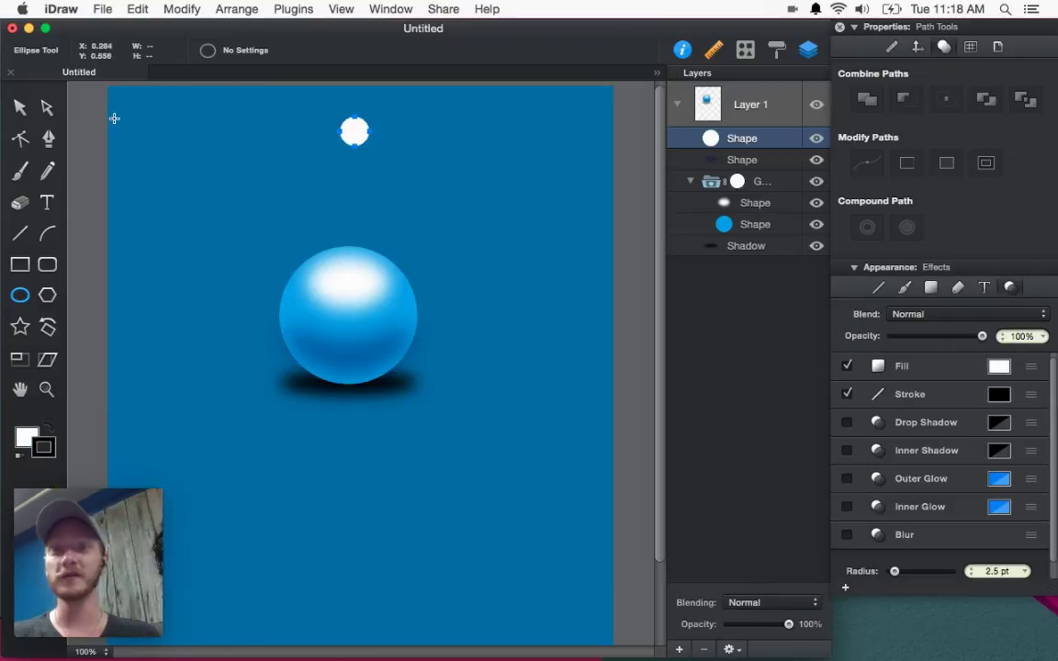
Step: Centre the small white circle above the ball and place a copy of it below the ball's shadow
left_click(19, 109)
left_click_drag(360, 132, 351, 448)
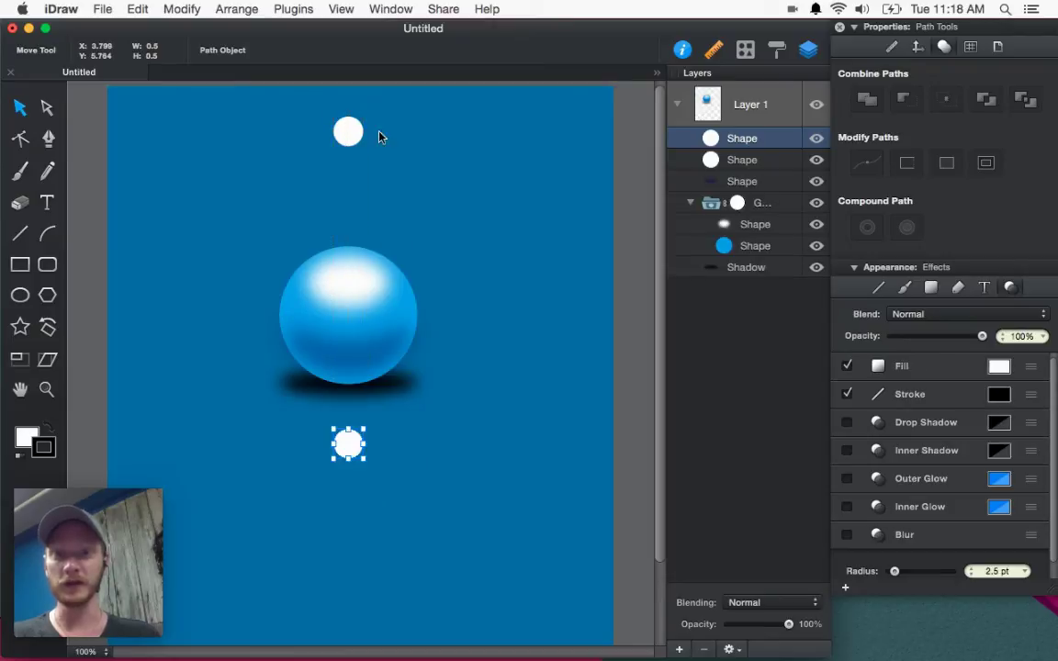
left_click(340, 300)
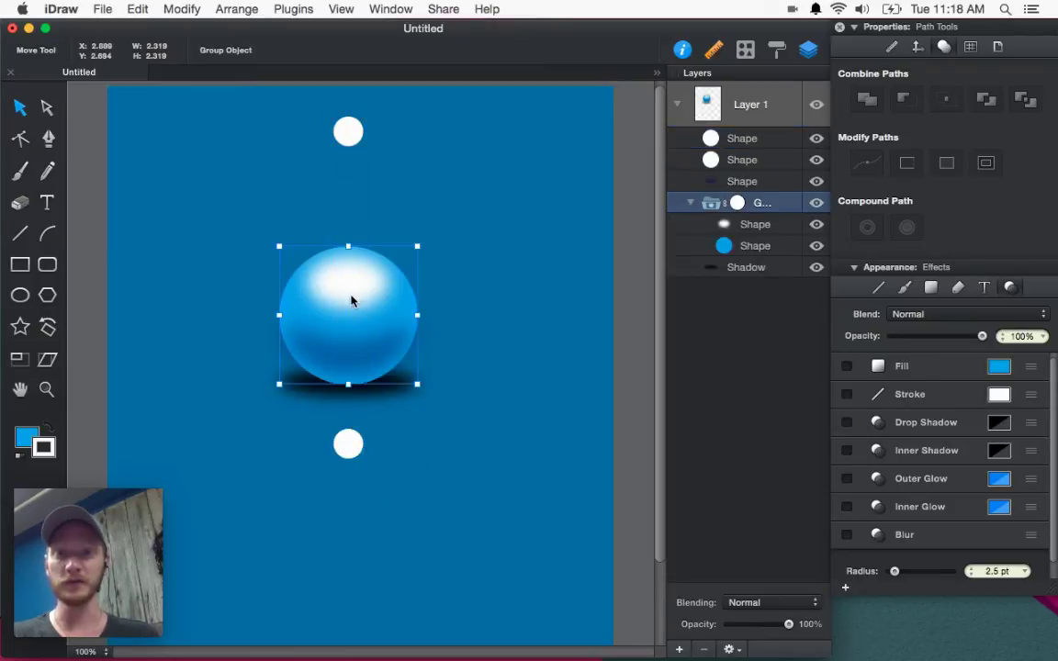
left_click(761, 224)
left_click_drag(351, 287, 359, 283)
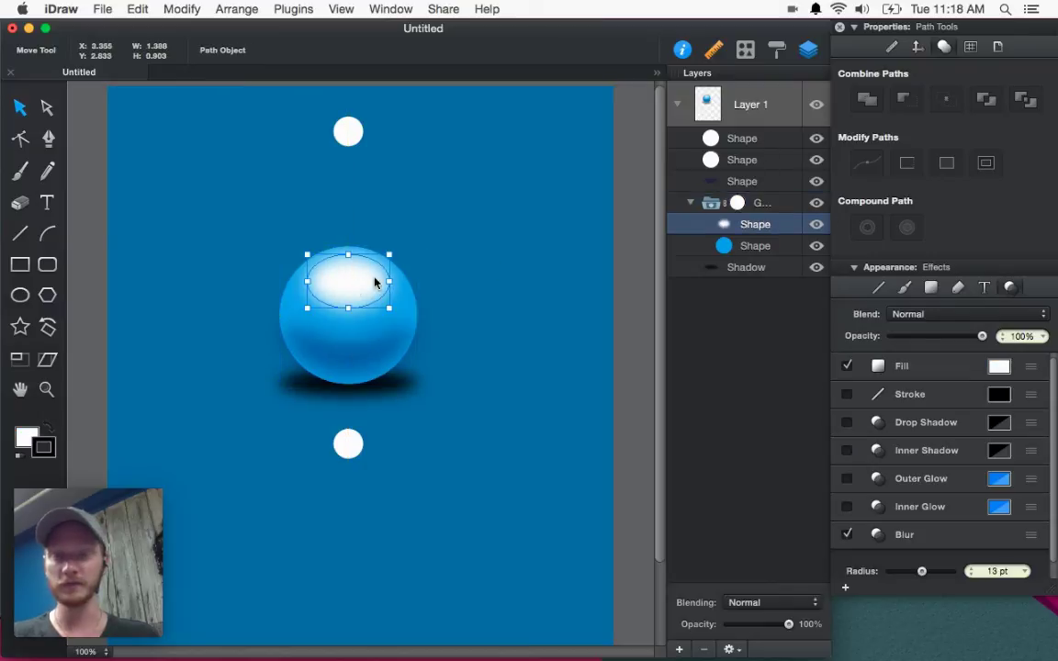
left_click(449, 476)
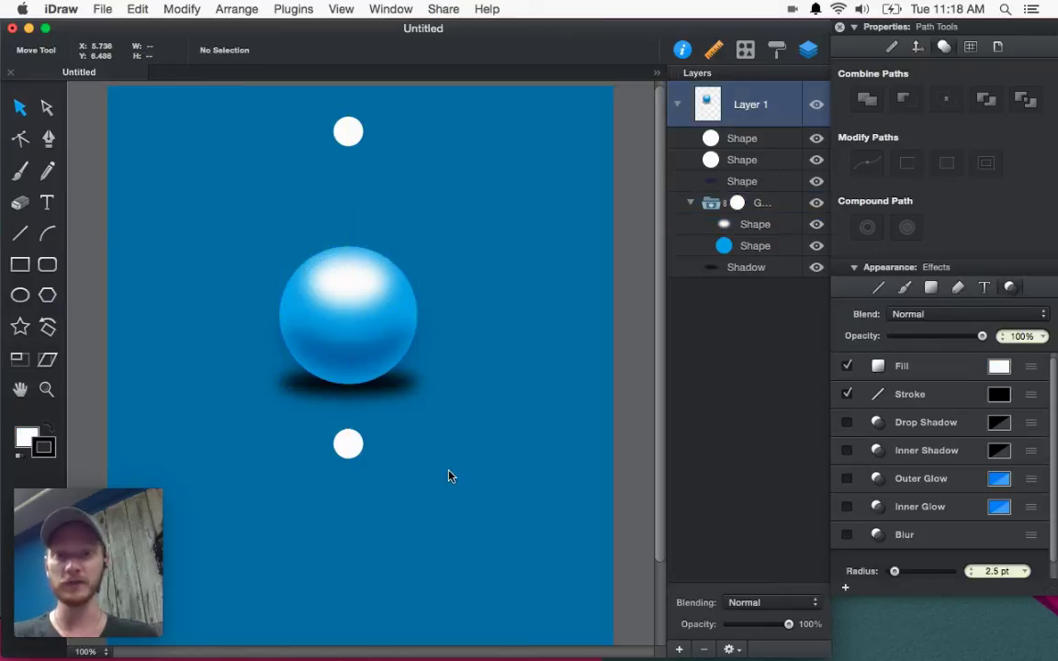
Step: Delete the small white circle below the ball's shadow
left_click(348, 440)
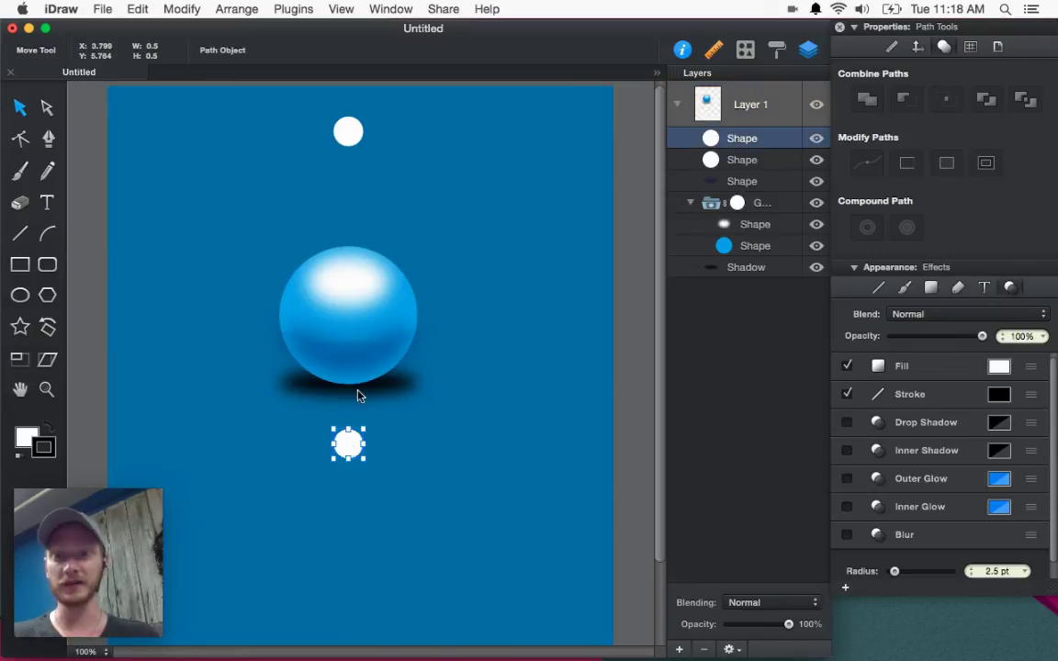
scroll(339, 387, "up", 5)
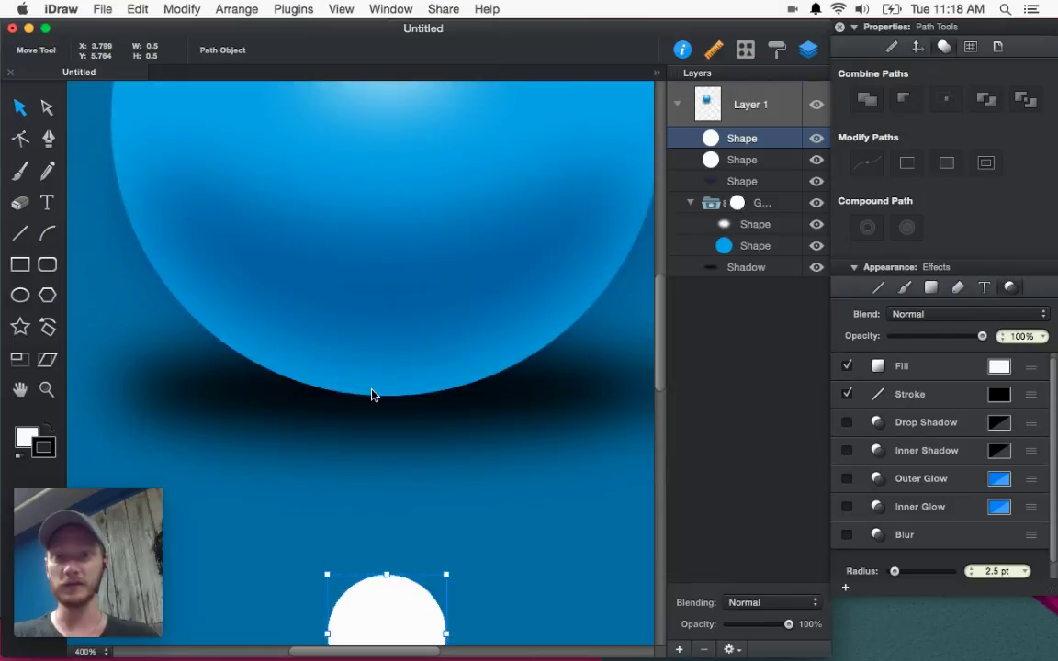
scroll(384, 389, "down", 4)
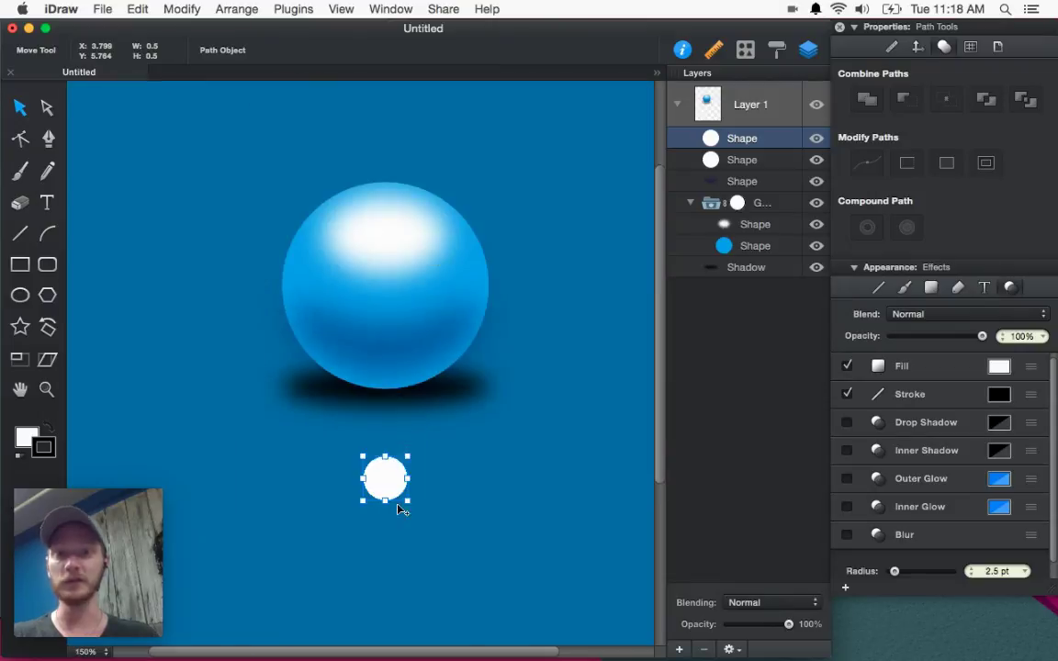
key("Delete")
scroll(414, 478, "down", 2)
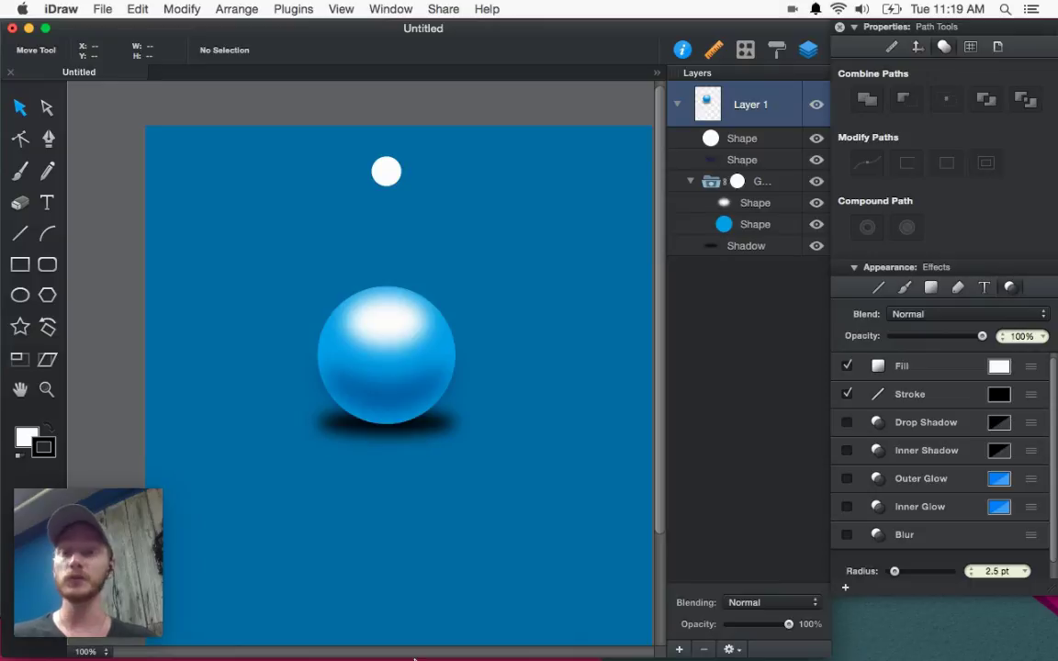
Step: Close the Finder window and place the image file Batman Vs Superman (2).png from the dock's file stack onto the page
mouse_move(260, 640)
left_click(147, 637)
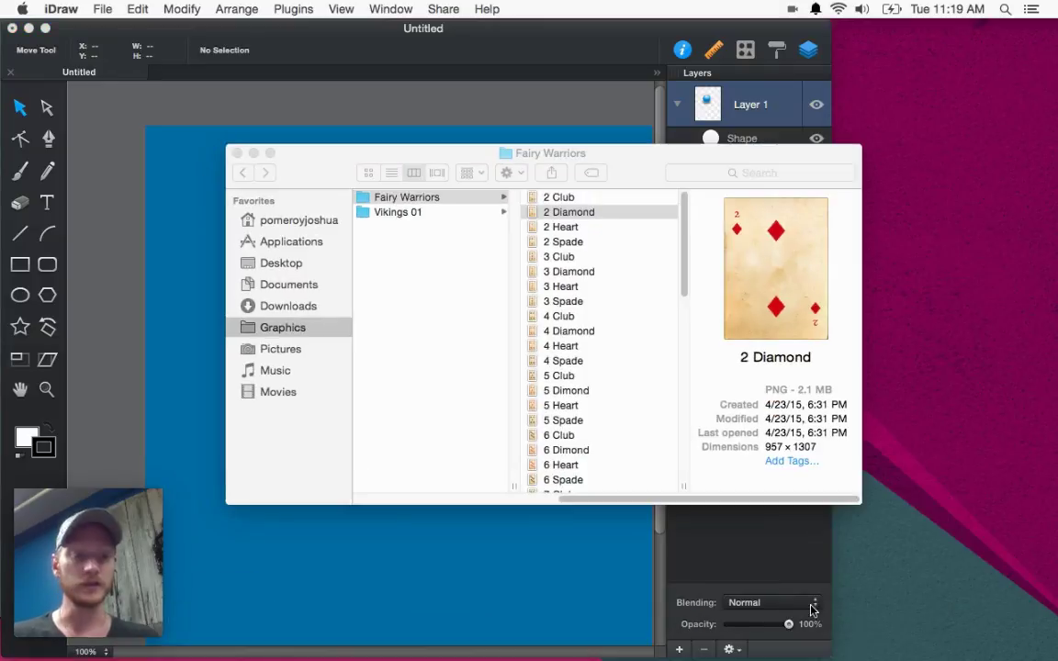
left_click(874, 640)
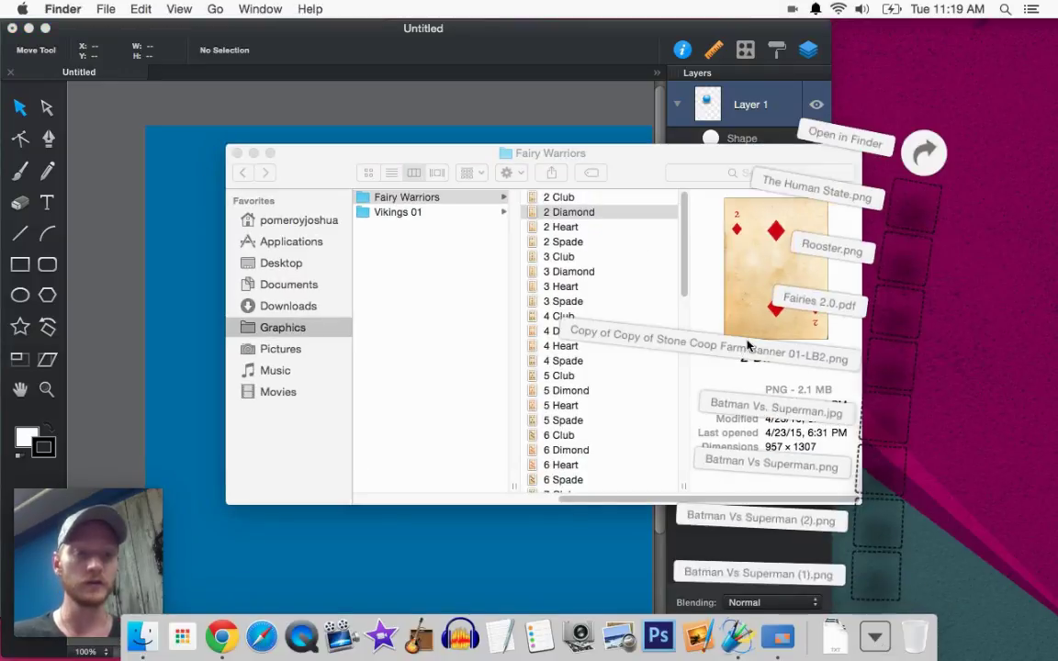
left_click(253, 152)
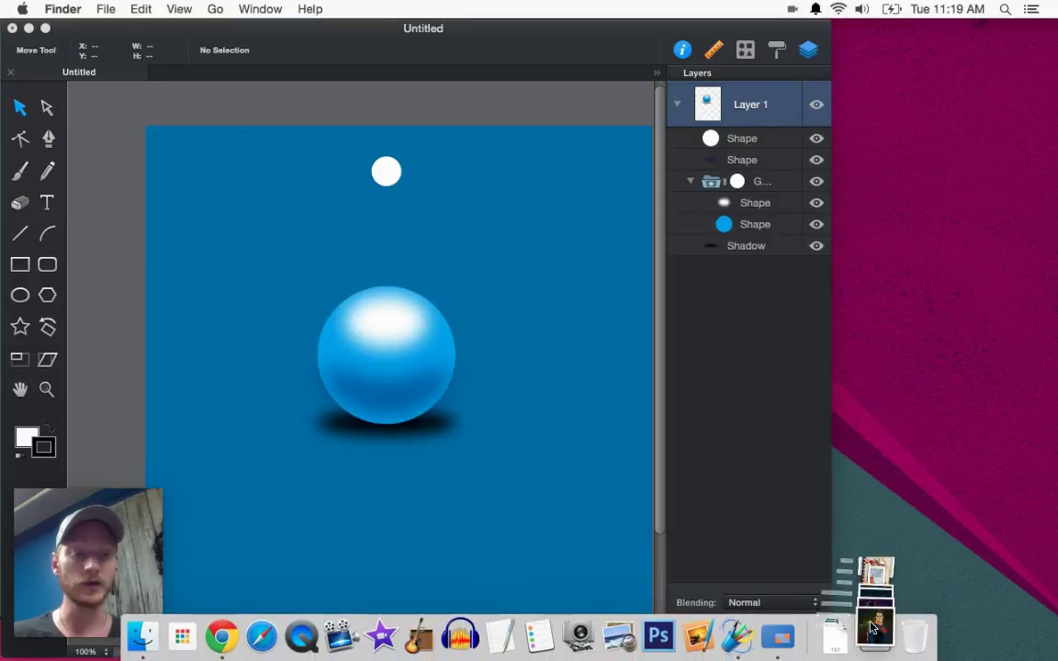
left_click(874, 643)
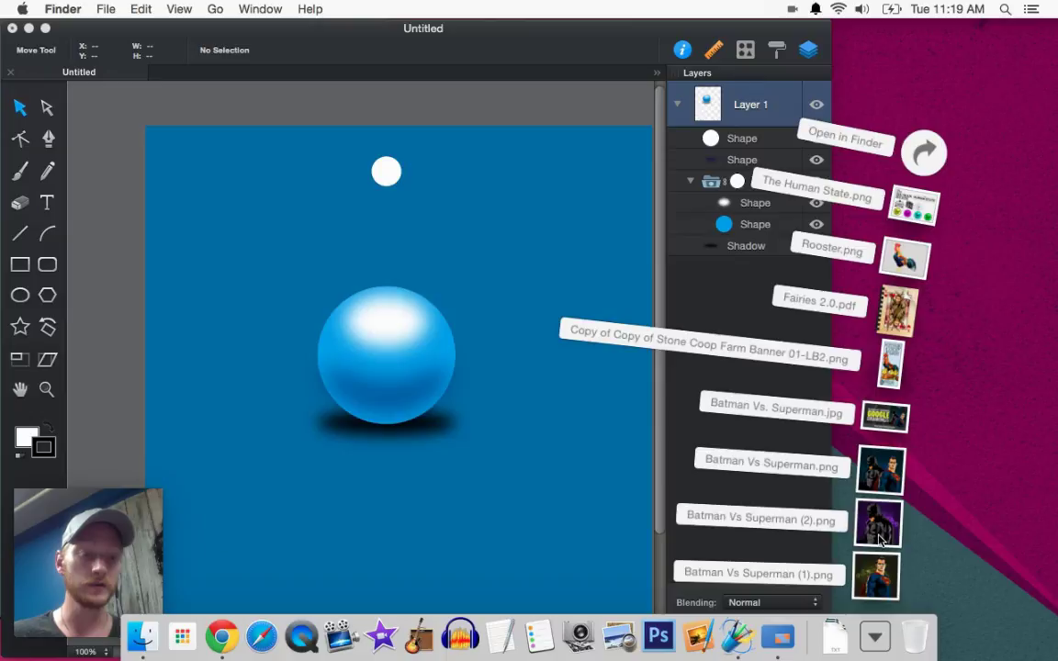
left_click_drag(891, 533, 503, 423)
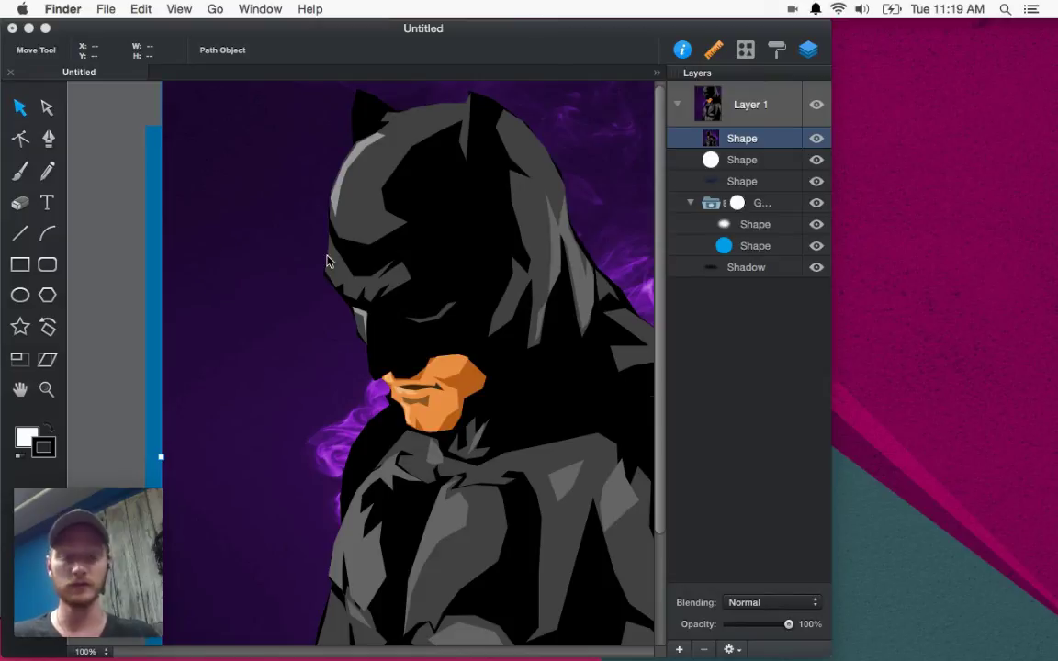
Step: Scale the placed Batman image down to about 2.25 by 2.25 in and position it beside the ball
scroll(307, 255, "up", 5)
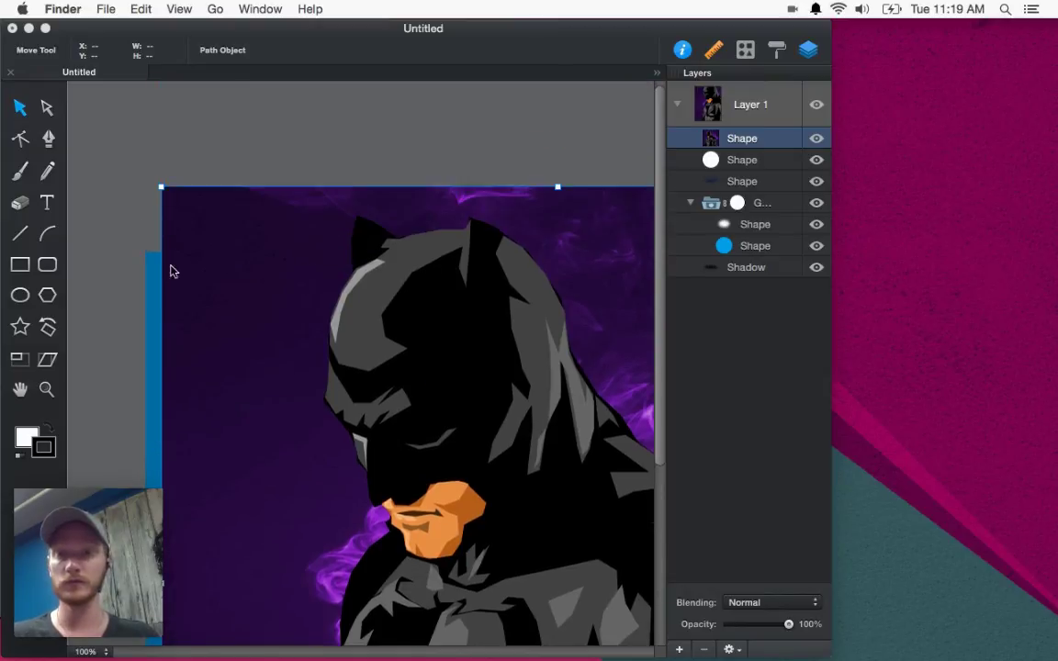
left_click(159, 190)
left_click_drag(159, 190, 492, 517)
left_click_drag(557, 564, 562, 477)
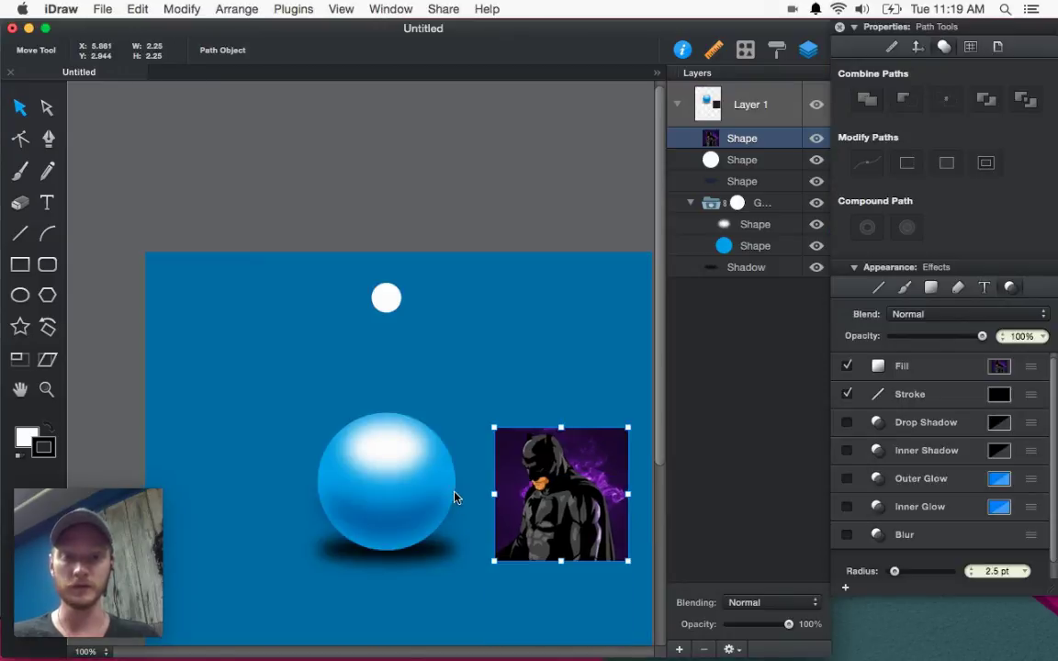
Step: Move the Batman image up near the page's upper-right corner and apply a blur with an 8 pt radius
scroll(462, 503, "right", 3)
left_click(846, 534)
left_click(521, 366)
left_click_drag(533, 520, 522, 384)
left_click(521, 243)
left_click(542, 367)
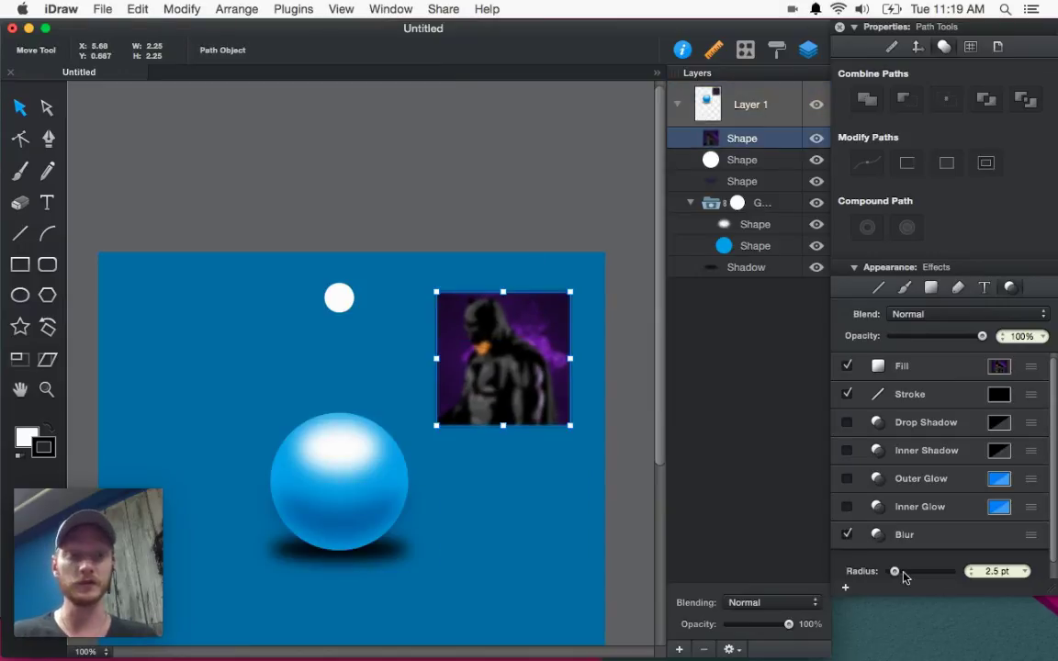
left_click_drag(894, 571, 910, 576)
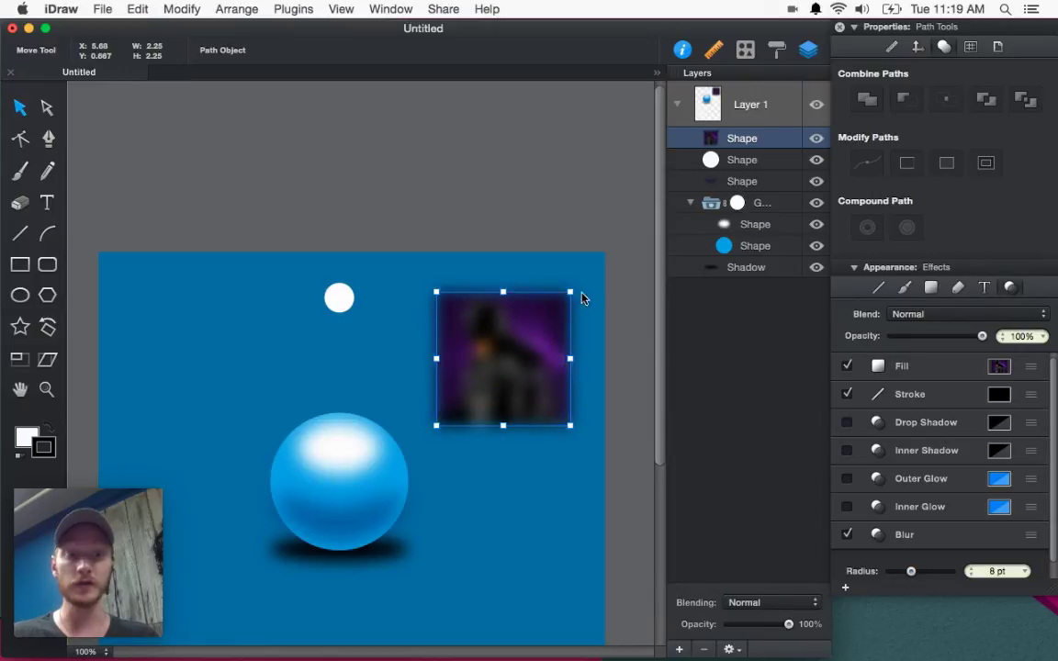
left_click(439, 130)
left_click(532, 382)
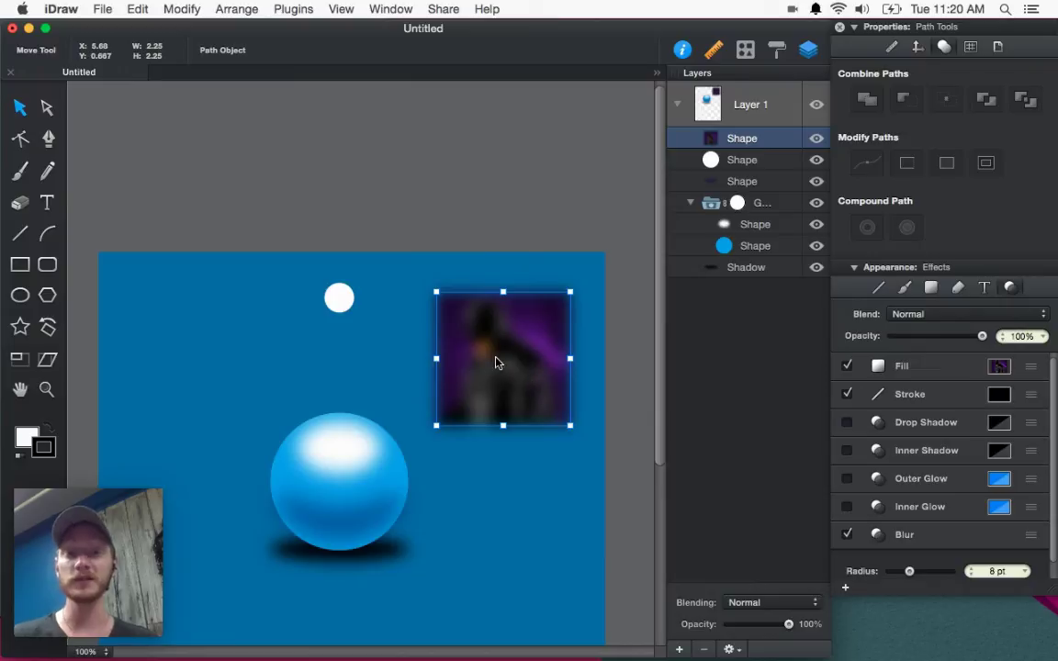
Step: Increase the Batman image's blur radius to 14 pt and move the image into the page's upper-left corner
key("Up")
key("Up")
key("Up")
key("Up")
key("Up")
key("Up")
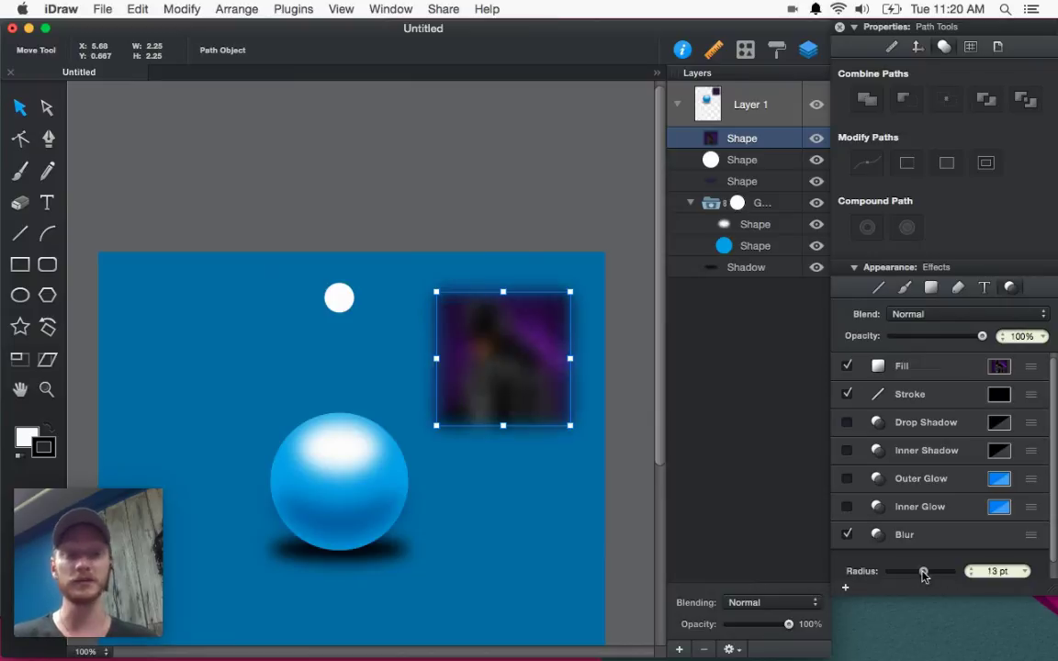
left_click_drag(528, 370, 406, 323)
key("super+z")
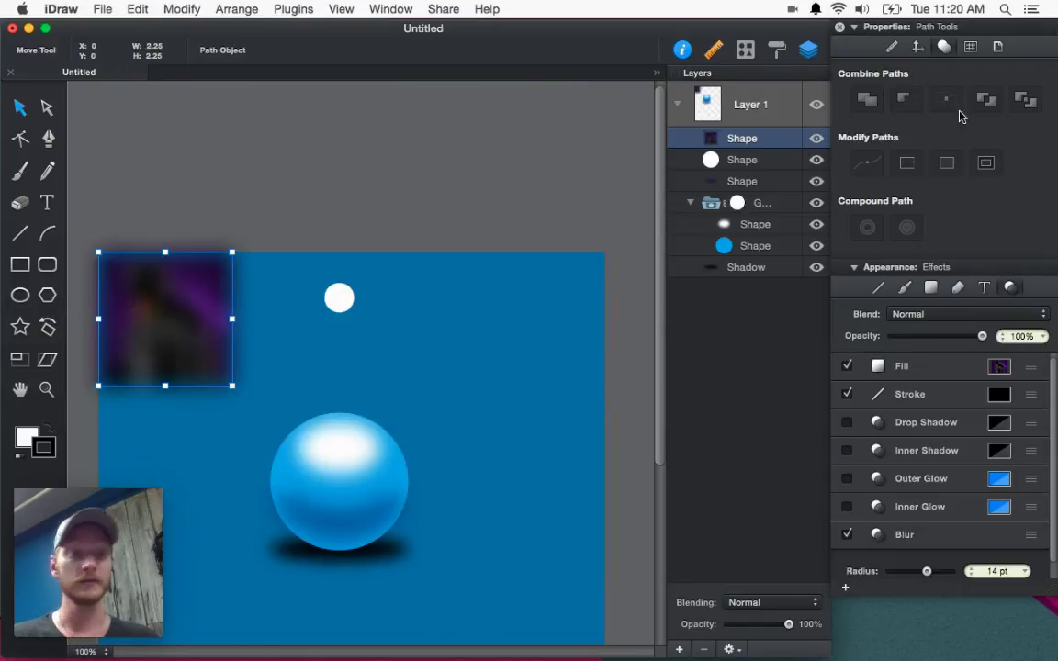
Step: Widen the Batman image shape to the full 8.5 in page width and set its image fill to Stretch to Fit
left_click(916, 48)
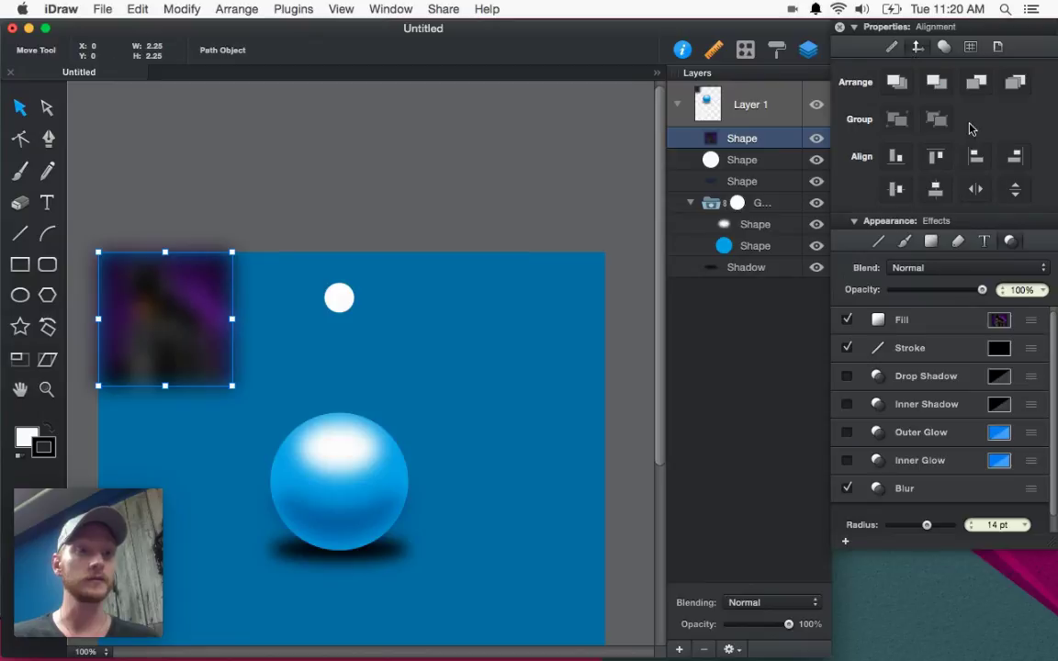
left_click(891, 49)
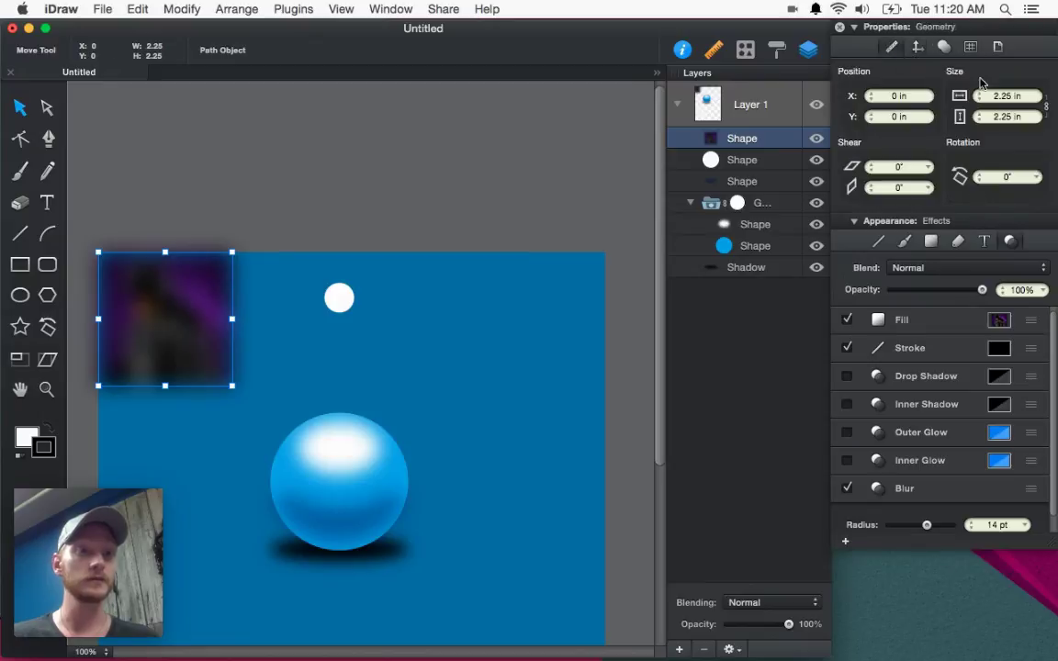
left_click_drag(233, 319, 604, 319)
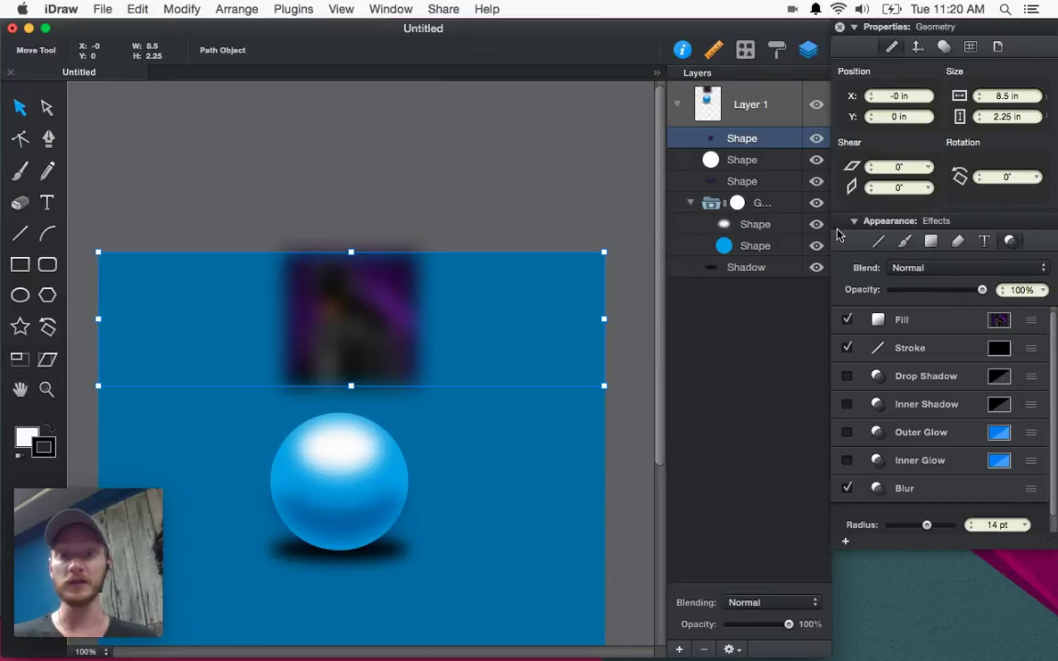
left_click(1032, 321)
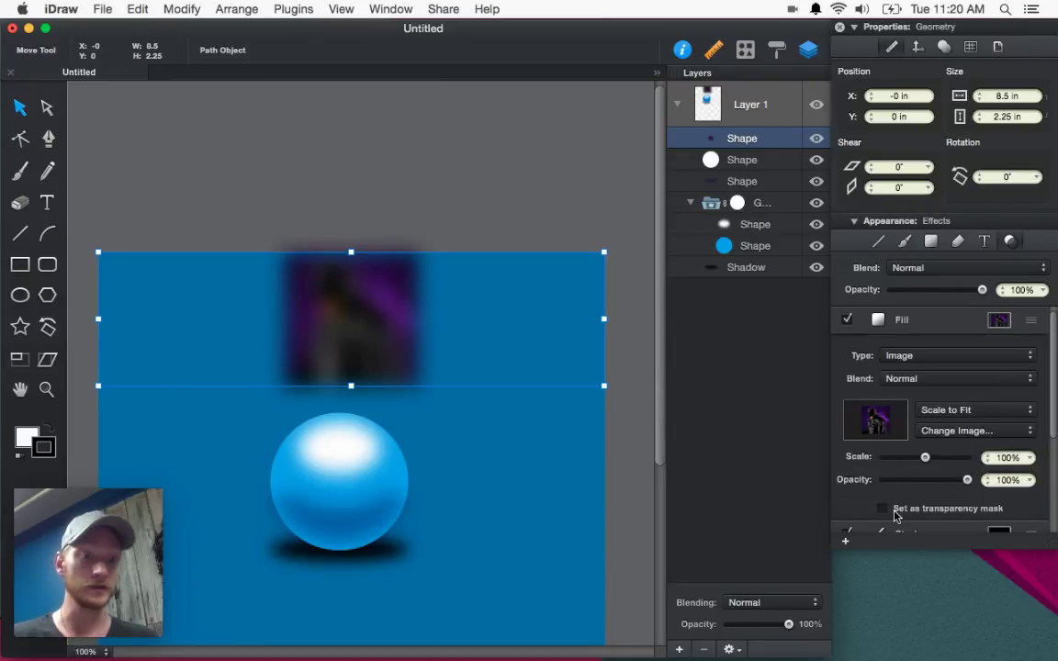
left_click(973, 411)
left_click(985, 400)
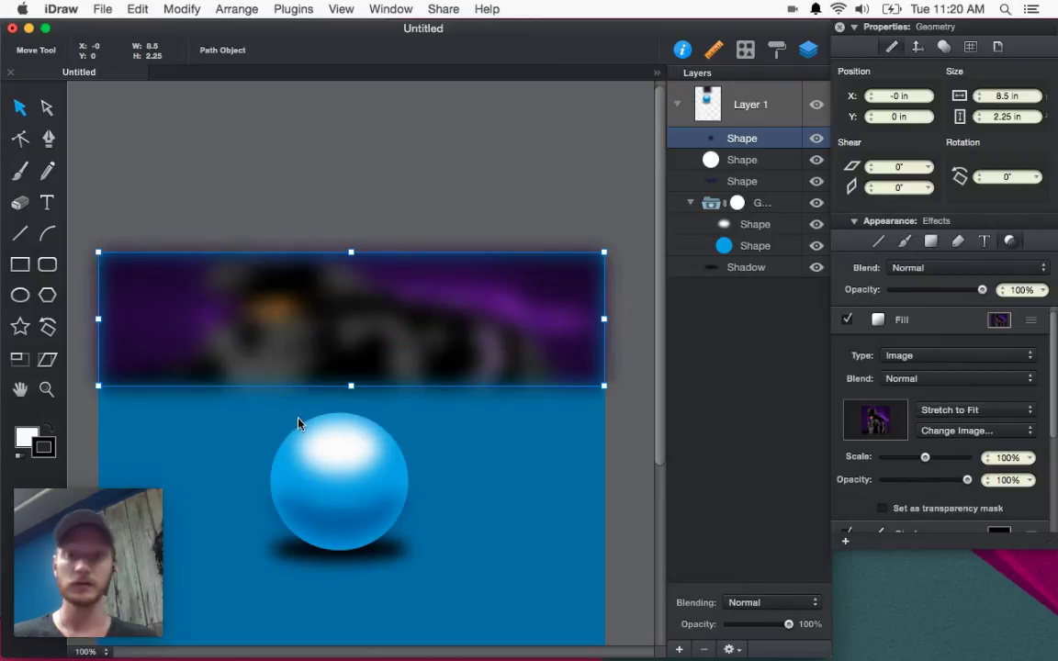
Step: Extend the Batman image downward to about 4.05 in high and send it behind all other objects
left_click_drag(350, 385, 347, 492)
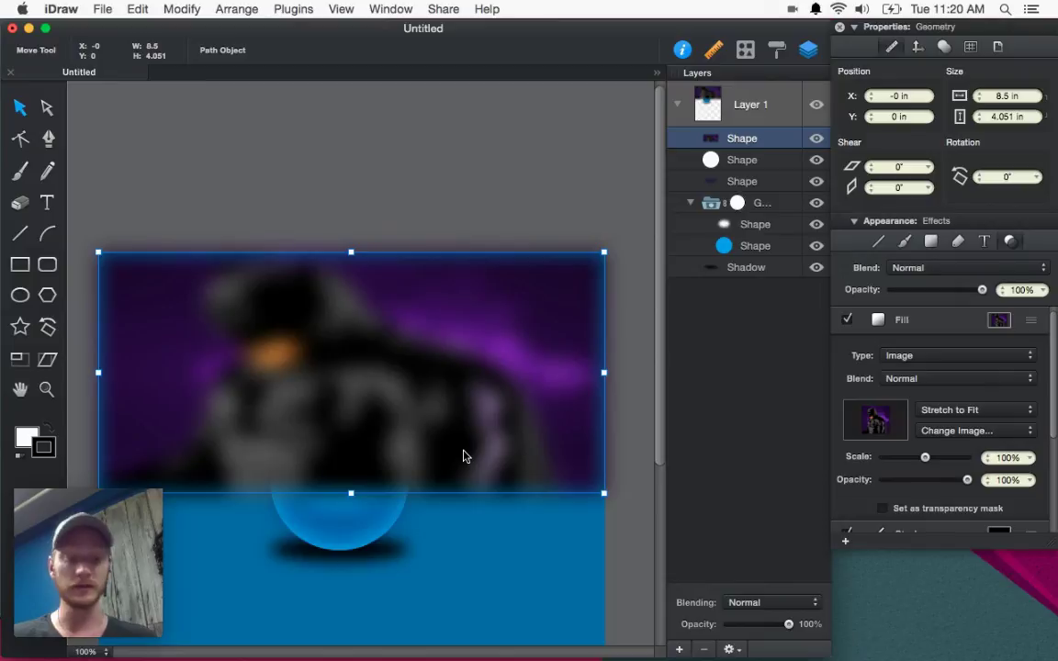
key("super+shift+bracketleft")
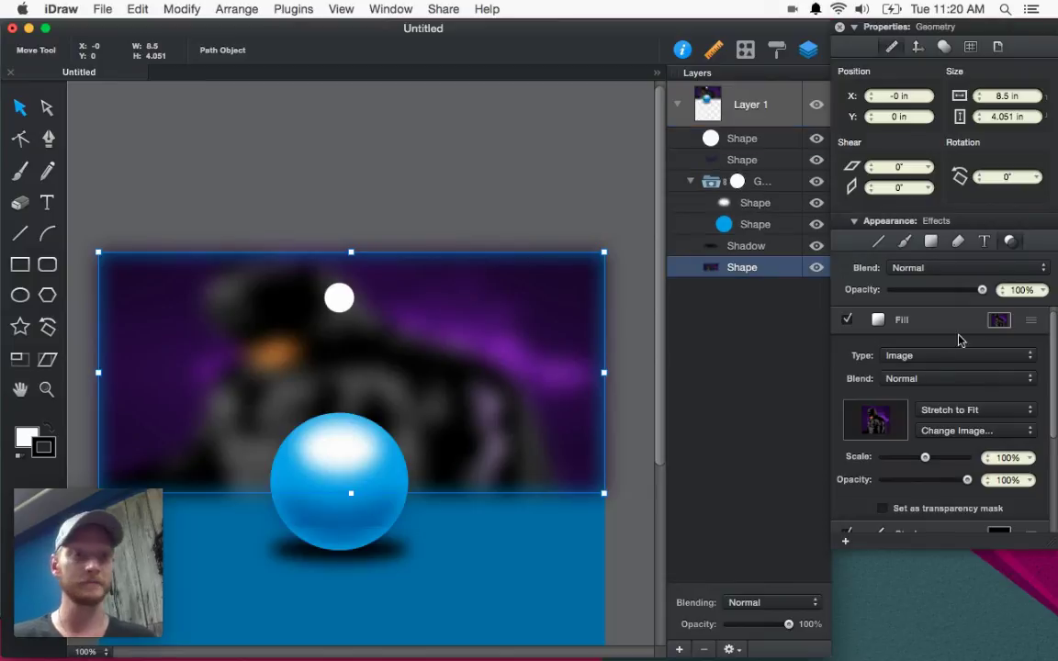
Step: Set the background image's opacity to 42% and its blur radius to 18 pt
left_click_drag(980, 289, 930, 294)
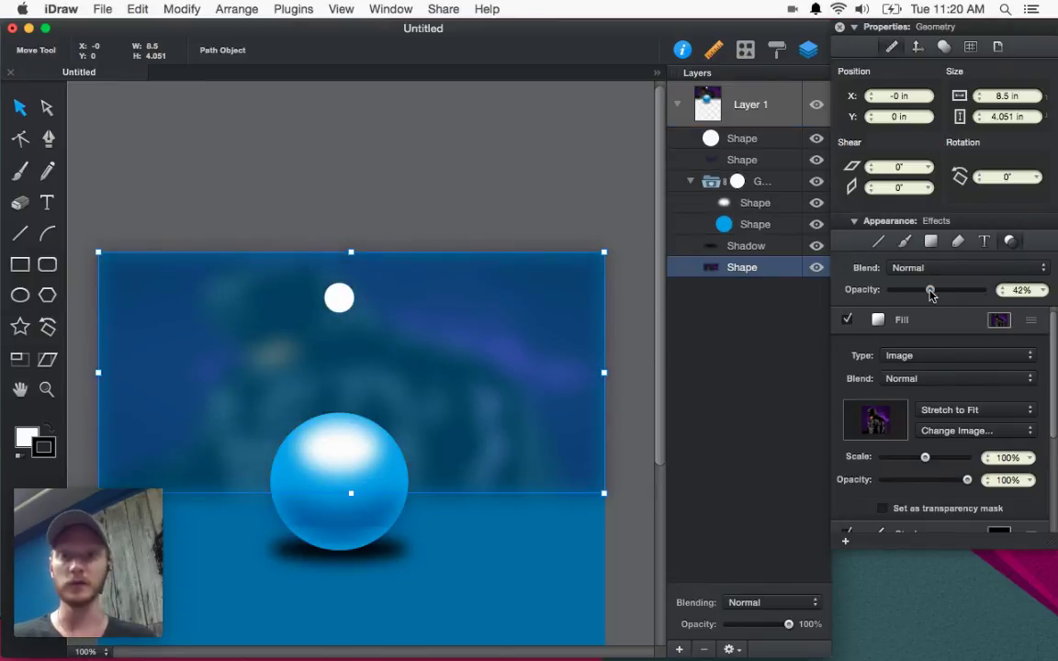
scroll(946, 501, "down", 5)
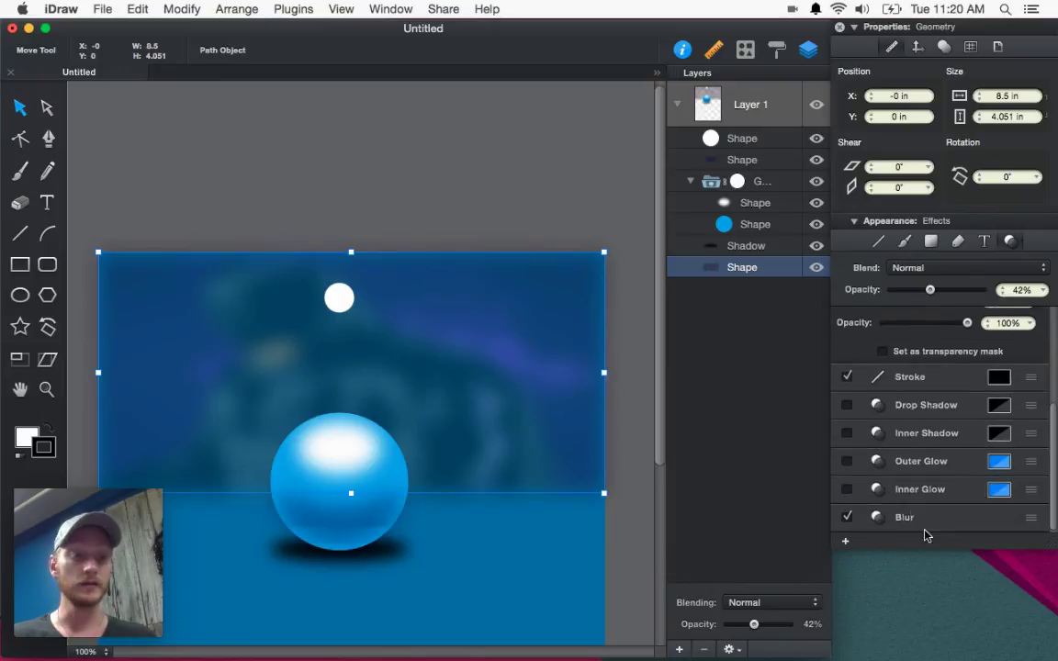
left_click(953, 519)
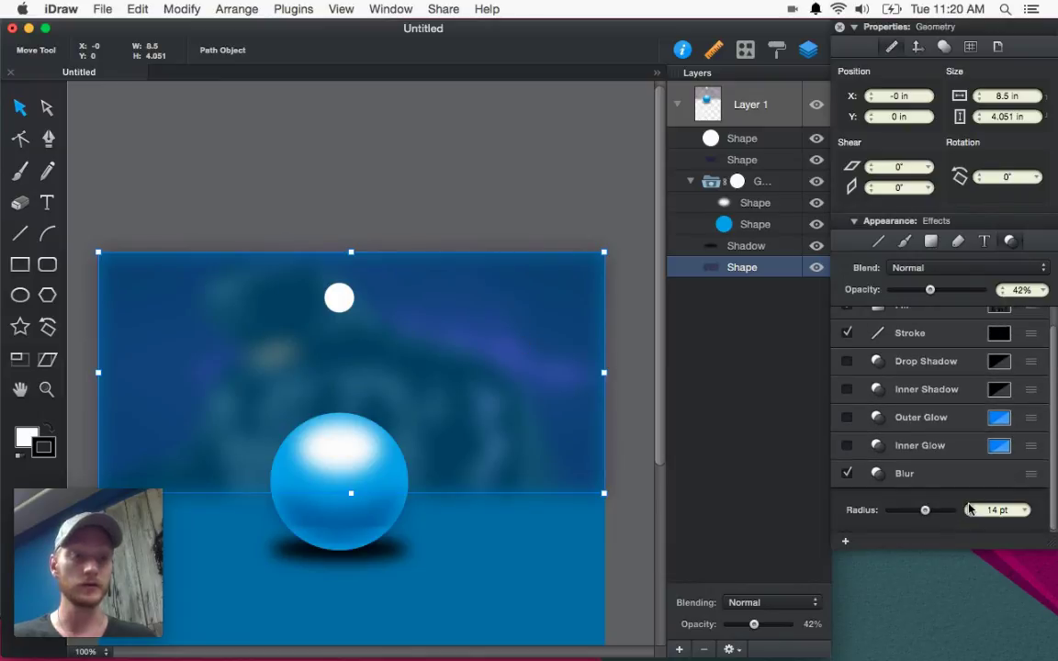
left_click_drag(924, 510, 936, 512)
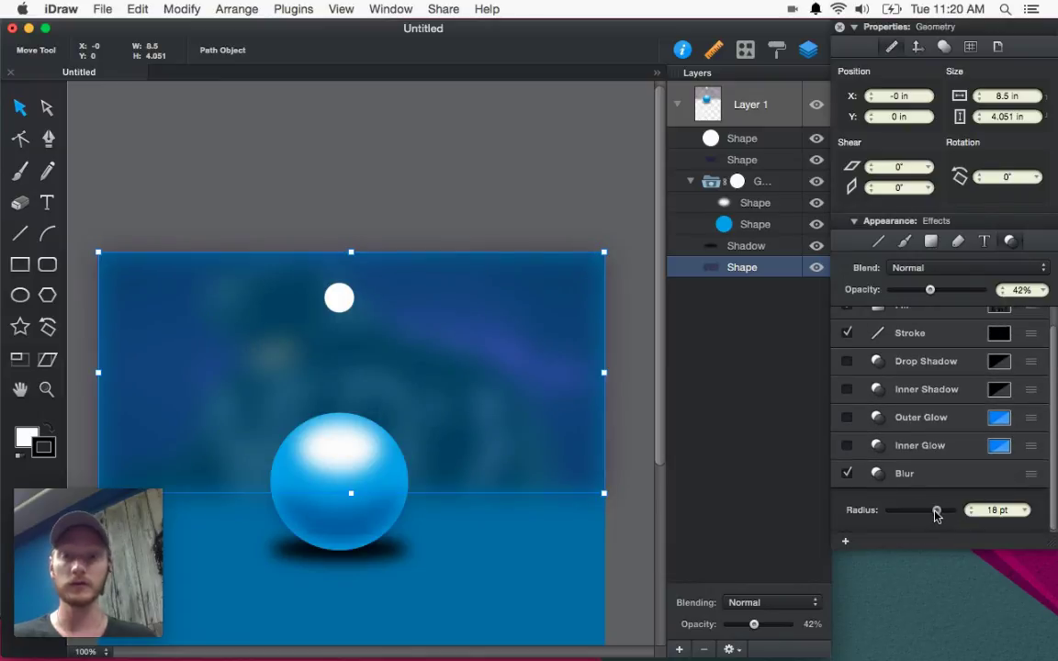
left_click(519, 155)
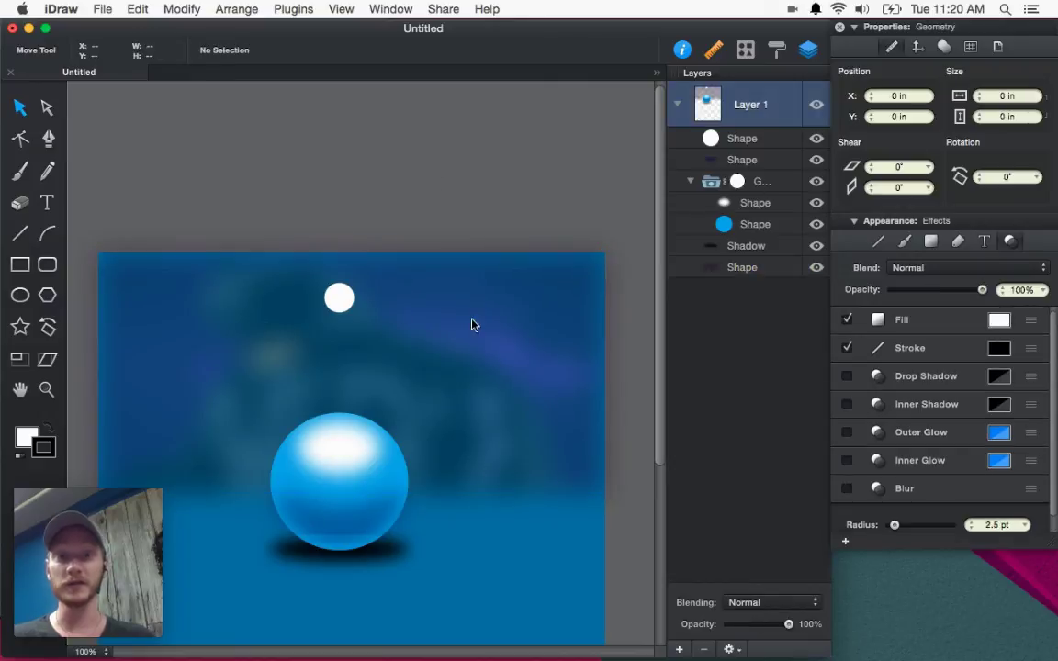
Step: Delete the blurred Batman image behind the ball
scroll(521, 317, "down", 3)
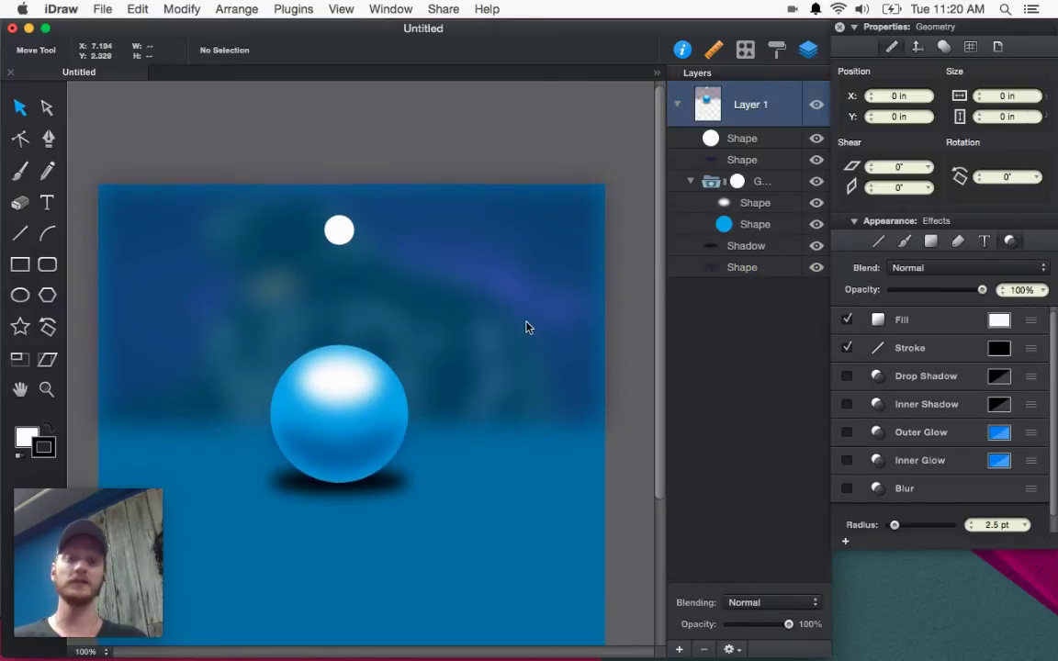
left_click(527, 327)
left_click(559, 107)
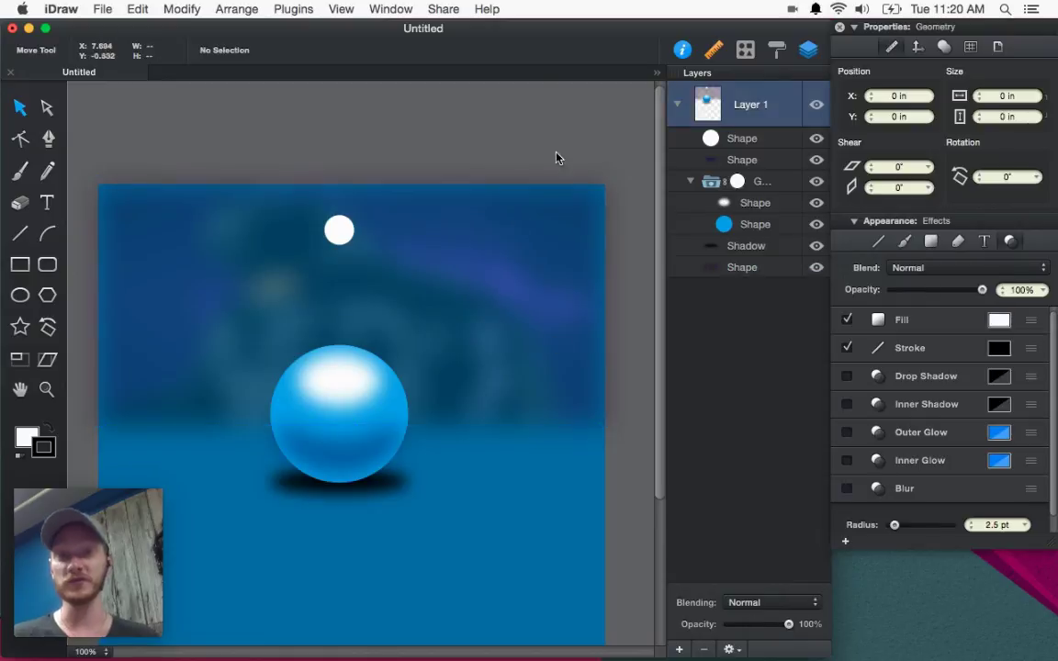
left_click(553, 374)
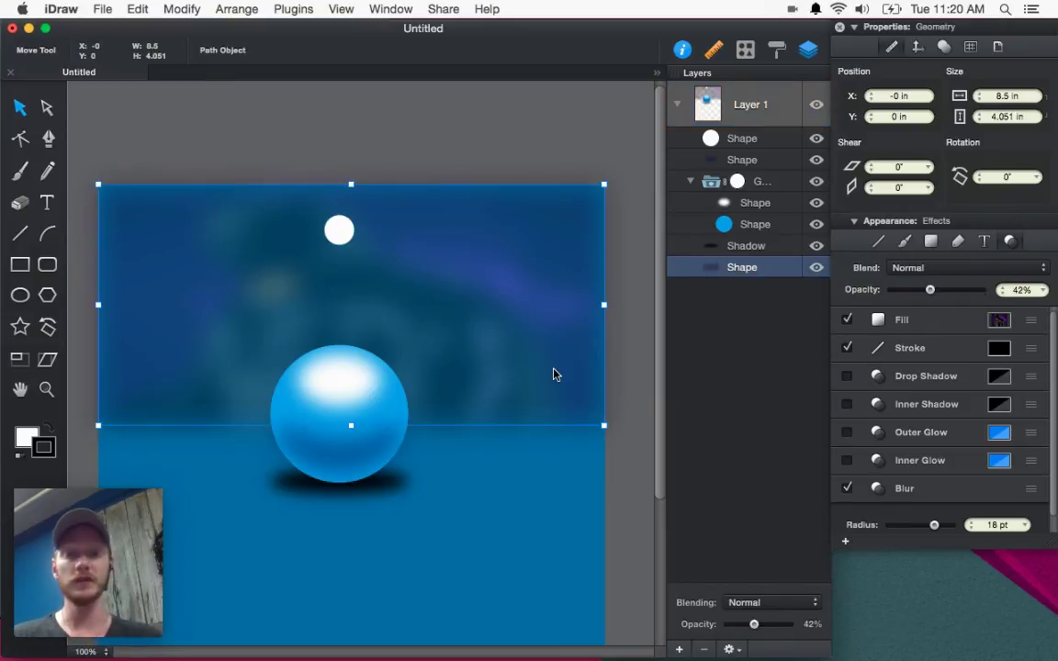
key("BackSpace")
Step: Delete the small white circle above the ball and place the dark blue blurred shading shape inside the ball's masked group
left_click(338, 230)
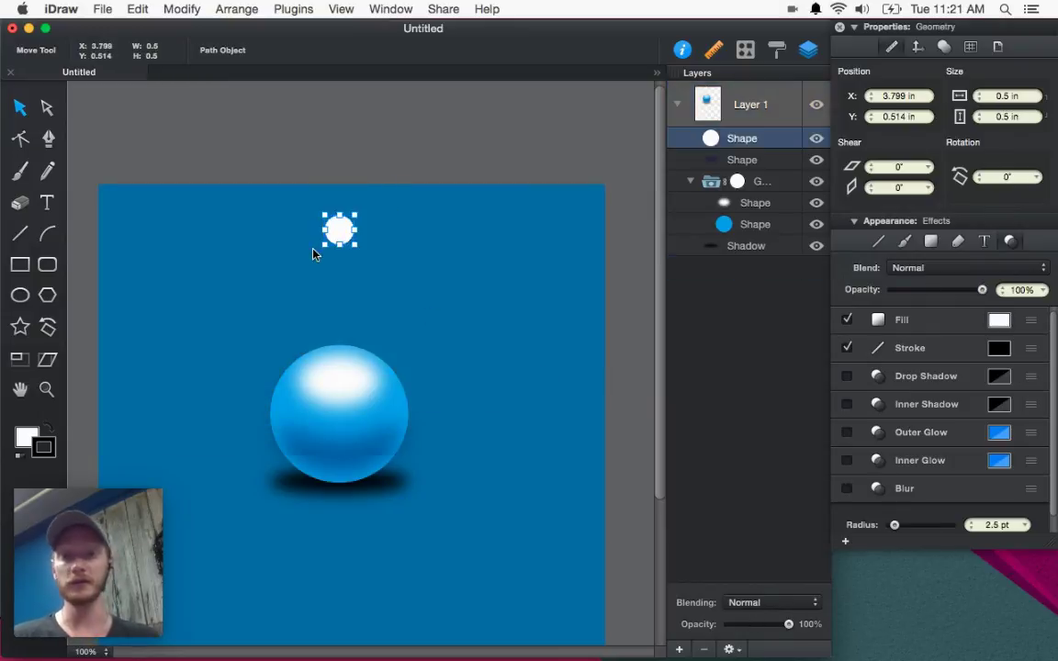
key("BackSpace")
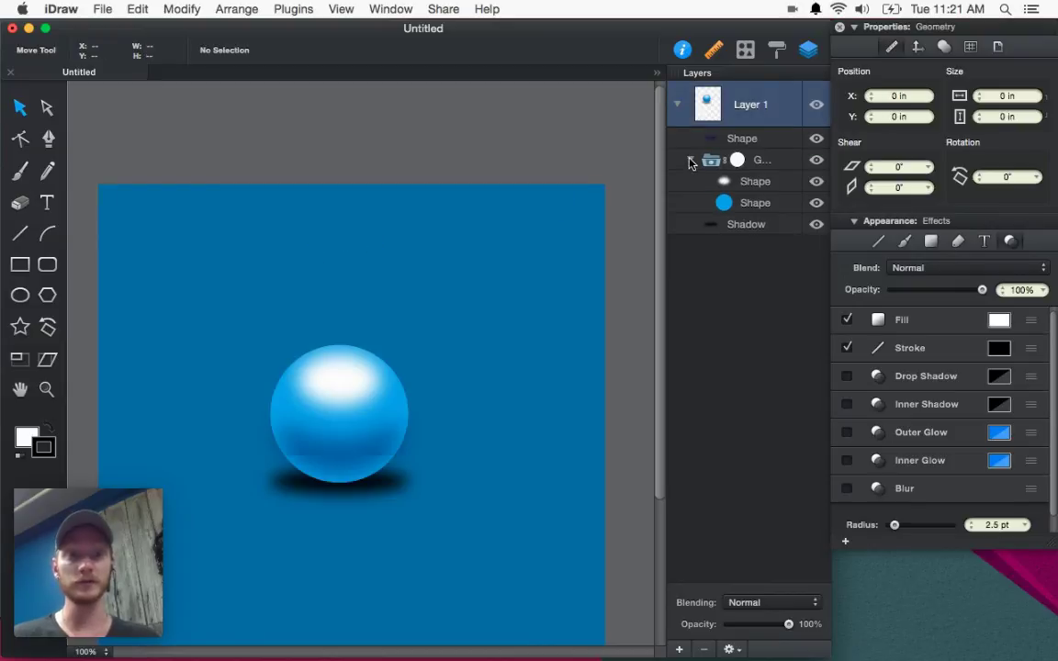
left_click(748, 138)
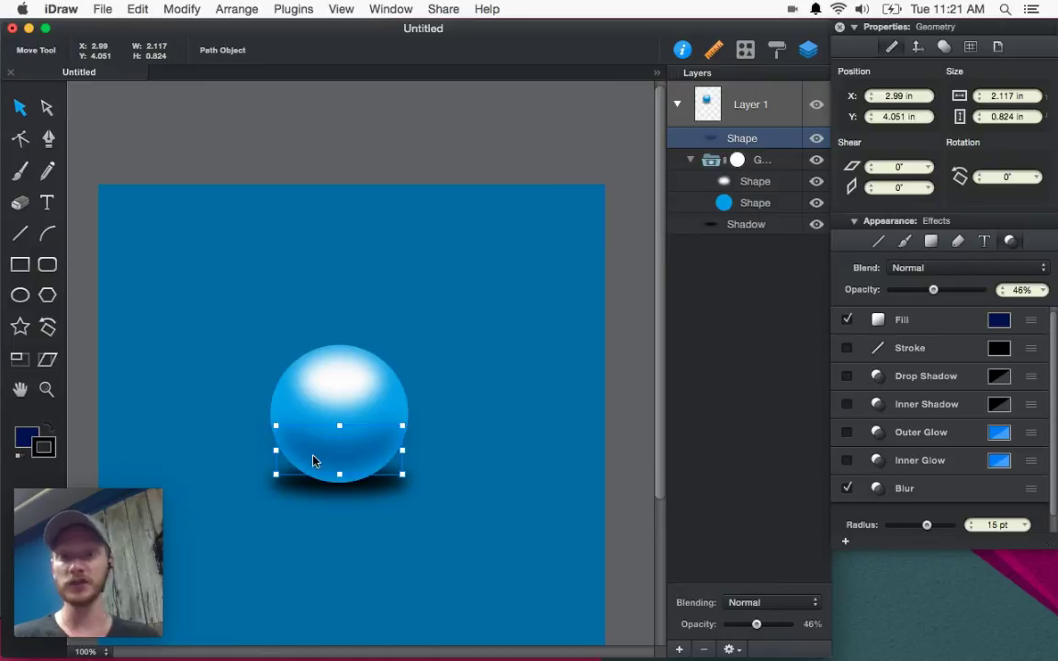
left_click_drag(765, 141, 760, 177)
left_click(691, 140)
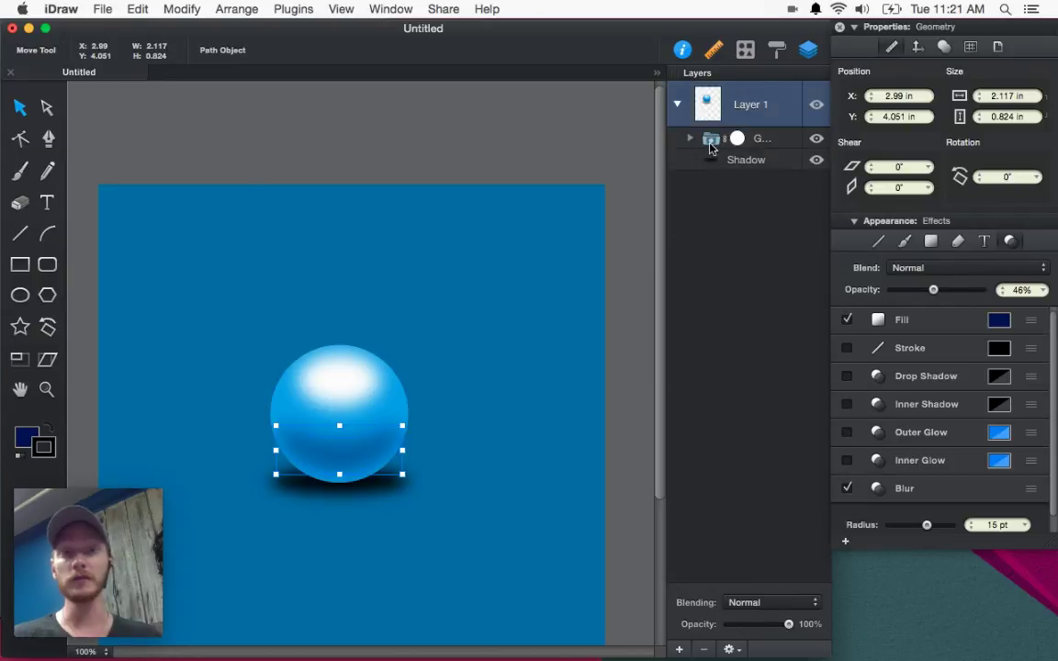
left_click(691, 139)
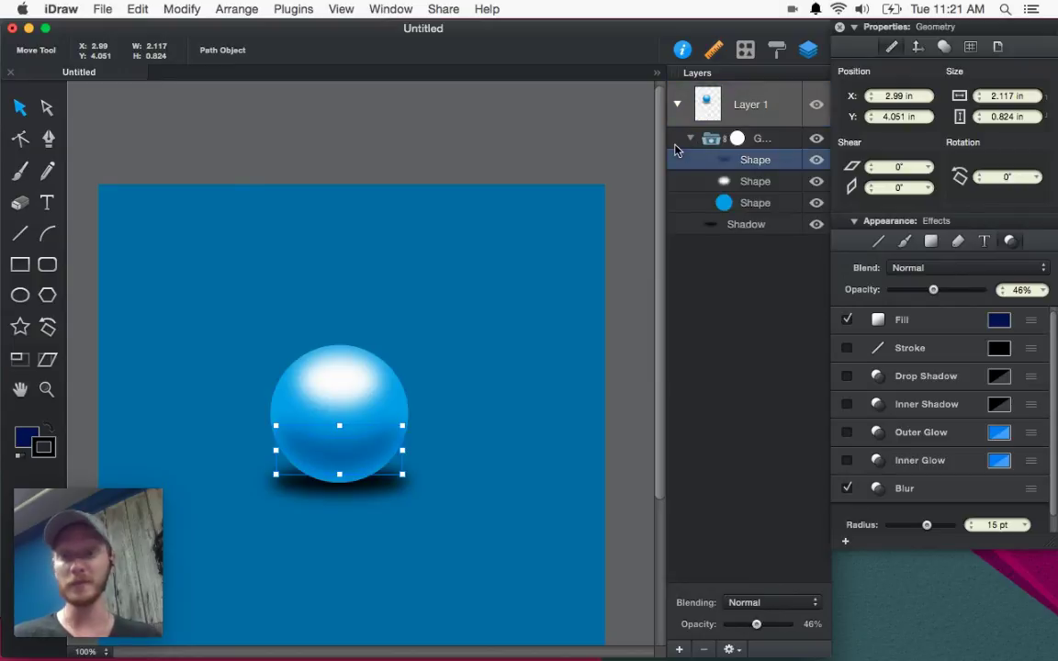
left_click(691, 140)
Step: Group the masked ball together with its ground shadow
left_click(758, 139)
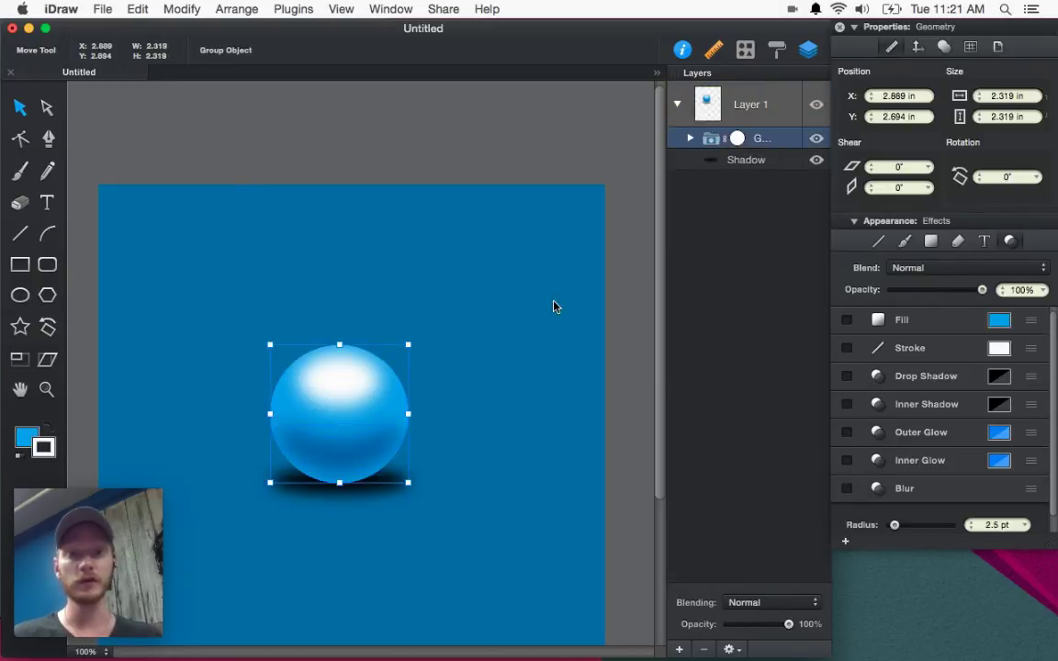
left_click_drag(356, 442, 526, 319)
key("super+z")
left_click(774, 163, "shift")
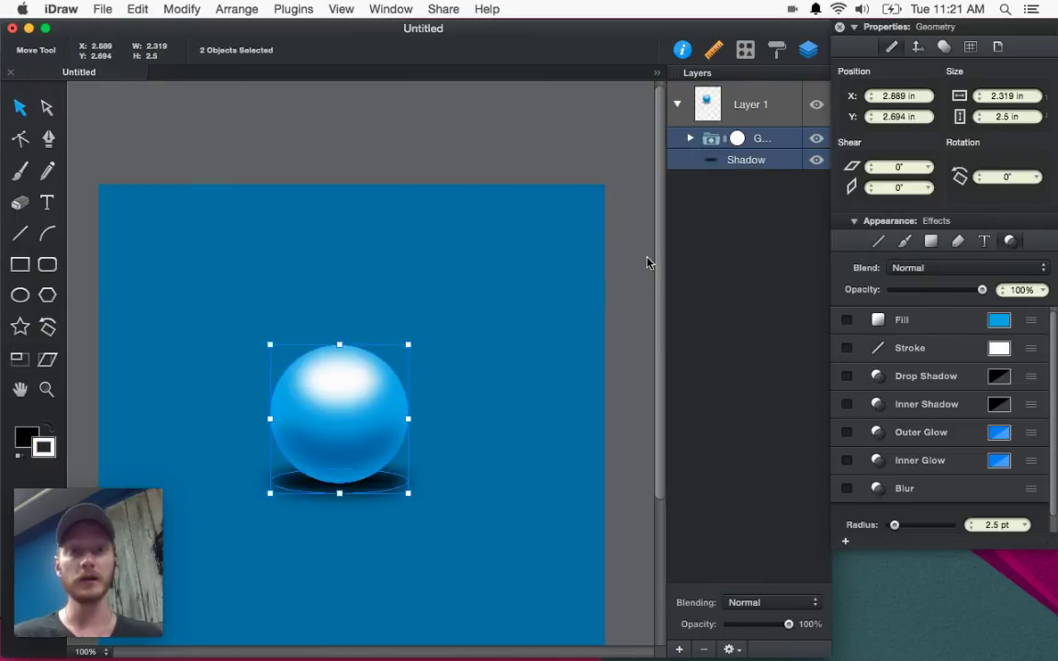
key("super+g")
Step: Reposition the grouped ball and shadow to about X 3.46 in, Y 2.81 in
left_click_drag(395, 441, 505, 300)
left_click(525, 430)
key("super+z")
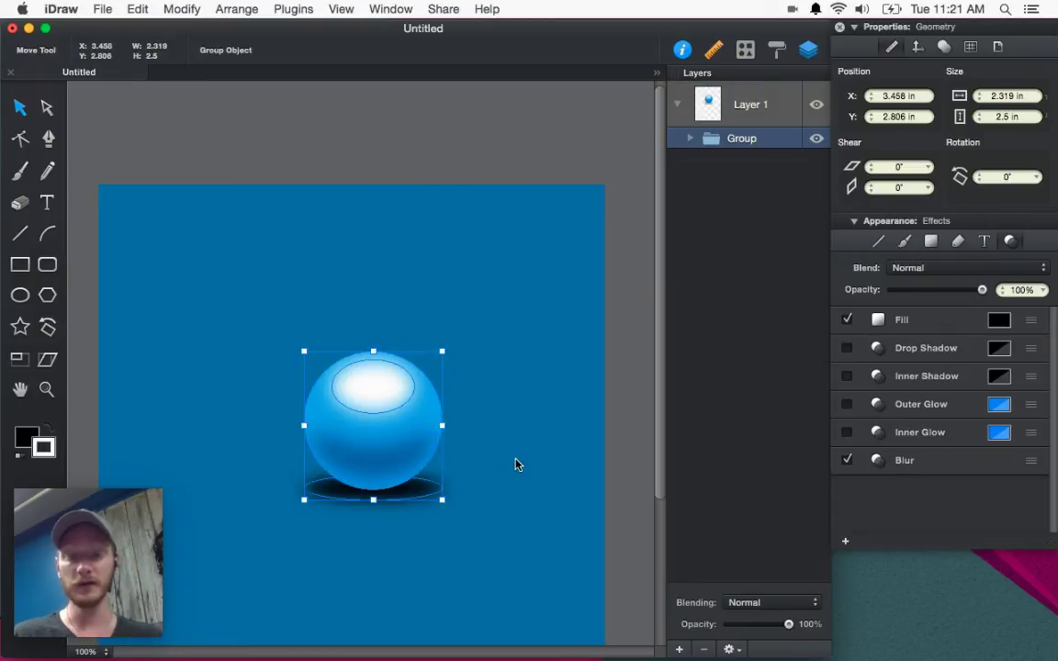
Step: Narrow the ground shadow inside the group evenly from both sides to about 1.96 in wide
left_click(690, 138)
left_click(739, 183)
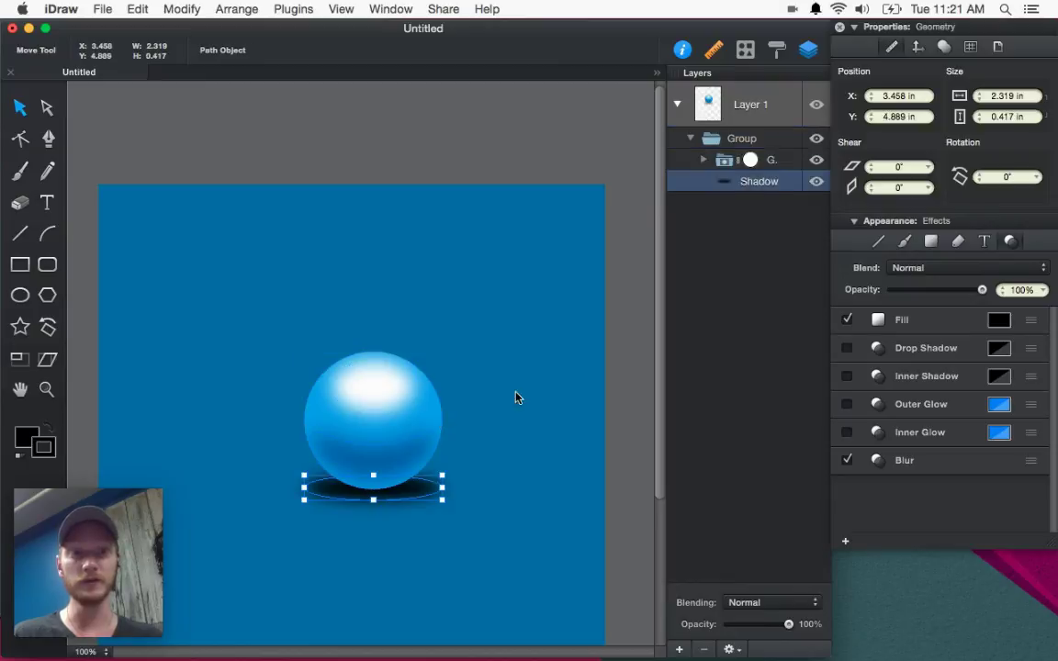
left_click_drag(441, 488, 432, 487)
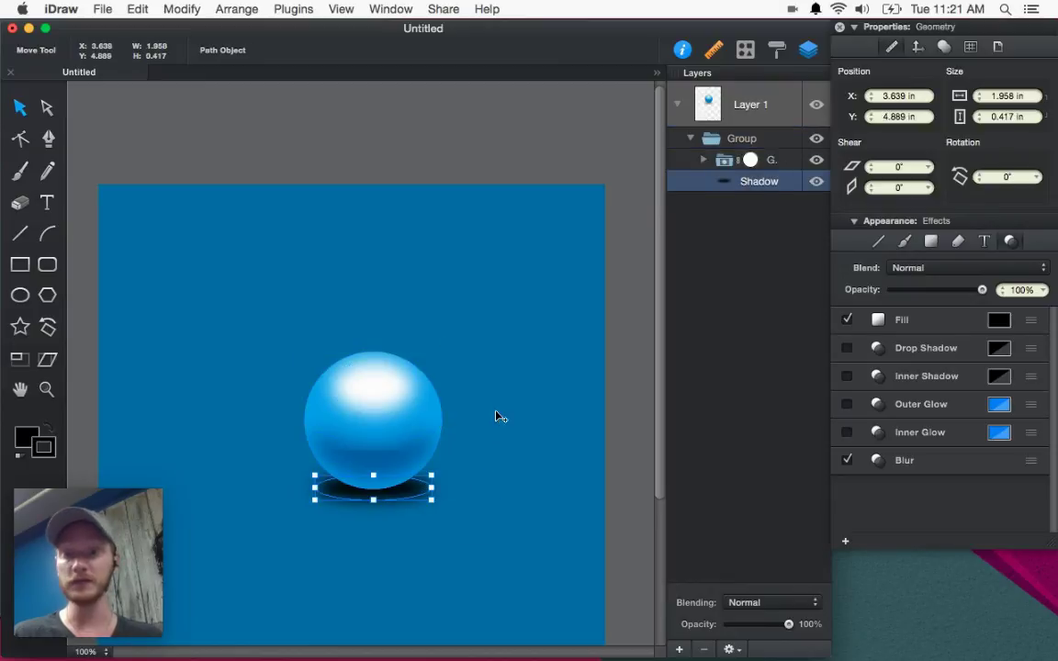
left_click(517, 307)
Step: Move the grouped ball and shadow up and to the left on the page, and deselect it
left_click(367, 459)
scroll(349, 497, "up", 5)
scroll(360, 500, "down", 2)
left_click(462, 578)
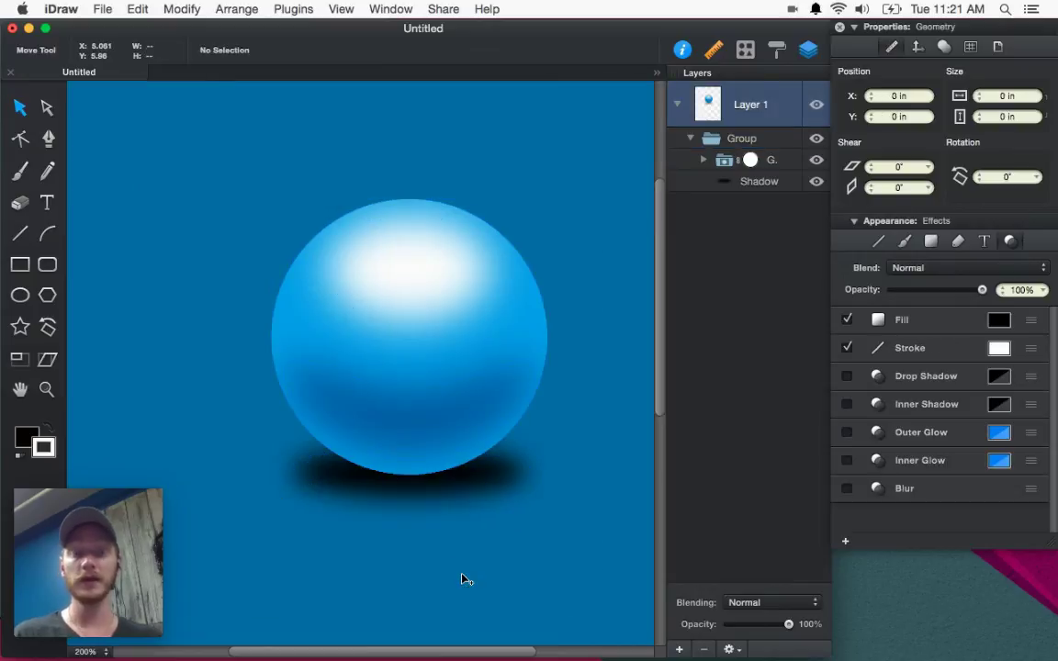
scroll(462, 579, "down", 3)
left_click_drag(444, 503, 432, 468)
left_click(498, 515)
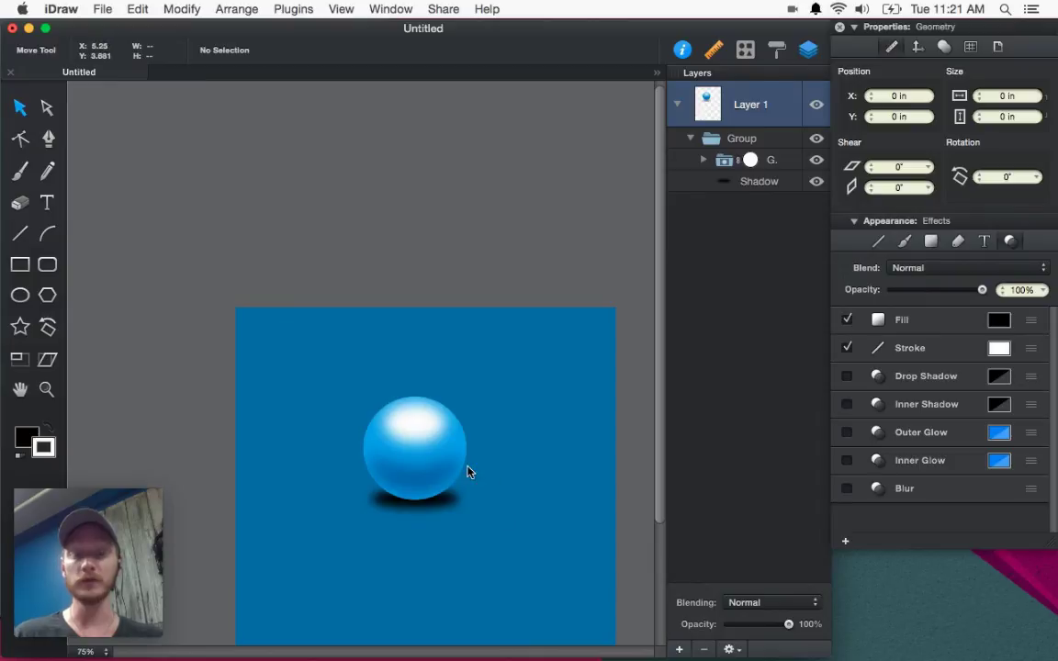
scroll(468, 482, "down", 3)
scroll(427, 415, "down", 3)
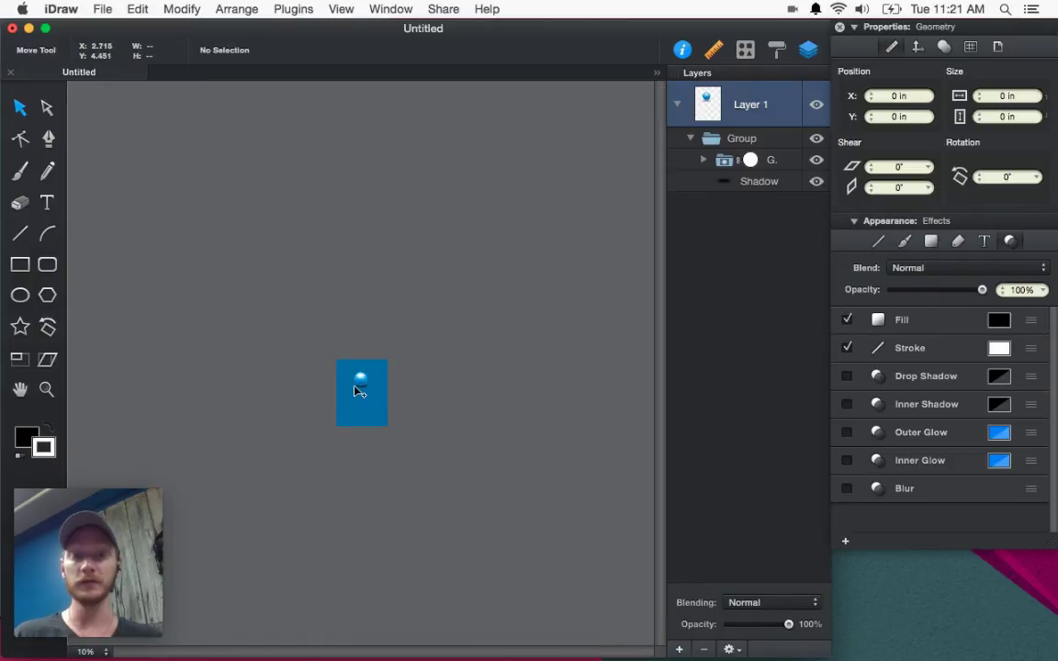
scroll(318, 378, "up", 5)
scroll(220, 343, "up", 3)
scroll(228, 344, "down", 2)
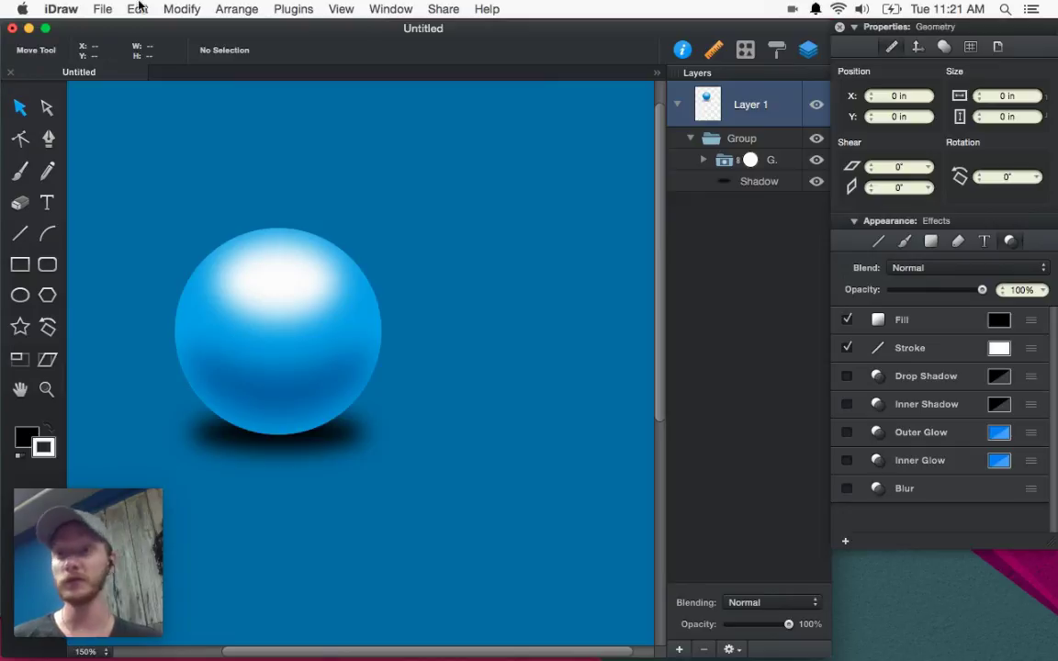
Step: Check the application's version information and close it
left_click(60, 8)
left_click(99, 35)
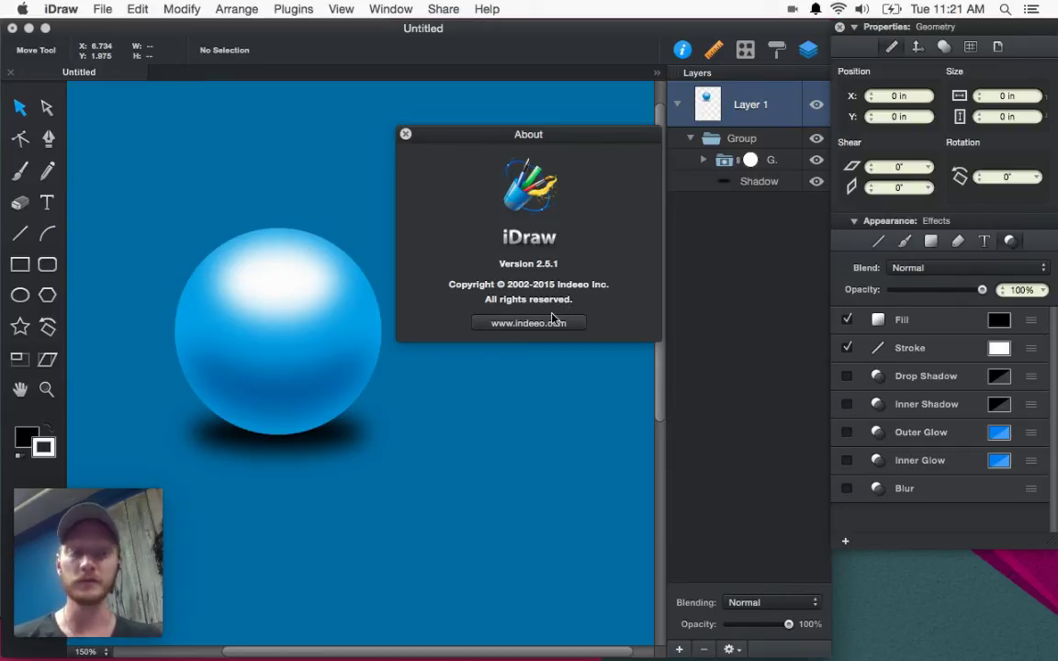
left_click(405, 134)
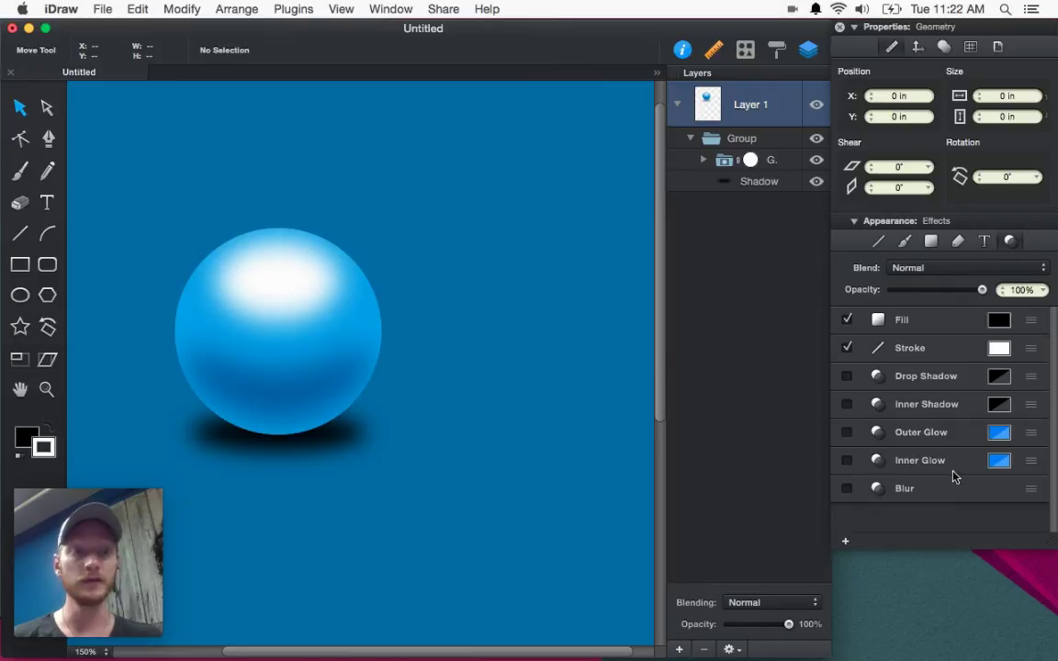